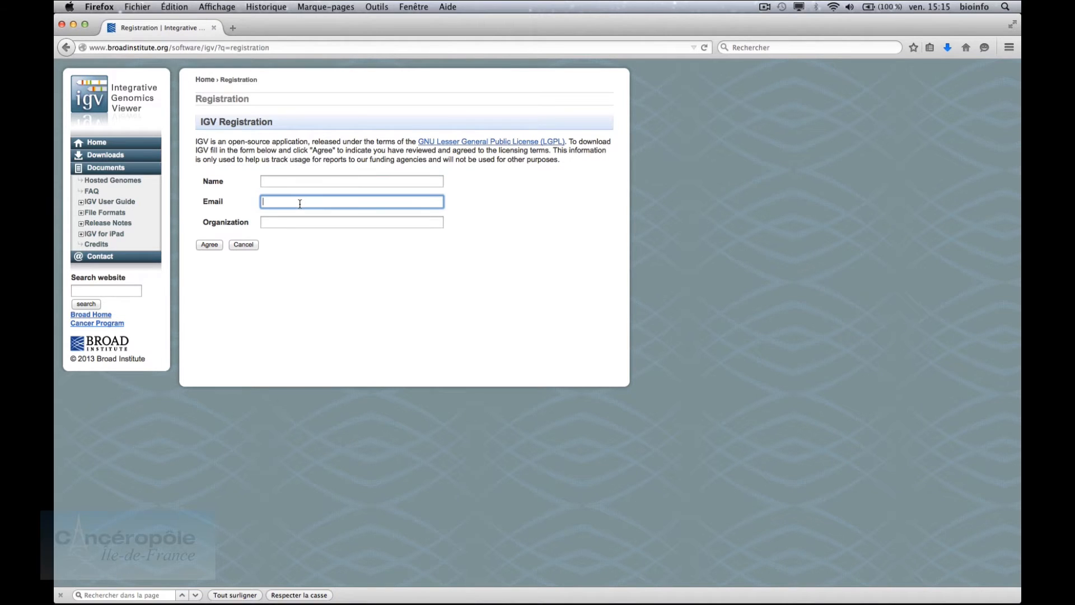
Go to the IGV Downloads log-in page and enter the registered e-mail address
click(300, 226)
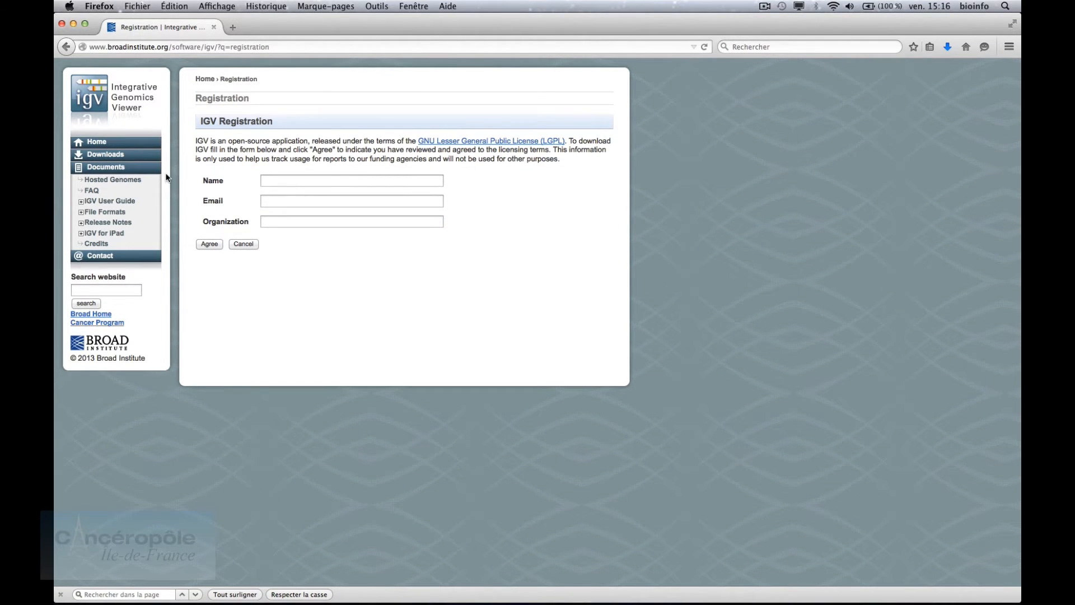
click(115, 158)
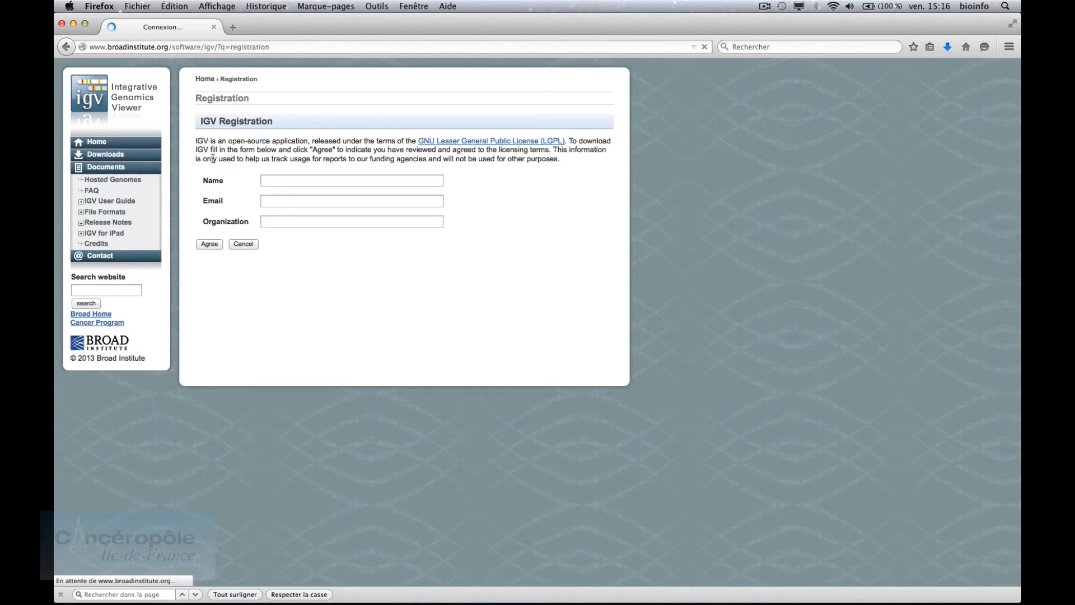
click(276, 162)
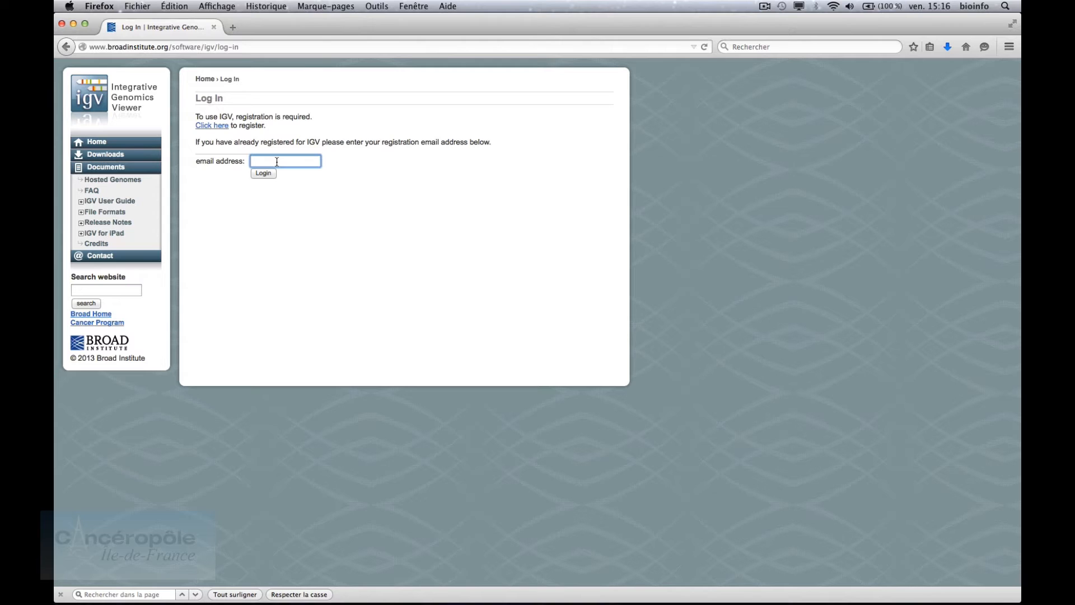
Log in and save the IGV binary distribution archive IGV_2.3.40.zip
click(263, 174)
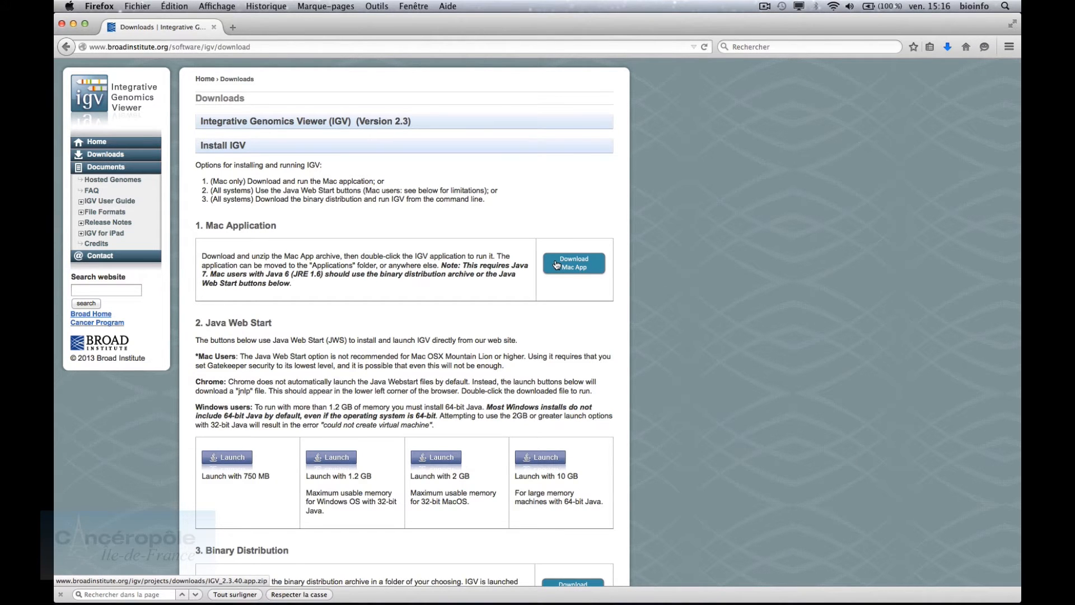
scroll(556, 265, down, 5)
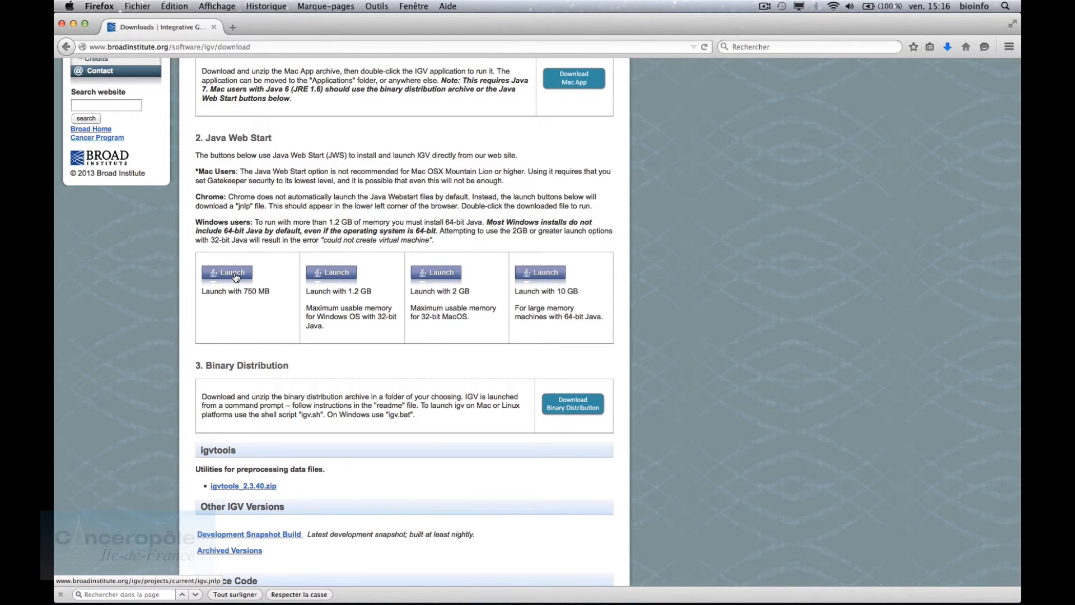
scroll(235, 277, down, 3)
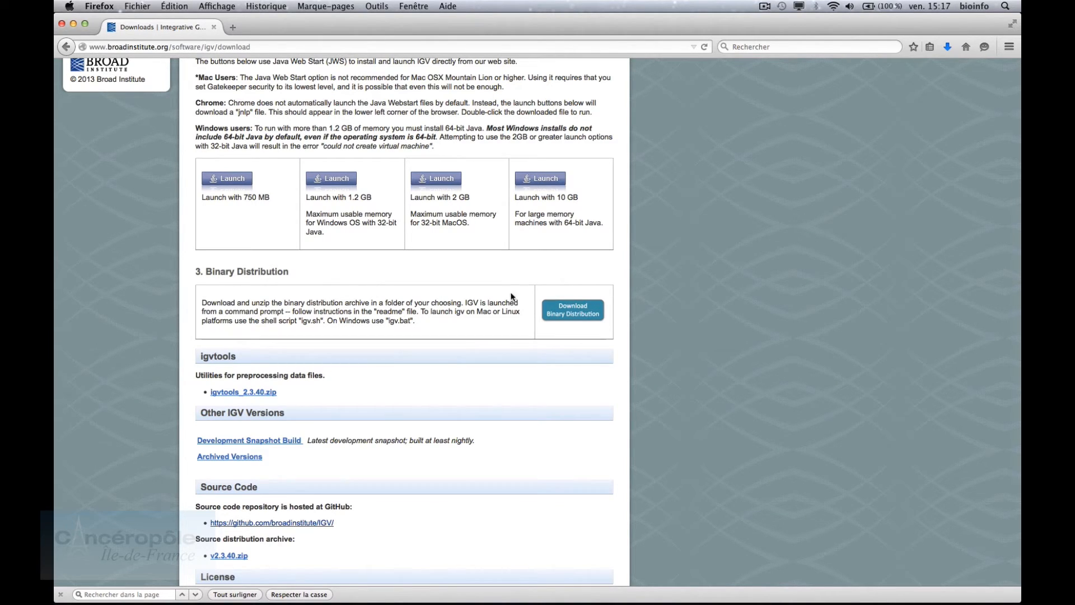
click(556, 309)
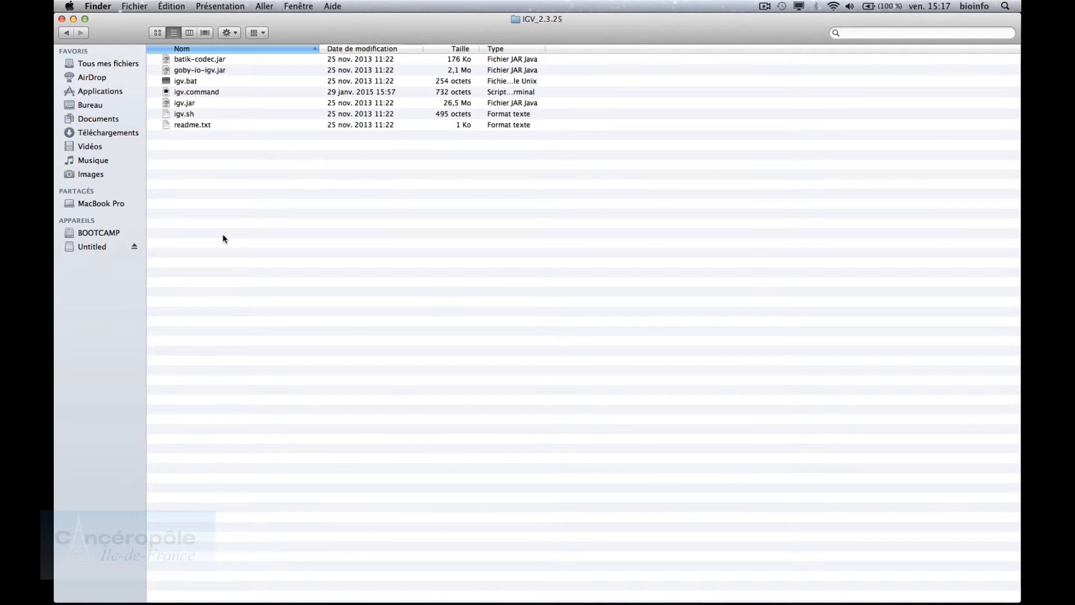
Select the igv.command, igv.sh and igv.bat launcher files in the IGV_2.3.25 folder
click(228, 93)
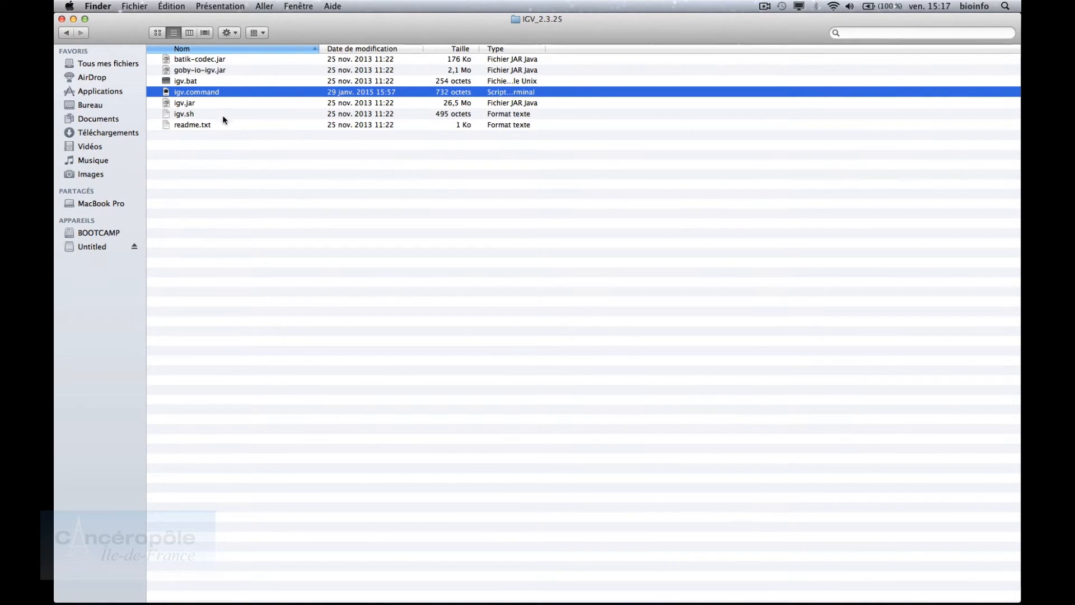
click(223, 115)
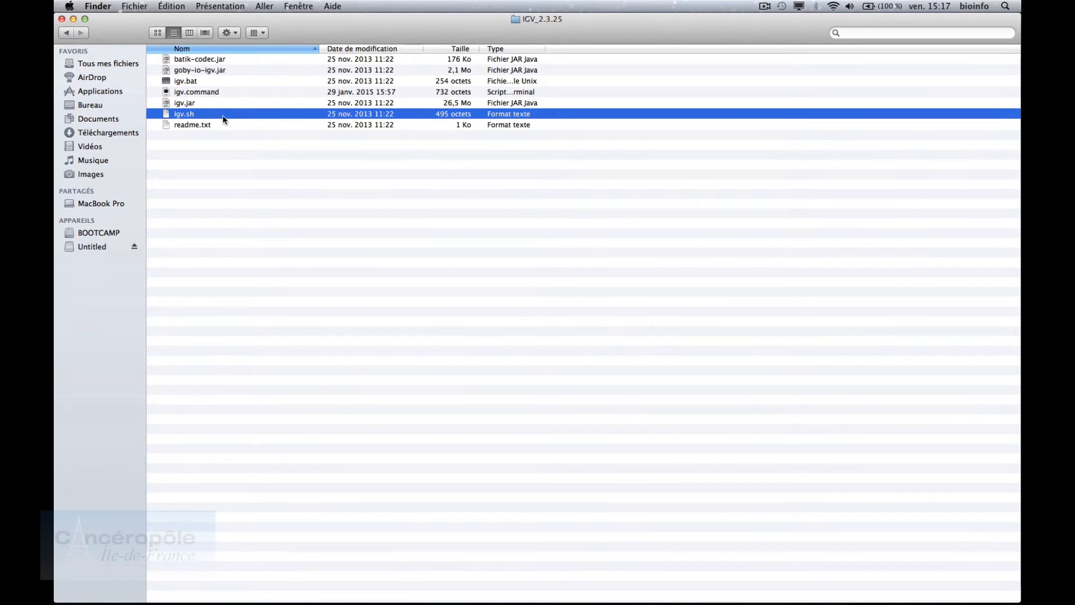
click(216, 79)
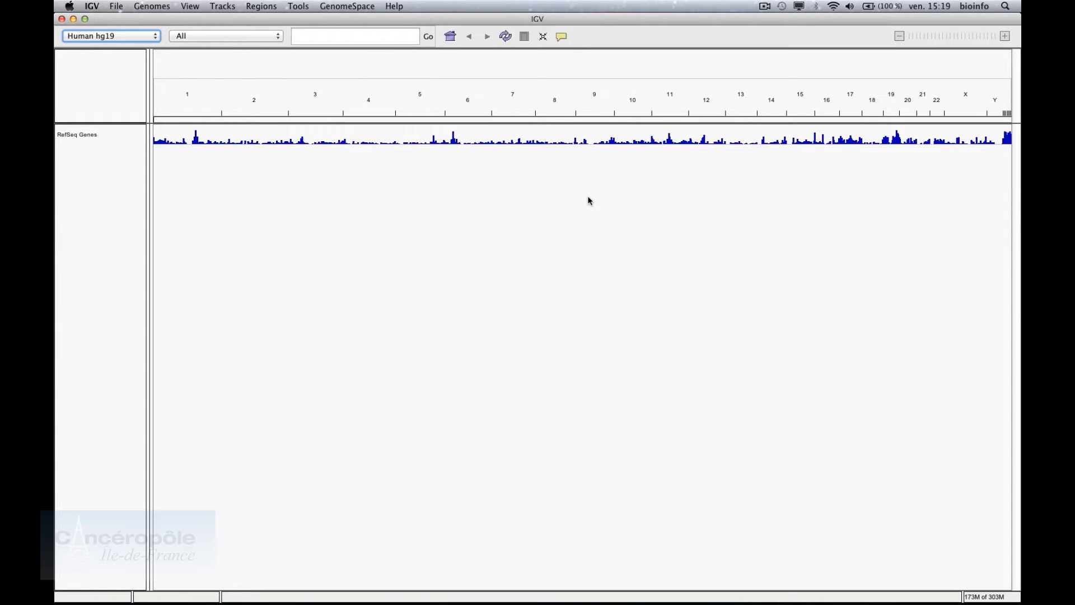
click(147, 6)
mouse_move(228, 4)
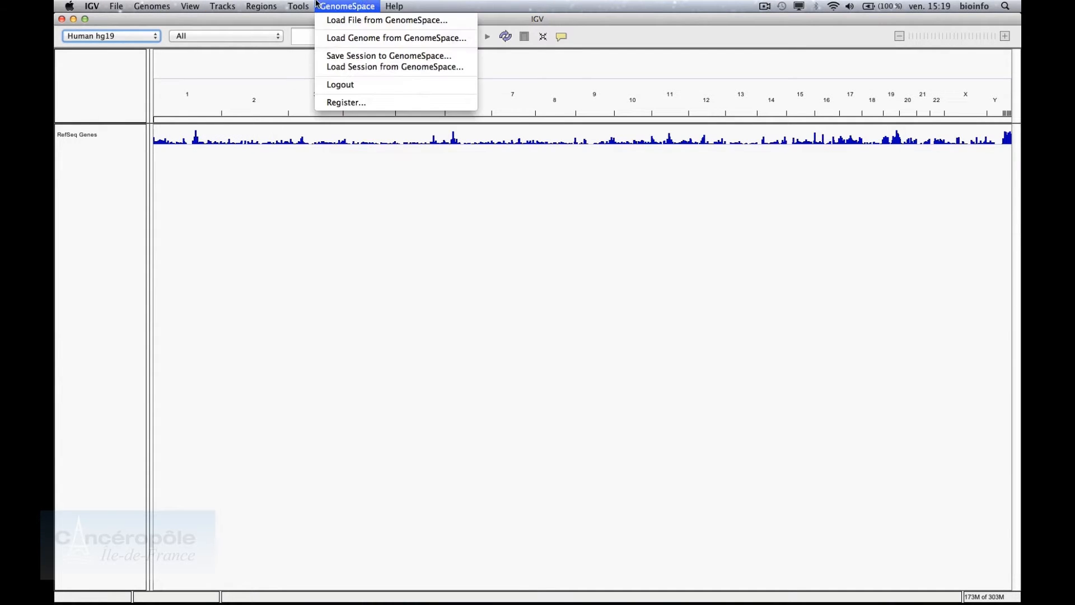
click(147, 19)
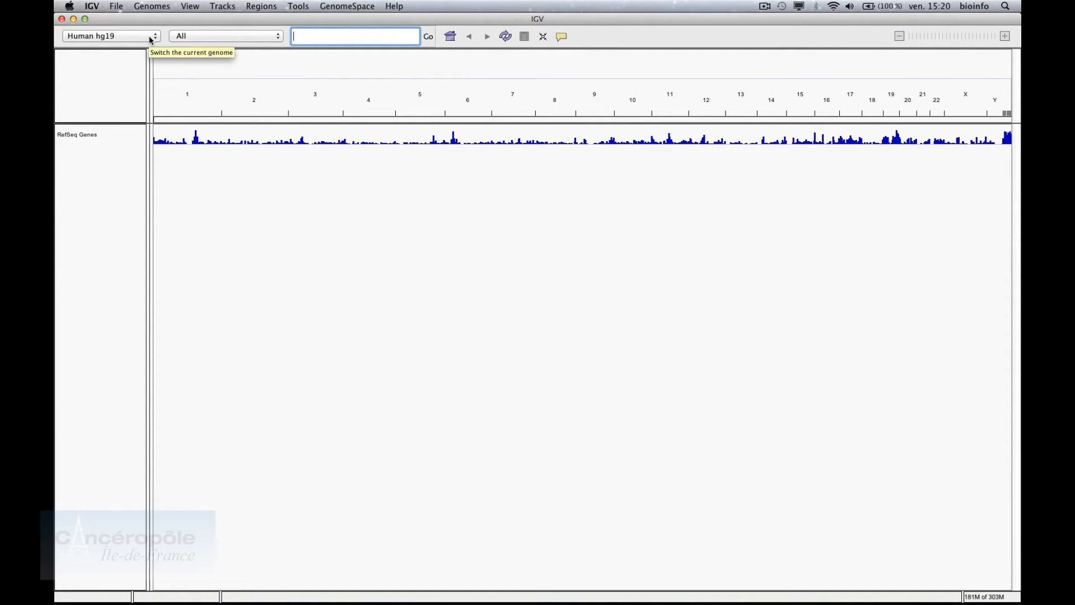
click(150, 37)
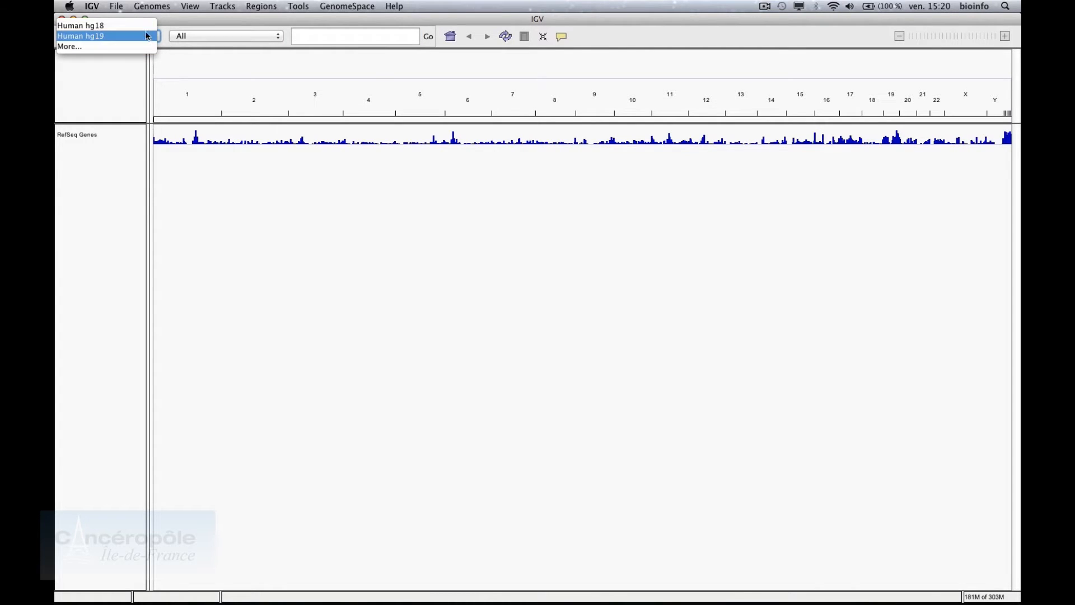
click(146, 39)
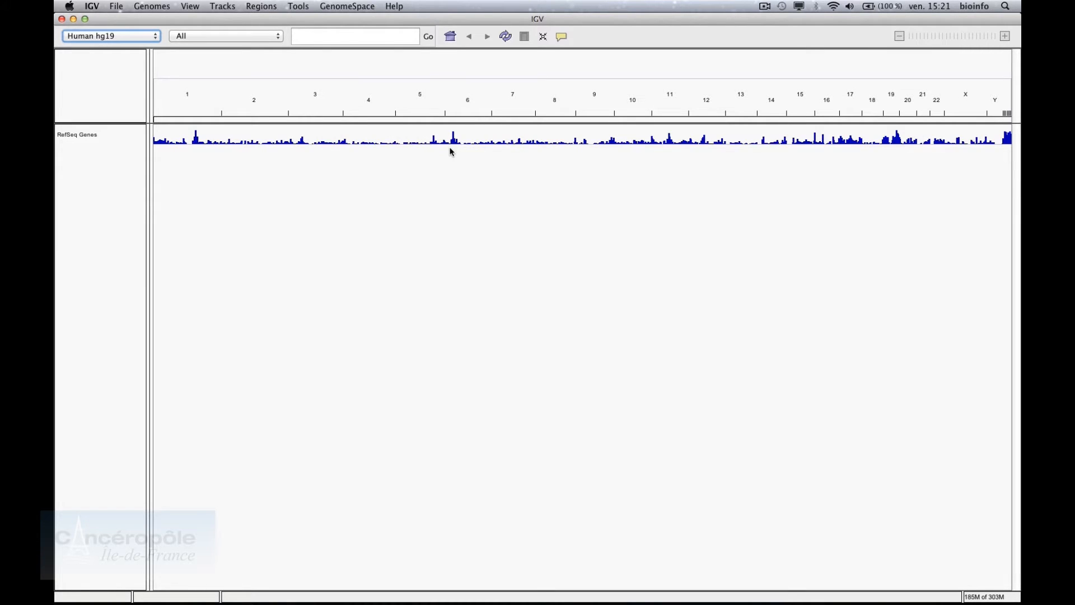
mouse_move(395, 144)
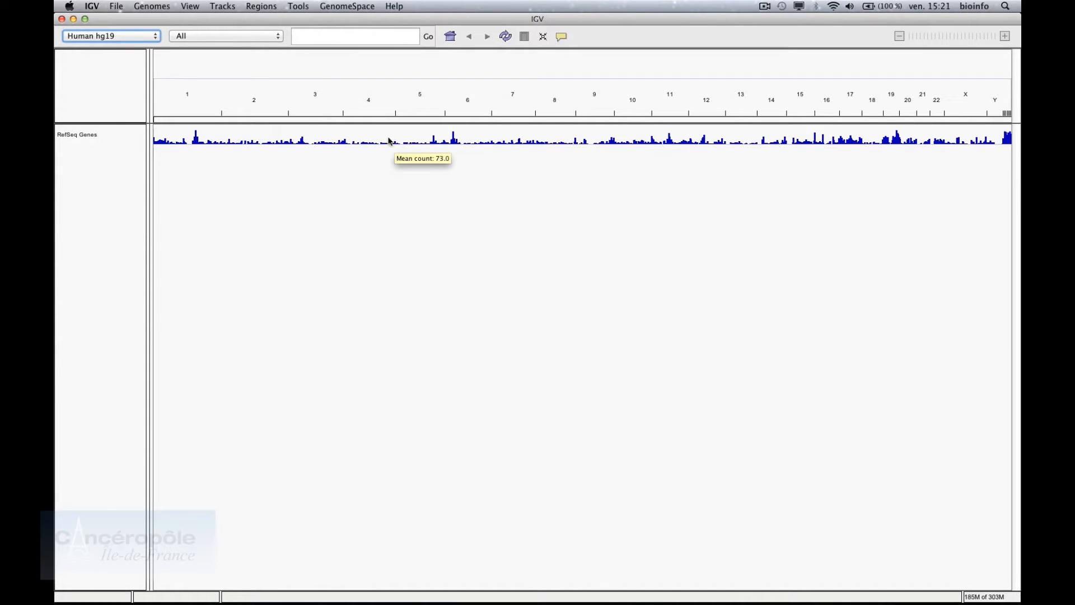
click(371, 38)
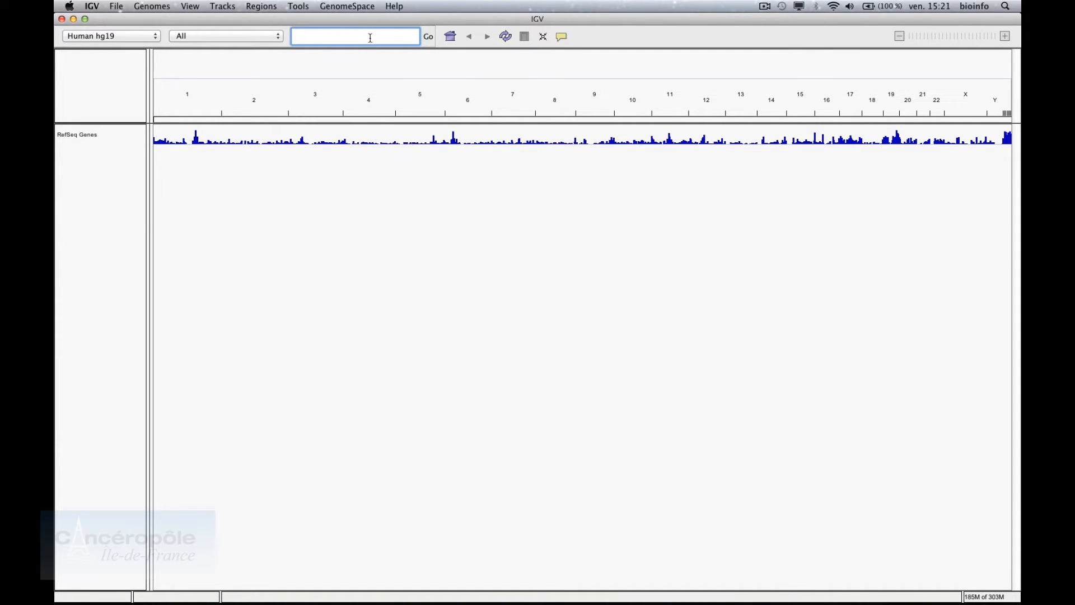
text(chr)
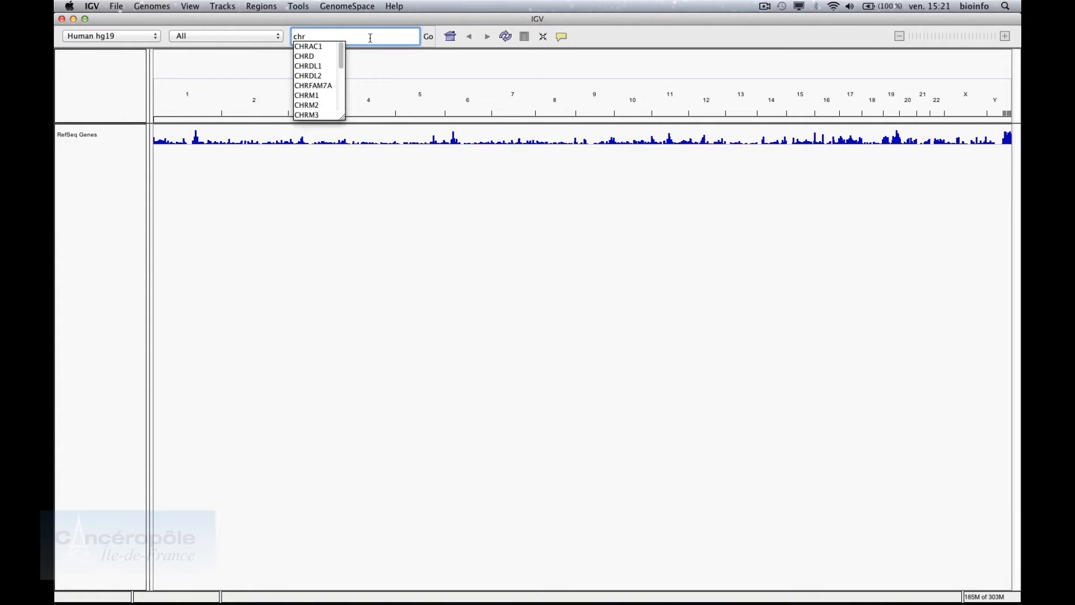
text(3:3999-4000)
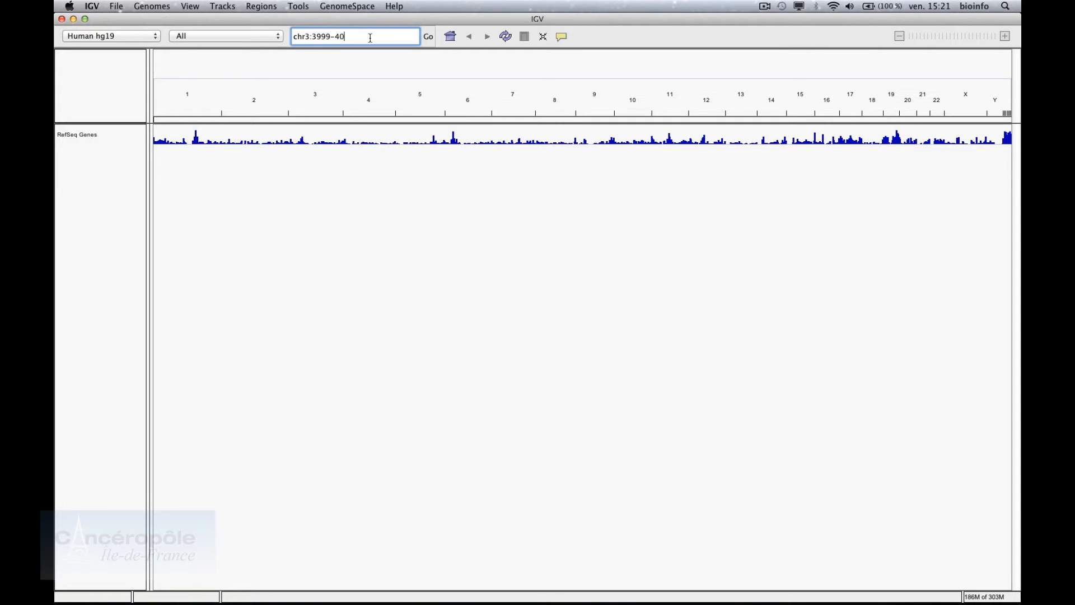
key(BackSpace)
key(BackSpace)
key(BackSpace)
key(BackSpace)
key(BackSpace)
key(BackSpace)
key(BackSpace)
key(BackSpace)
key(BackSpace)
key(BackSpace)
key(BackSpace)
key(BackSpace)
key(BackSpace)
key(BackSpace)
text(PlK3)
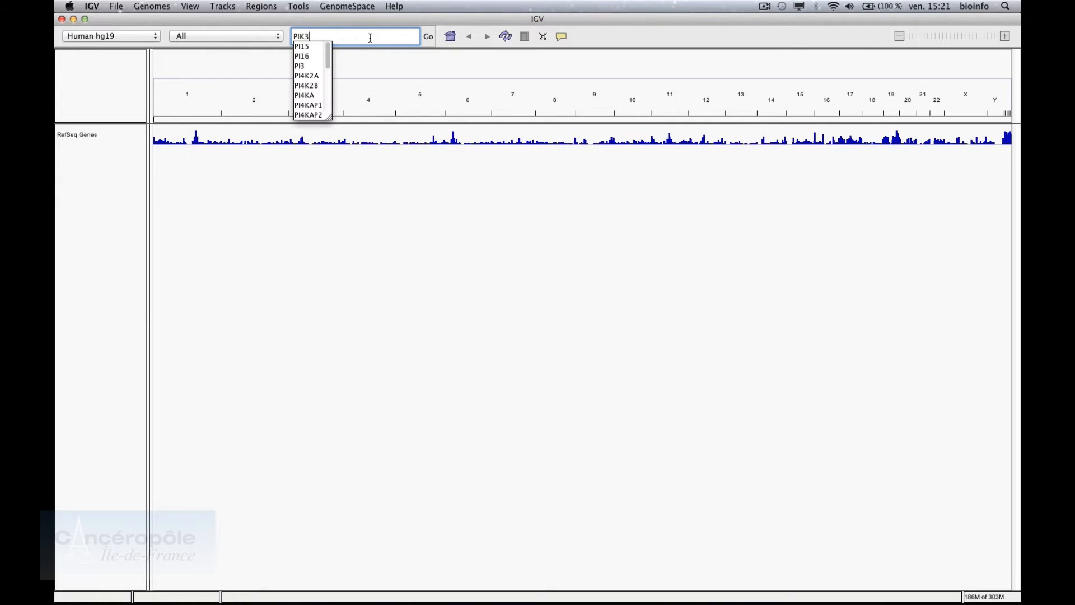
text(CA)
key(Return)
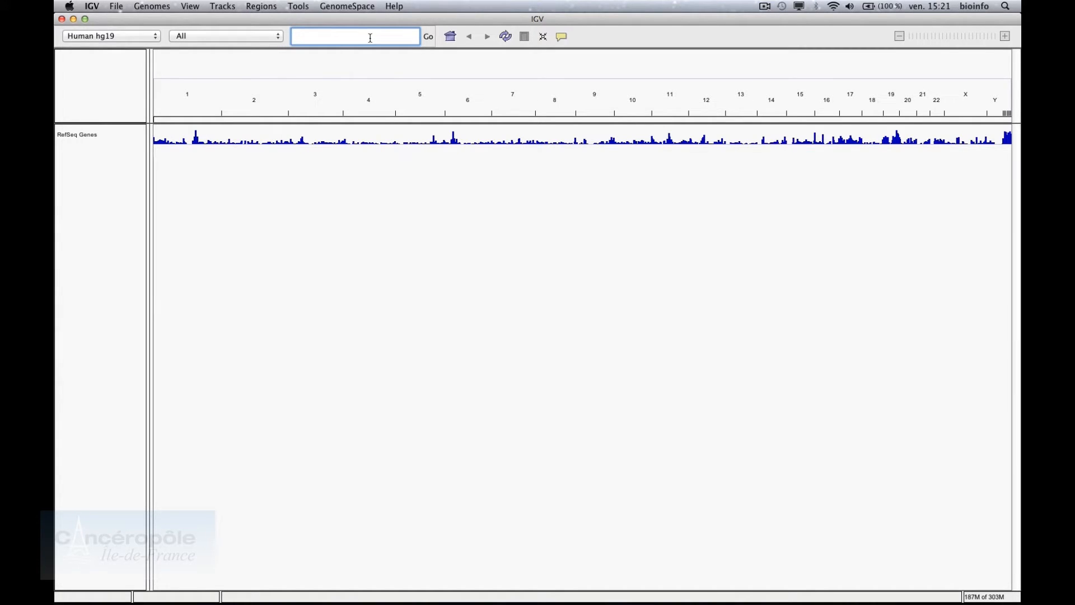
Load wgEncode_Estrad.bam from the ChIPseq folder as alignment tracks
click(118, 7)
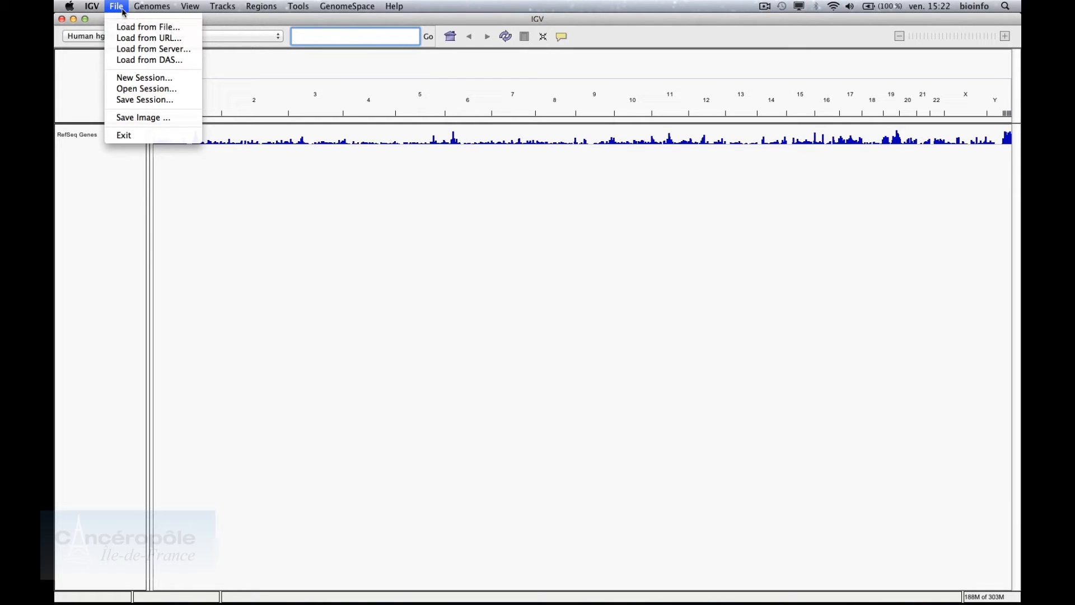
click(125, 28)
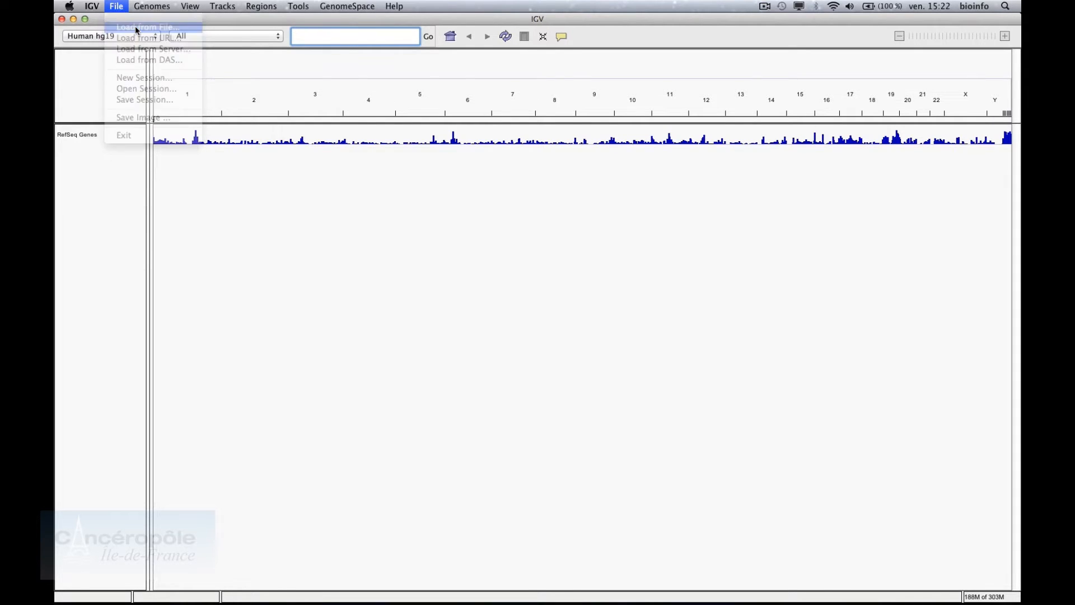
click(500, 213)
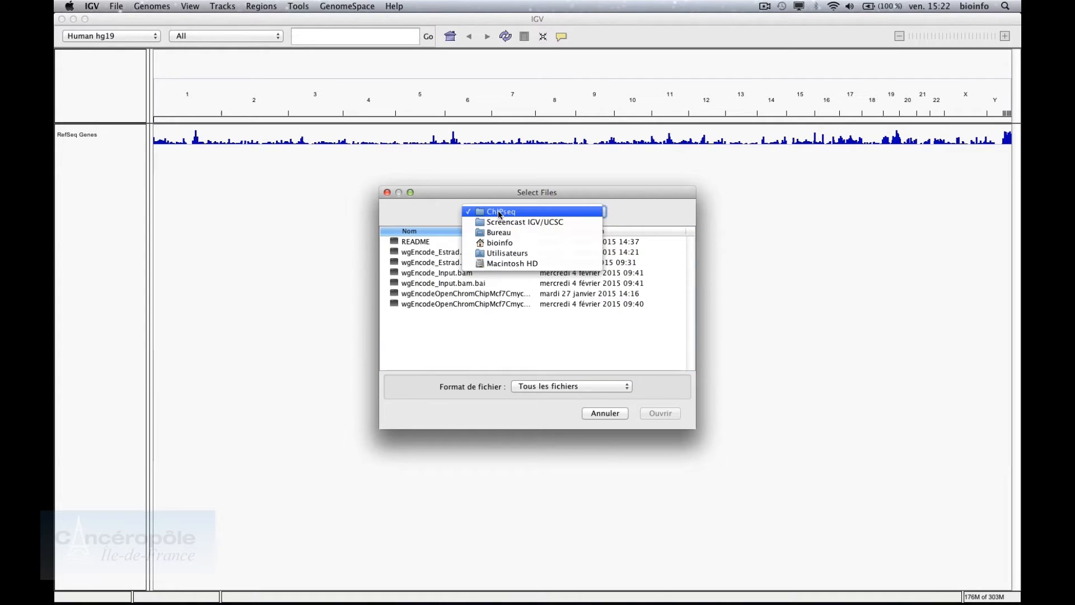
click(499, 213)
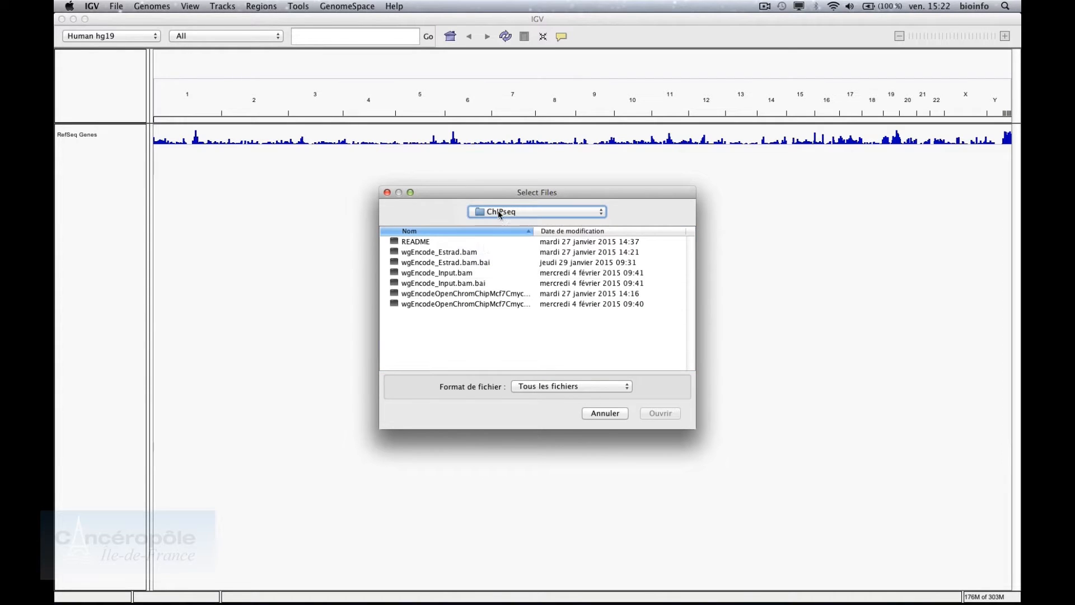
click(479, 256)
click(650, 413)
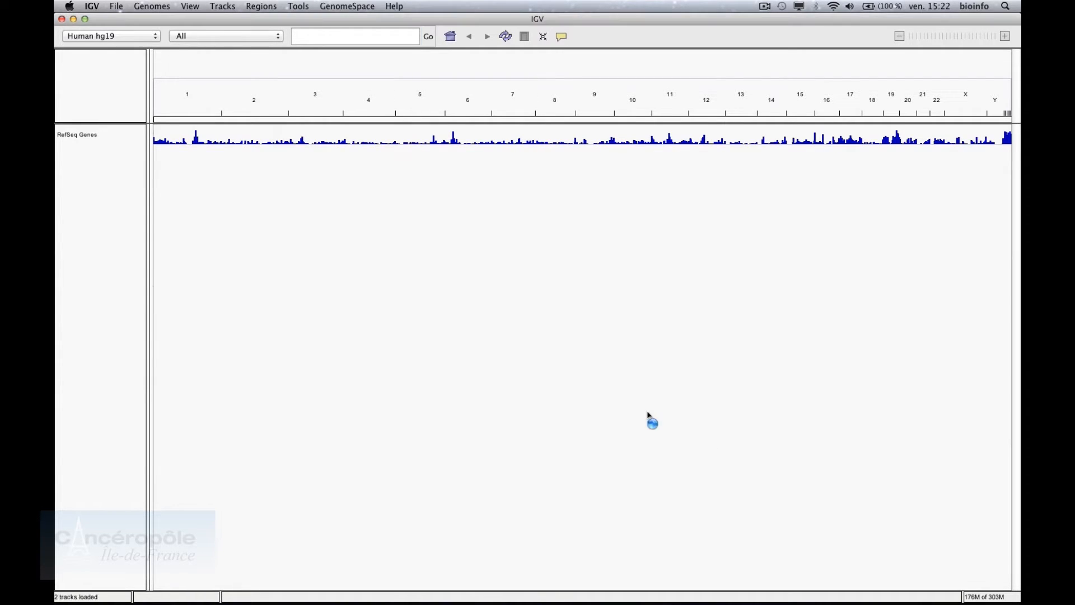
Load the wgEncode_Input.bam control alignments as tracks
click(117, 6)
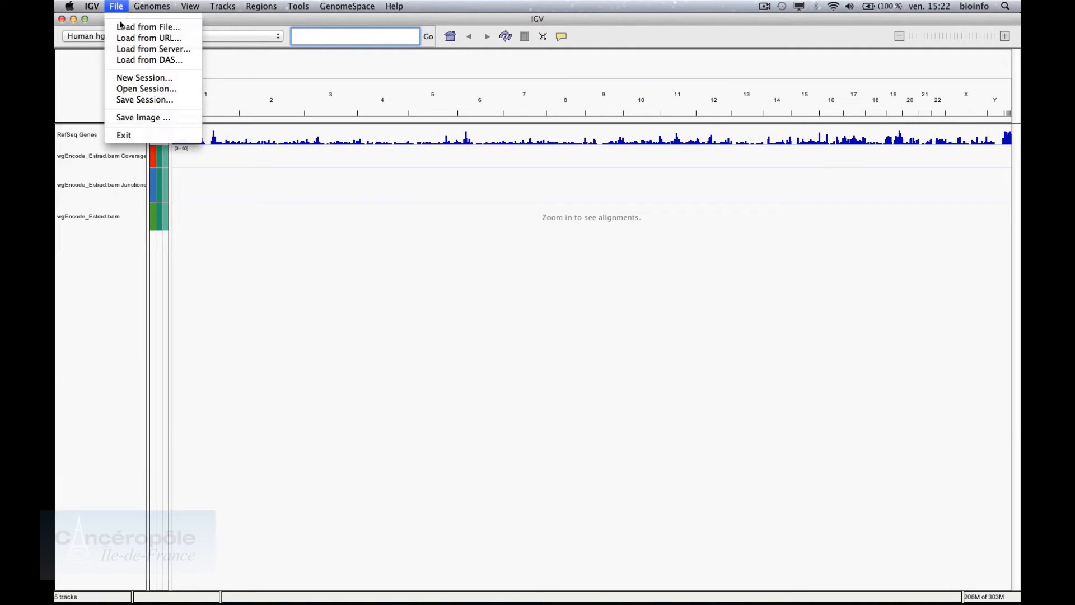
click(122, 29)
click(452, 282)
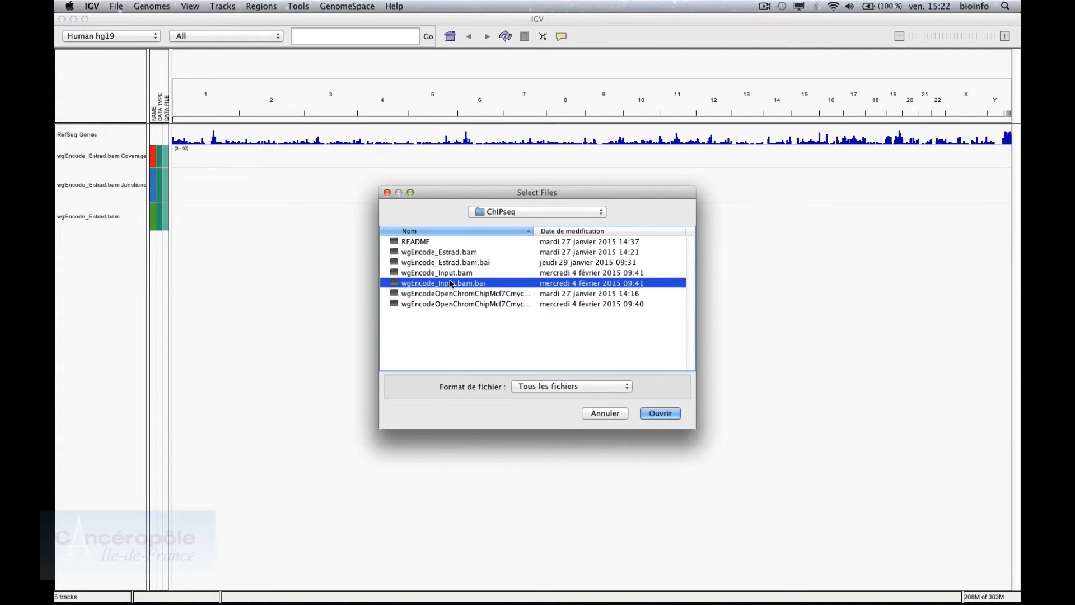
double_click(464, 273)
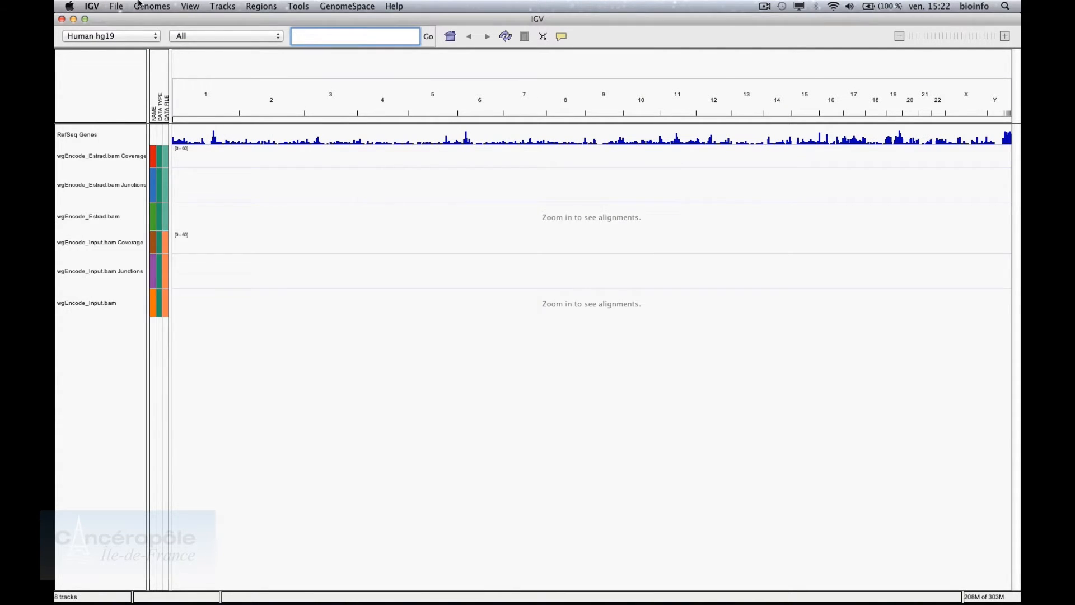
Load the two OpenChrom Cmyc files as bigWig signal and narrowPeak tracks
click(115, 5)
click(122, 27)
click(450, 294)
double_click(450, 294)
click(116, 6)
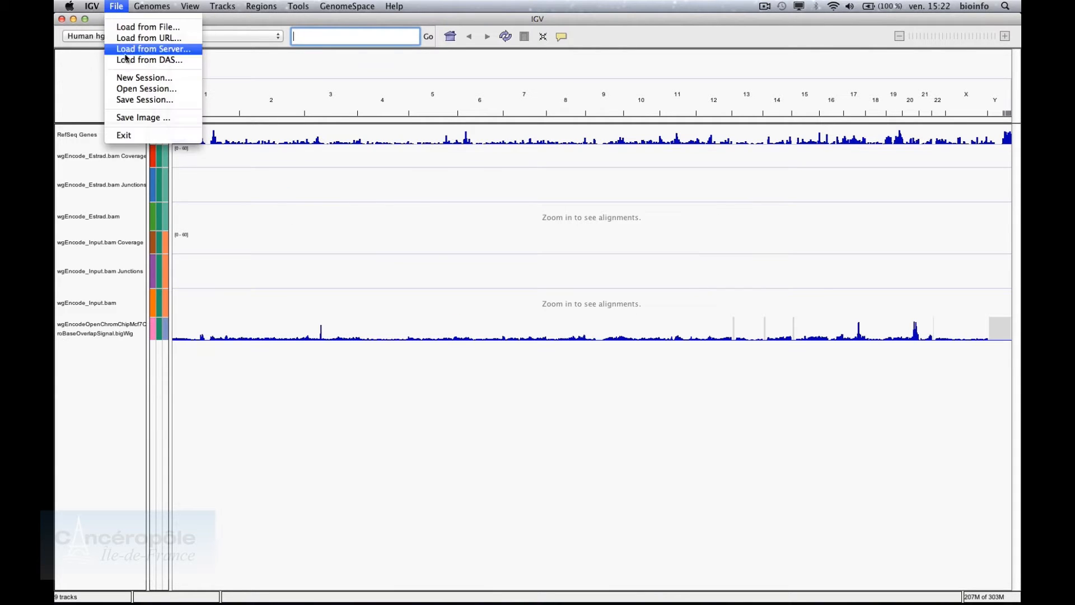
click(140, 27)
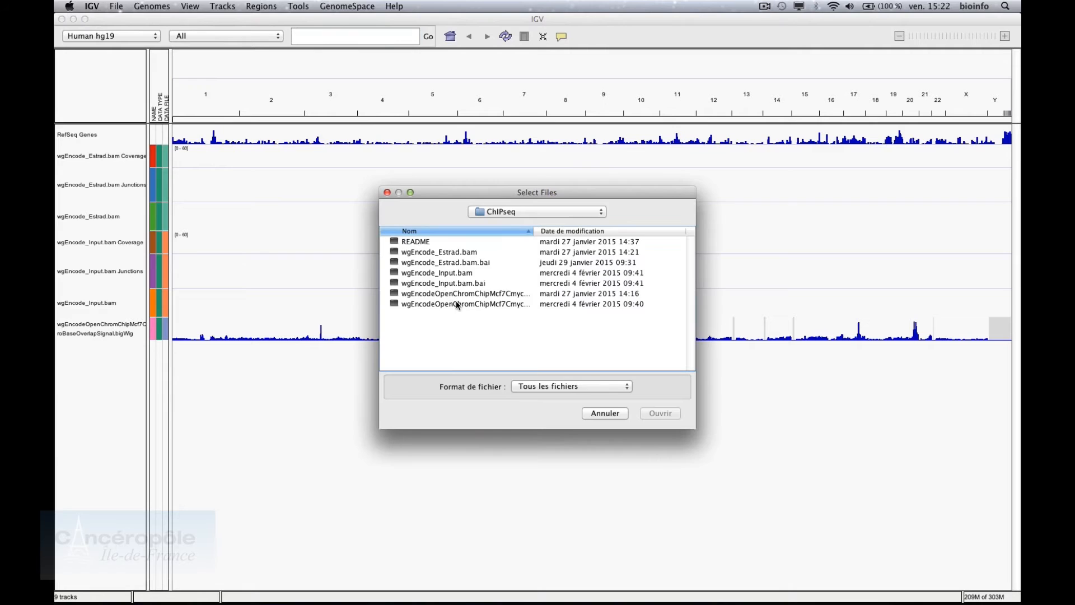
double_click(456, 303)
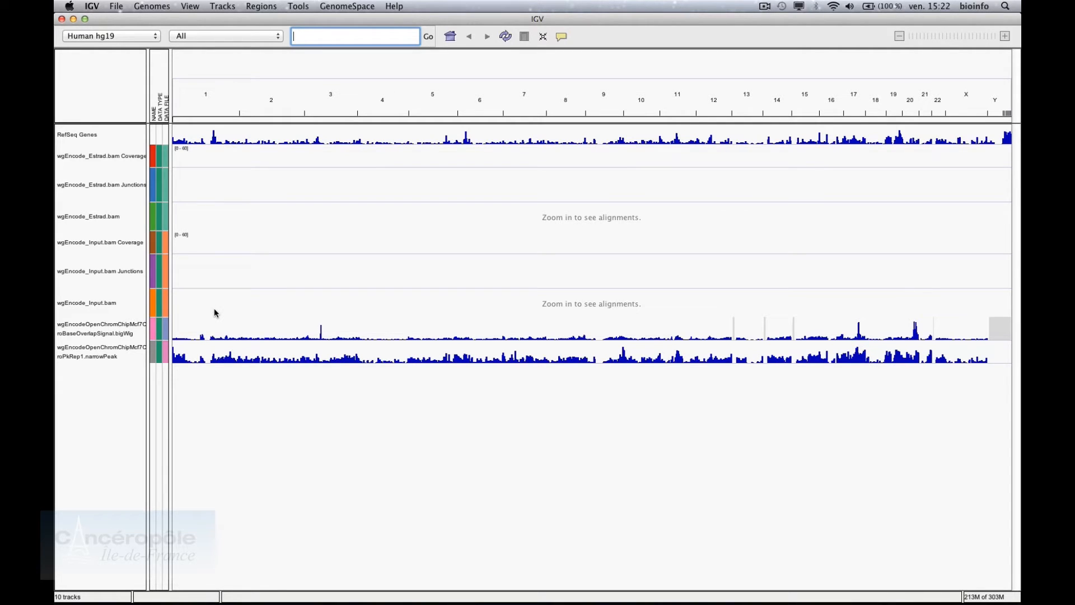
click(98, 330)
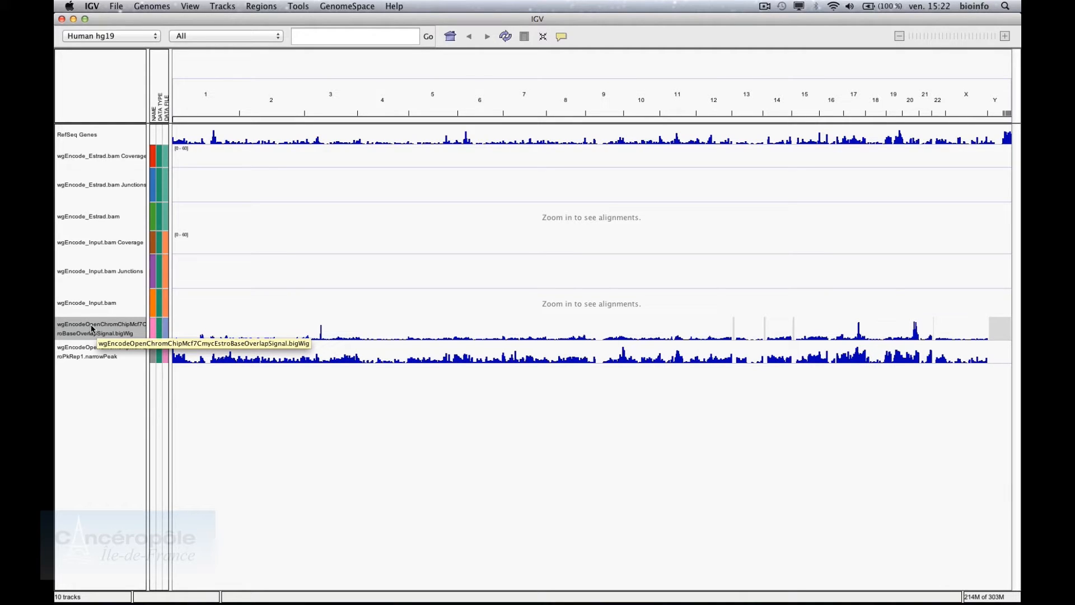
Rename the bigWig track to BaseOverlapSignal and the narrowPeak track to NarrowPeaks
right_click(93, 328)
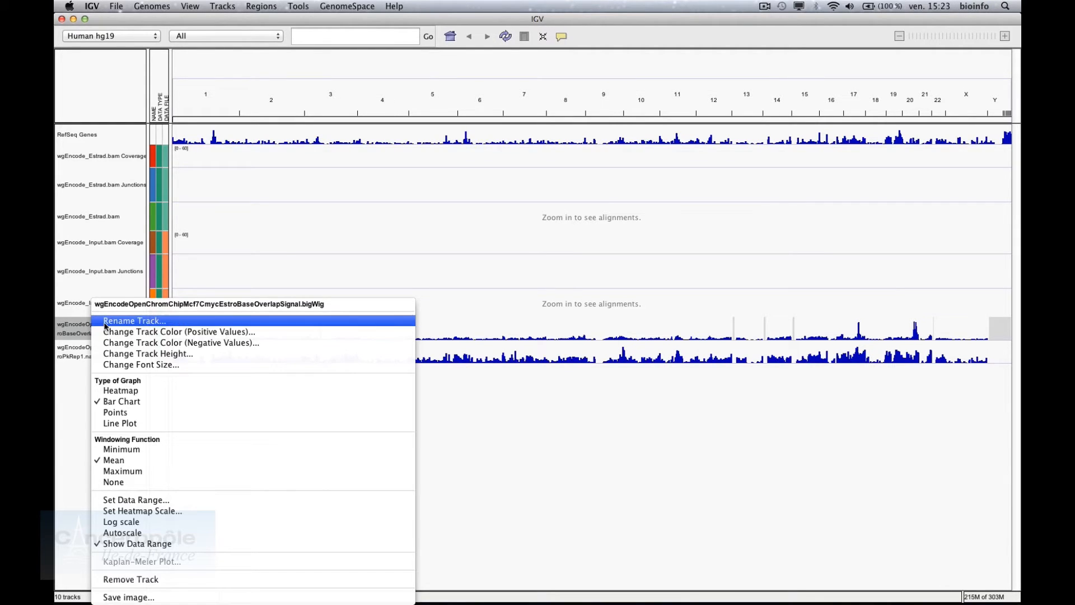
click(105, 321)
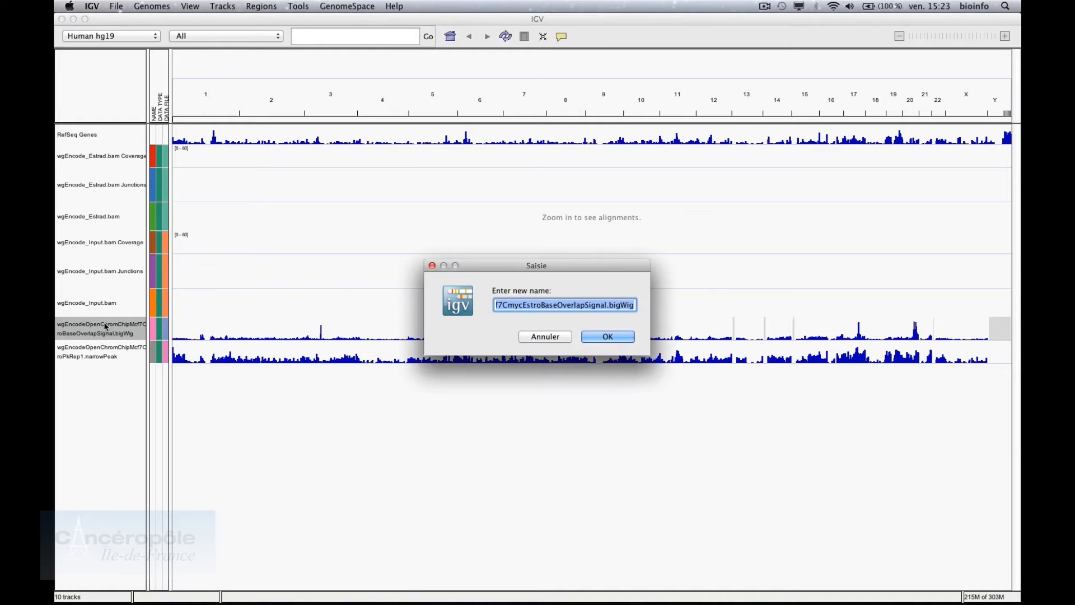
text(Base)
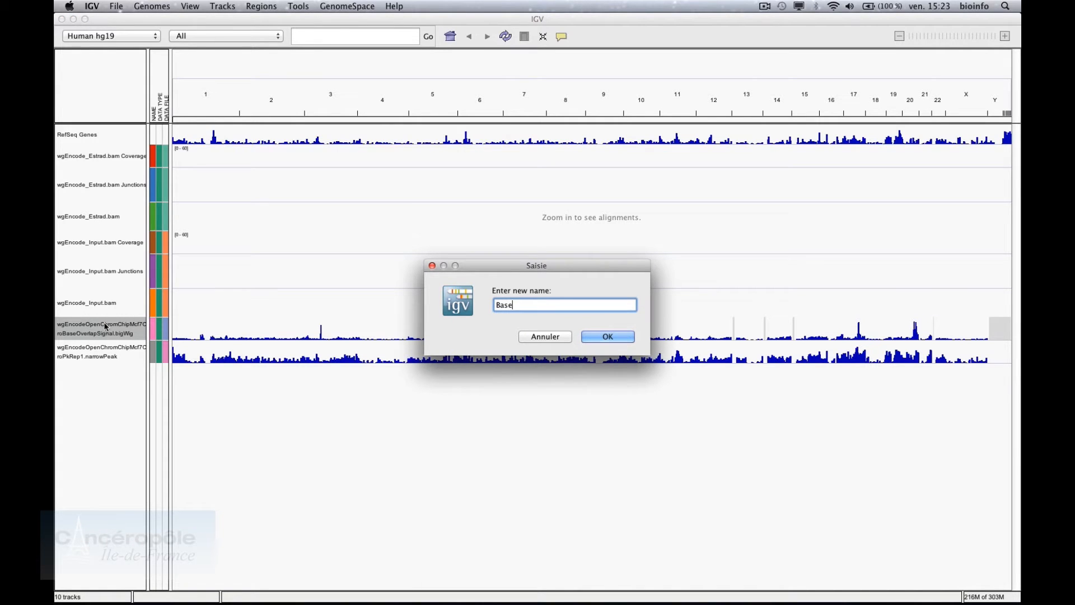
text(OverlapSignal)
key(Return)
right_click(101, 353)
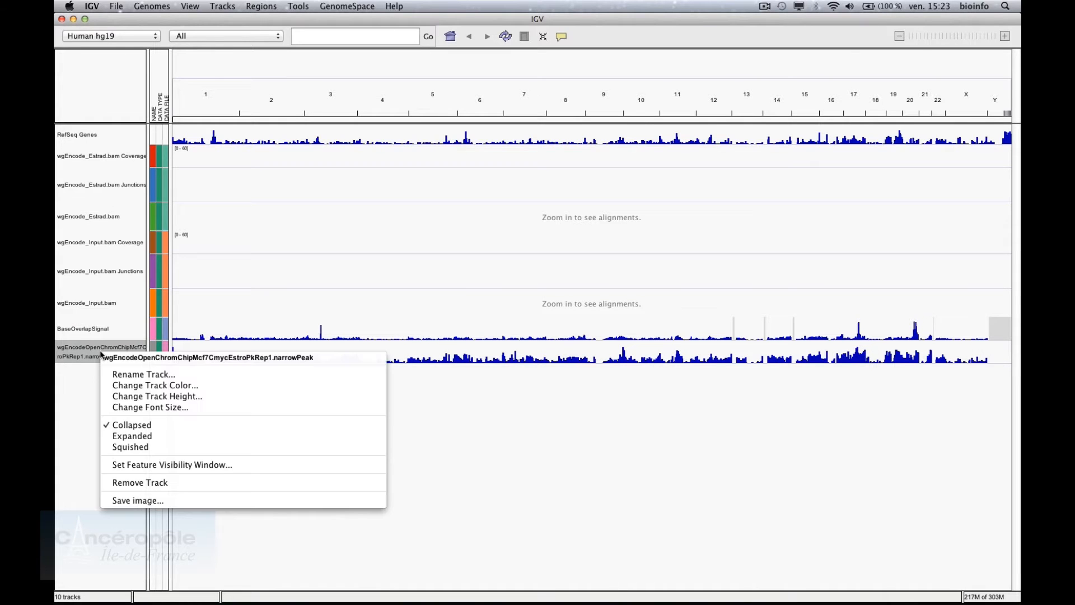
click(113, 373)
text(N)
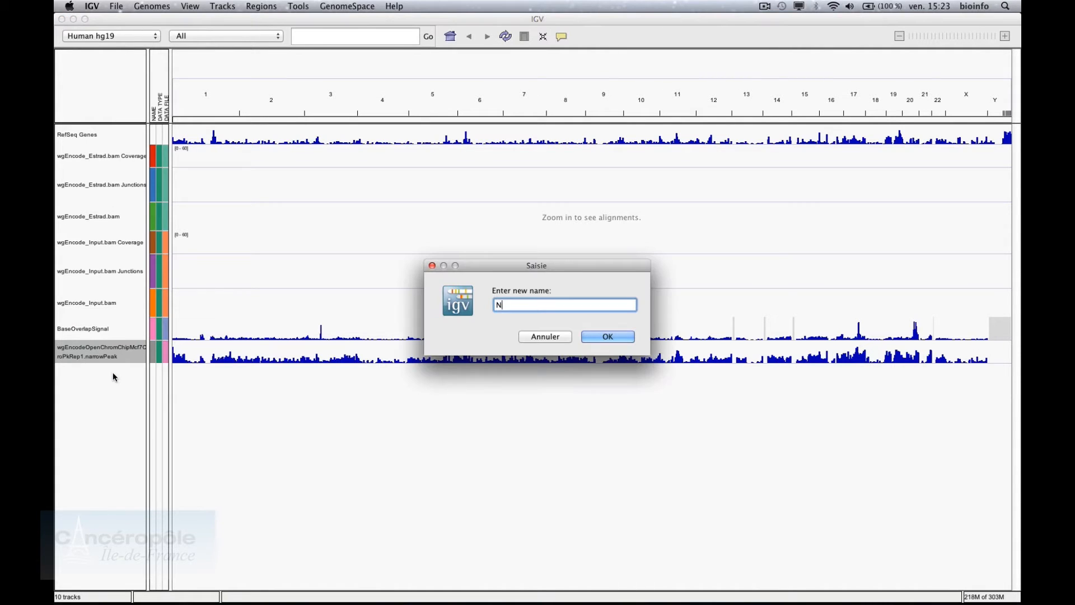
text(arrowPeaks)
key(Return)
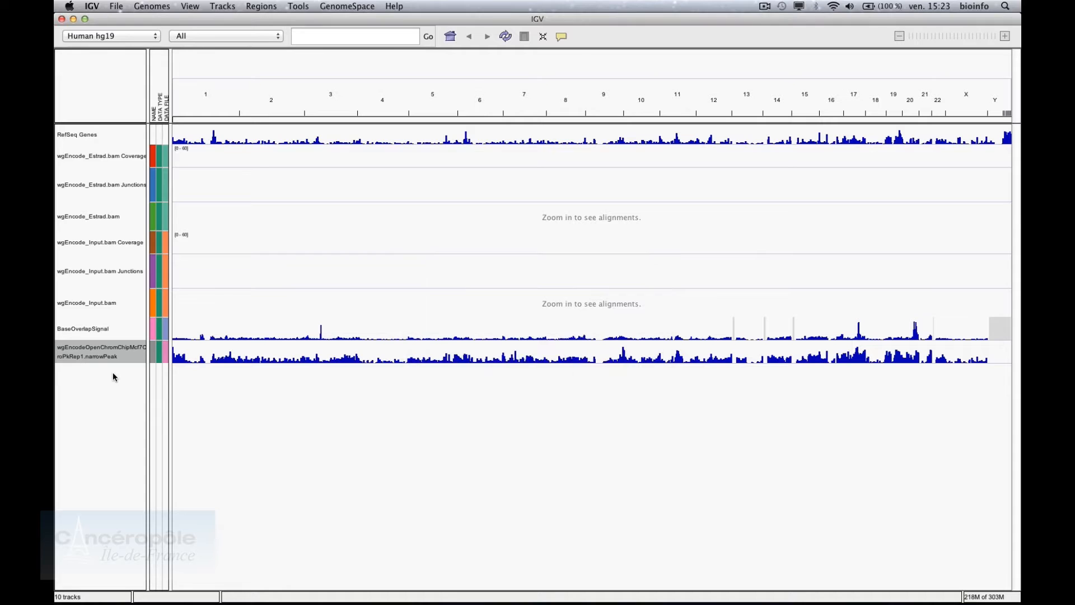
Rename the Input BAM tracks to Input Junctions, Input Coverage and Input Reads
right_click(112, 277)
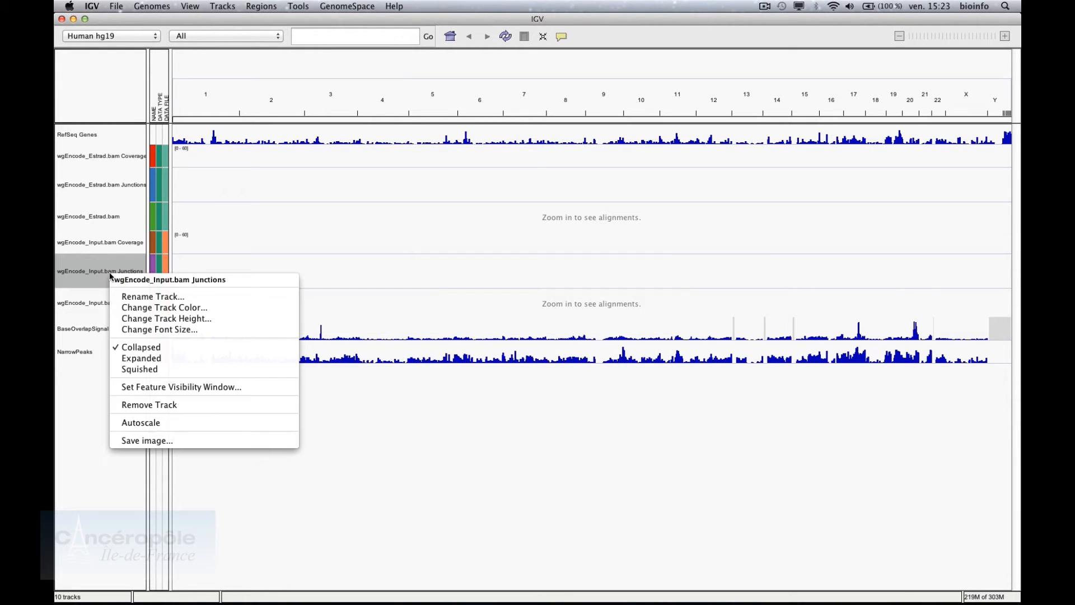
click(119, 295)
text(Inp)
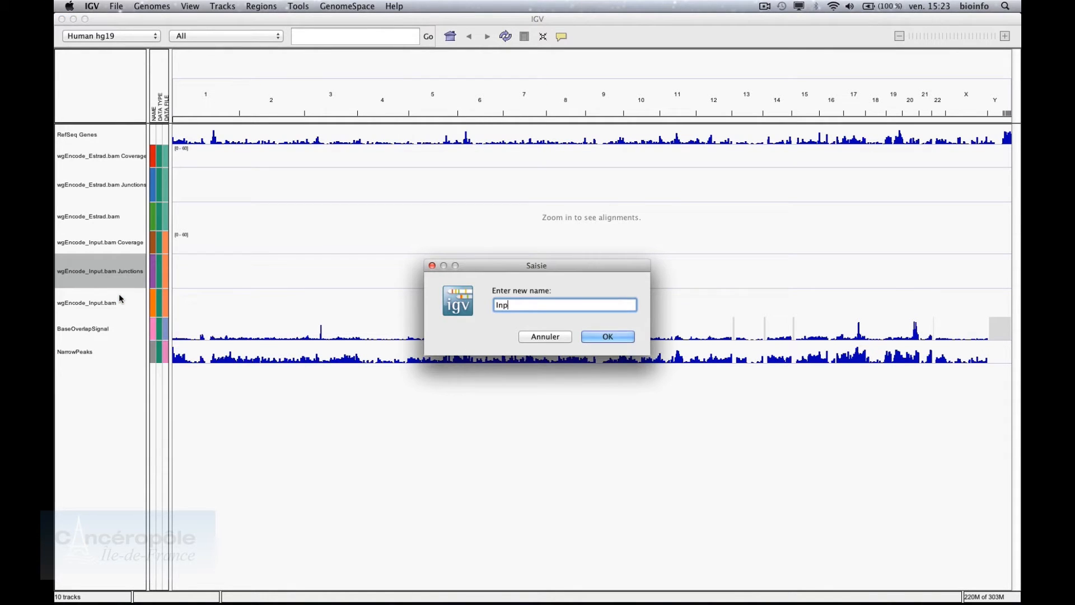
text(ut Junctions)
key(Return)
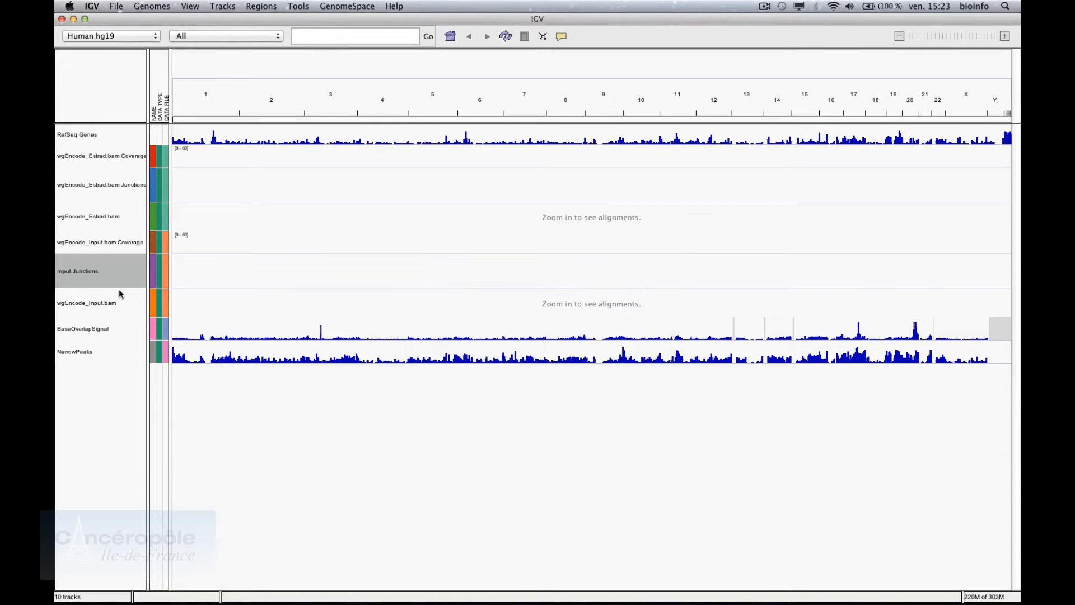
right_click(121, 245)
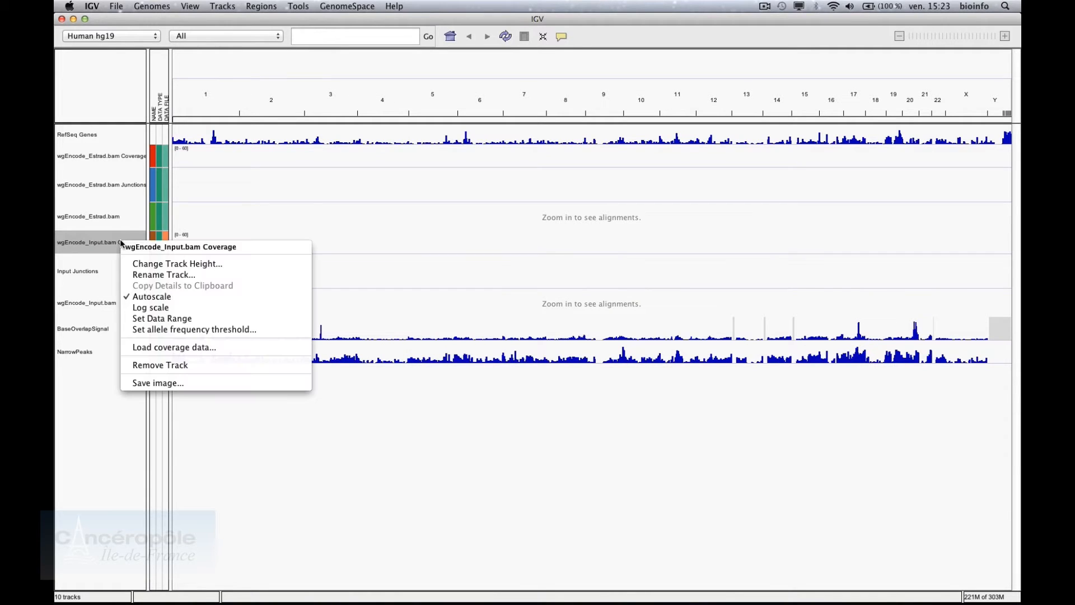
click(139, 275)
key(BackSpace)
text(Input Coverage)
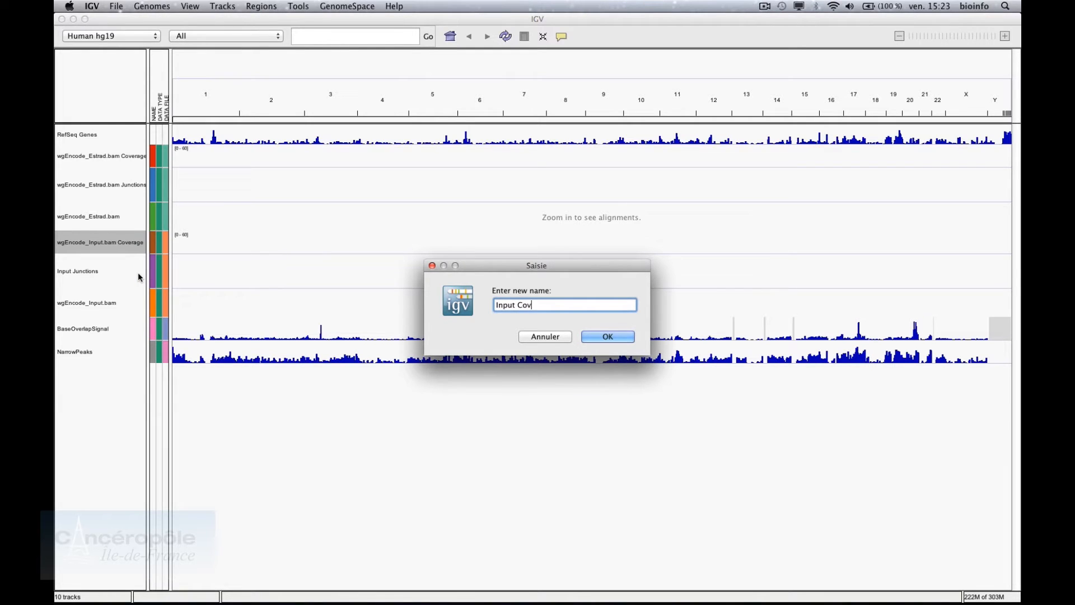
key(Return)
right_click(119, 299)
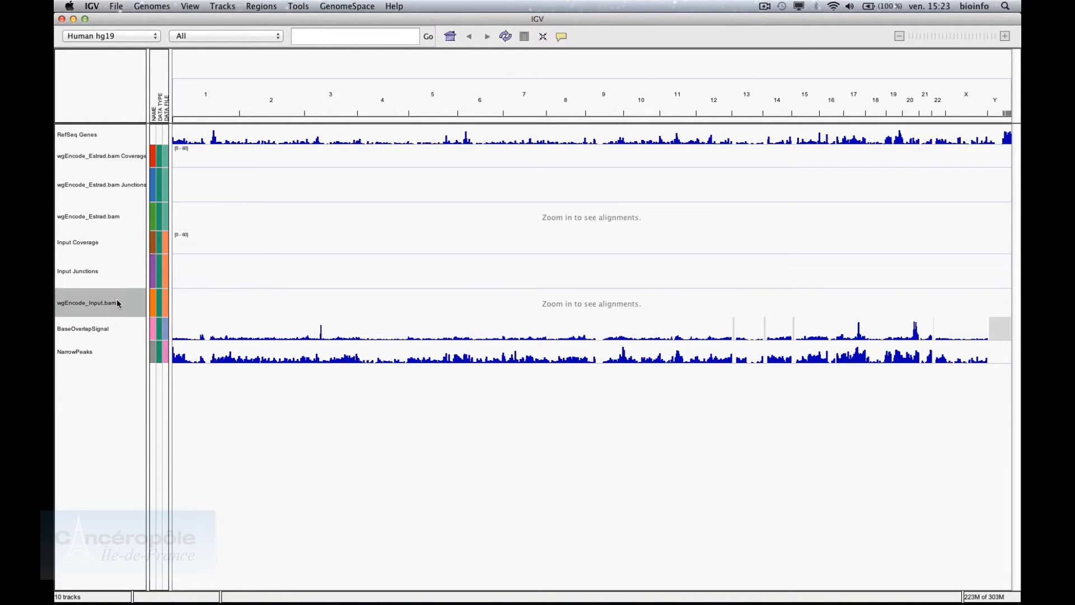
click(174, 257)
text(In)
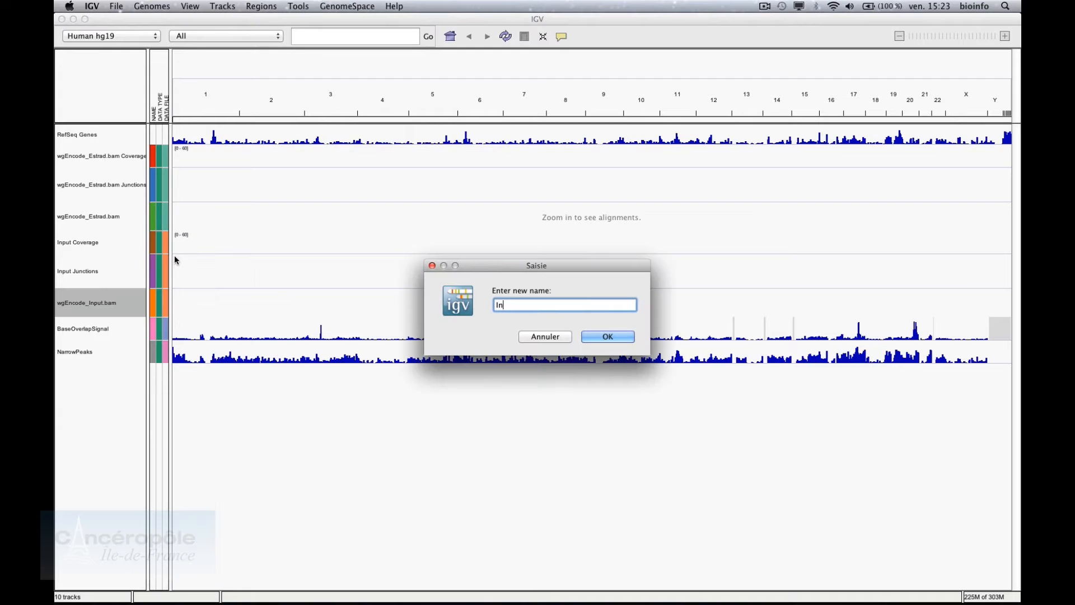
text(put Reads)
key(Return)
Rename the Estrad tracks to Treatment Reads, Treatment Junctions and Treatment Coverage
click(126, 214)
right_click(125, 213)
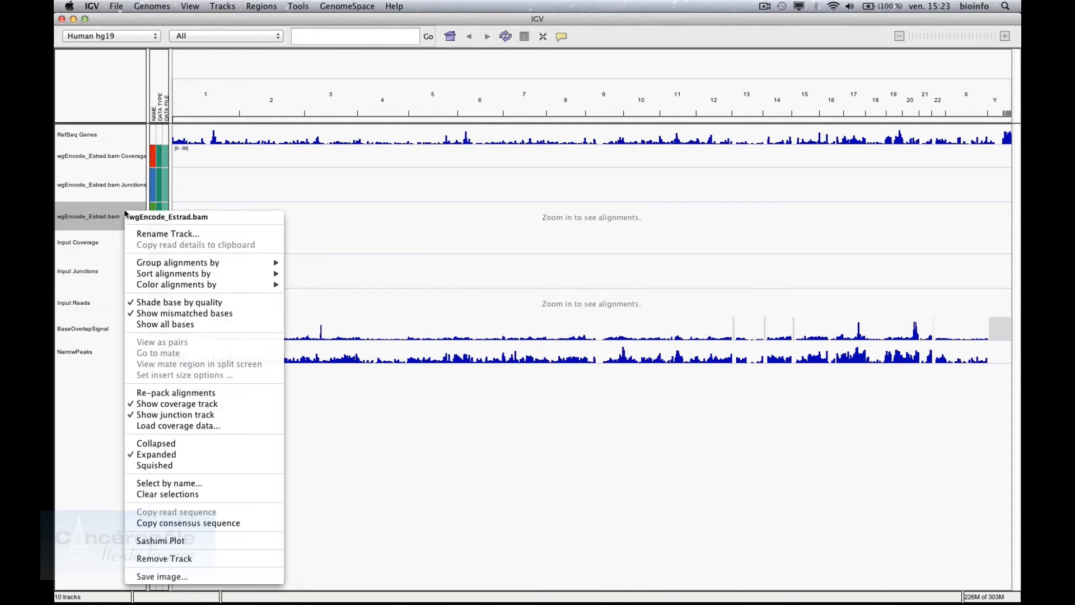
click(148, 234)
text(Tr)
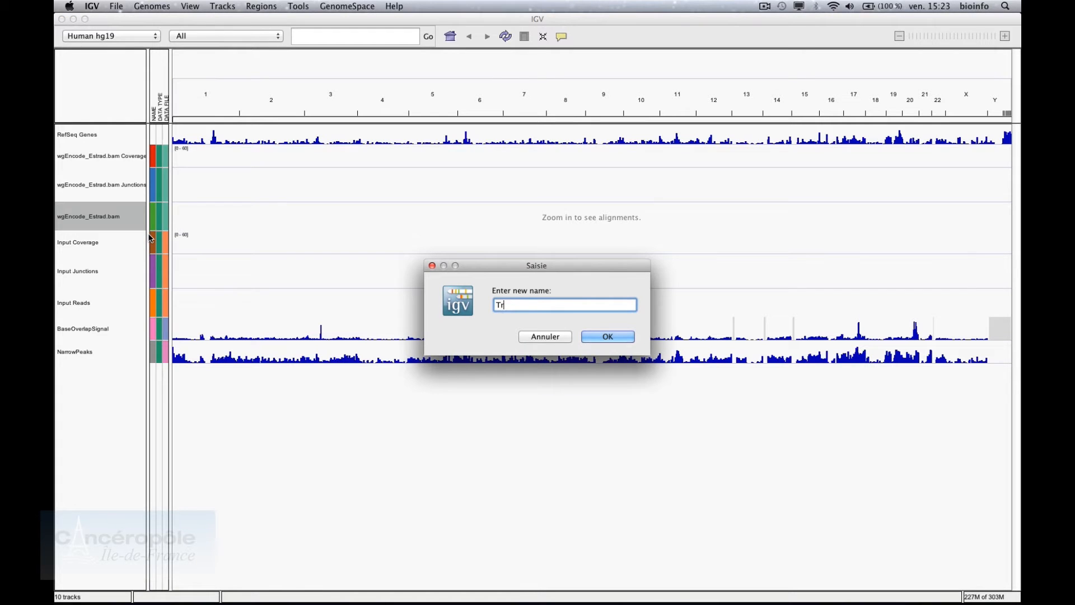
text(eatment Reads)
key(Return)
right_click(130, 183)
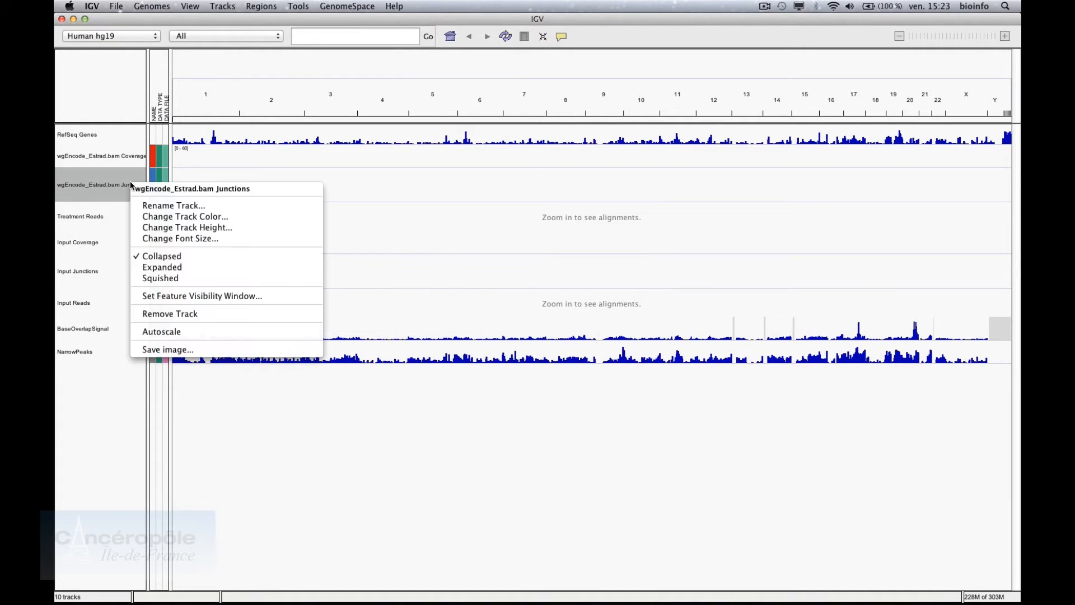
click(149, 205)
text(Treatm)
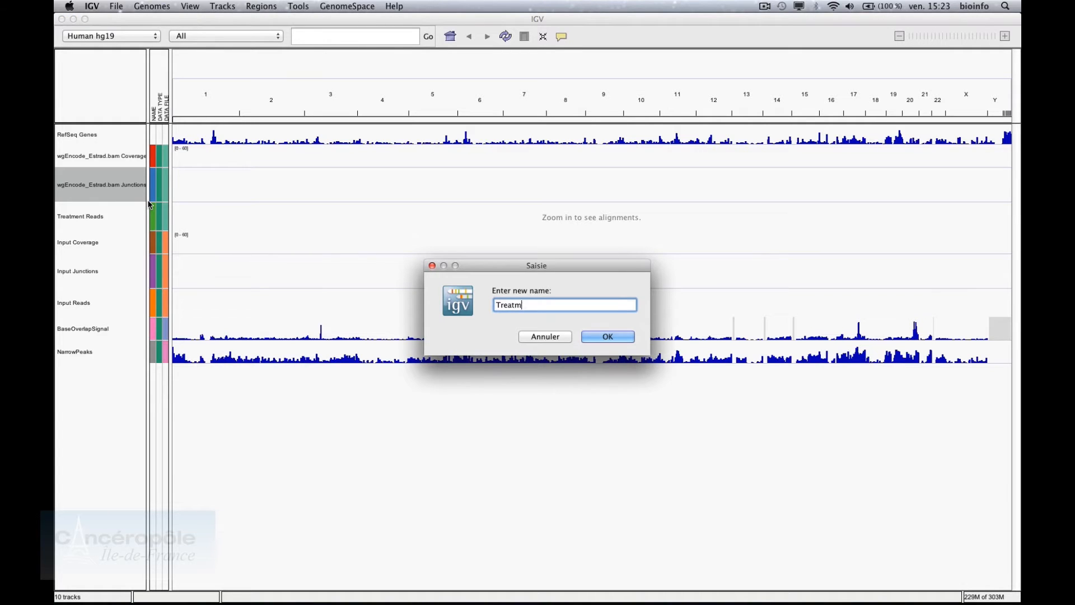
text(ent Junctions)
key(Return)
right_click(119, 163)
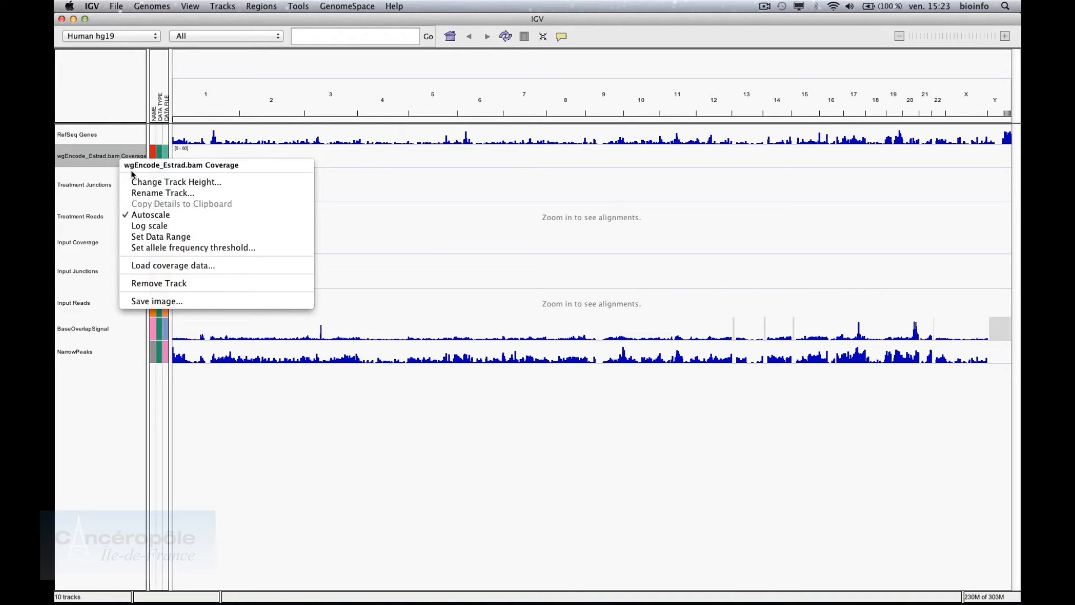
click(143, 193)
text(Treat)
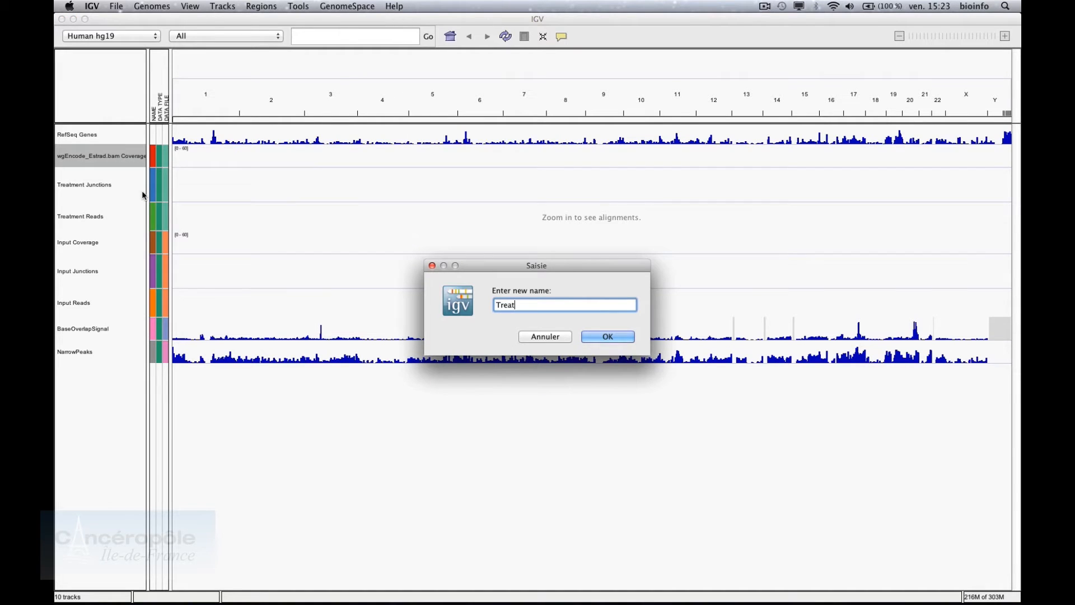
text(ment Coverage)
key(Return)
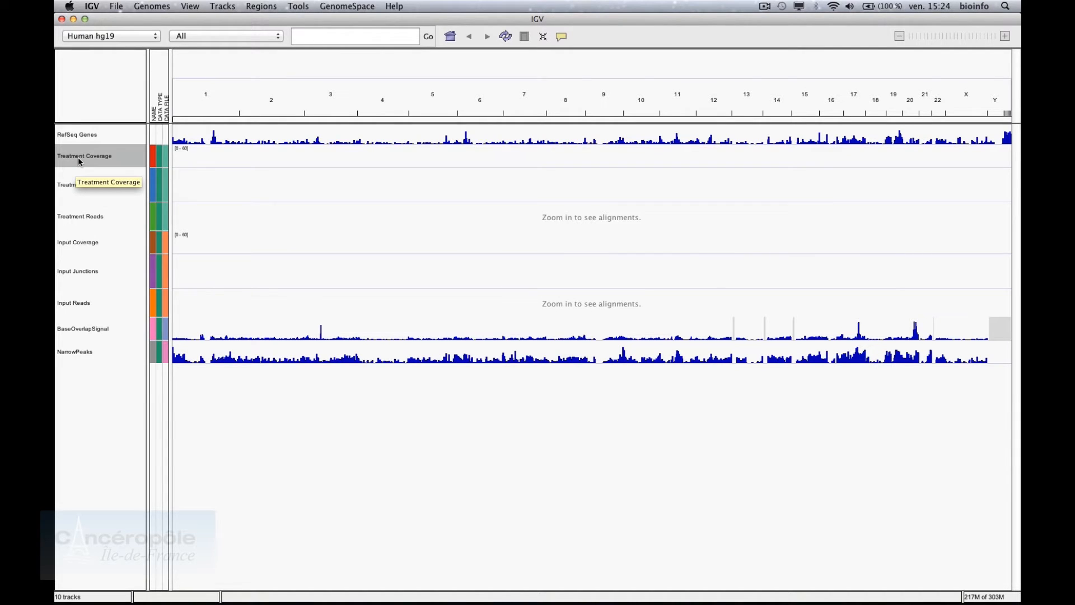
Move Input Coverage under Treatment Coverage and both Junctions tracks to the bottom
click(88, 250)
drag(88, 249, 98, 166)
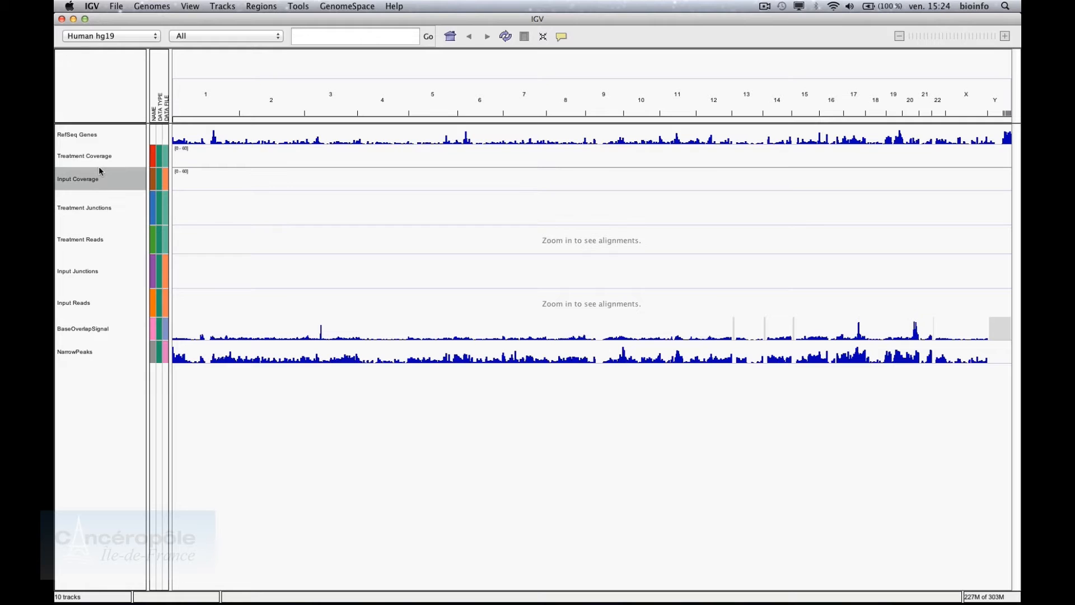
drag(97, 209, 88, 384)
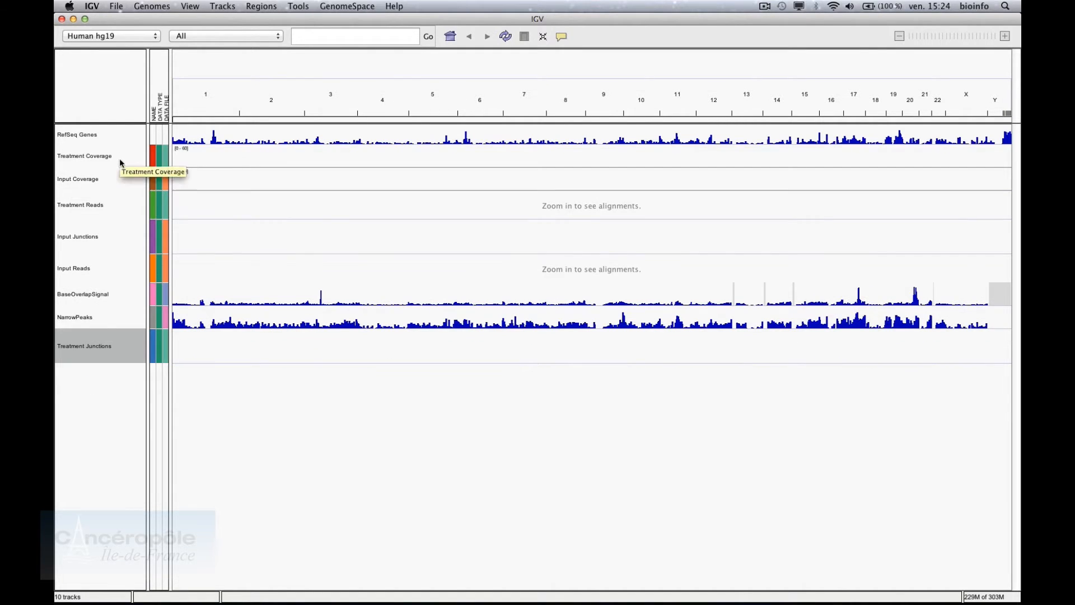
click(108, 242)
drag(108, 238, 106, 383)
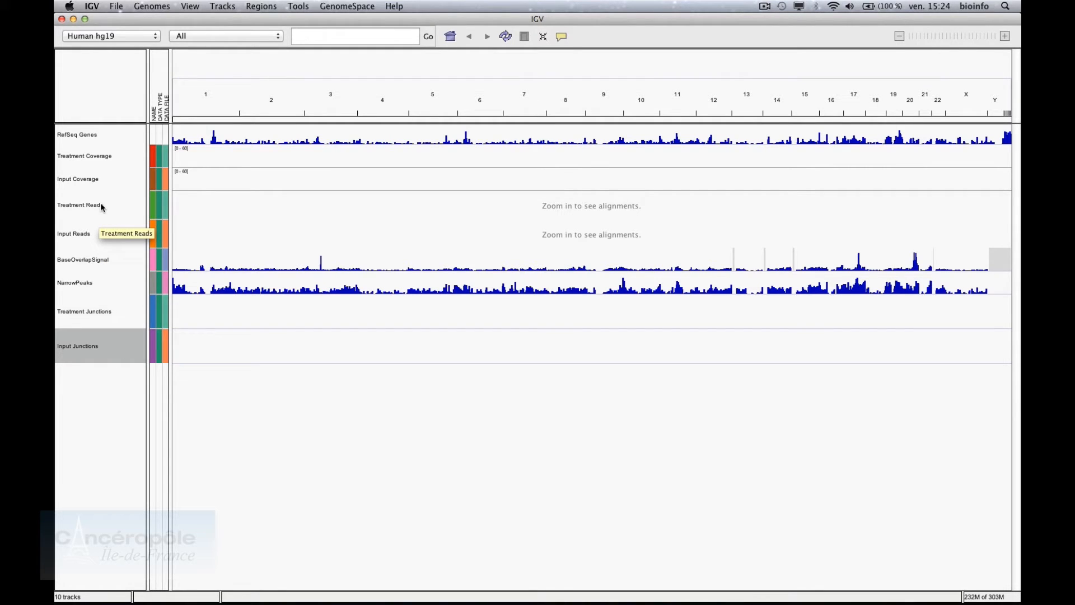
click(99, 156)
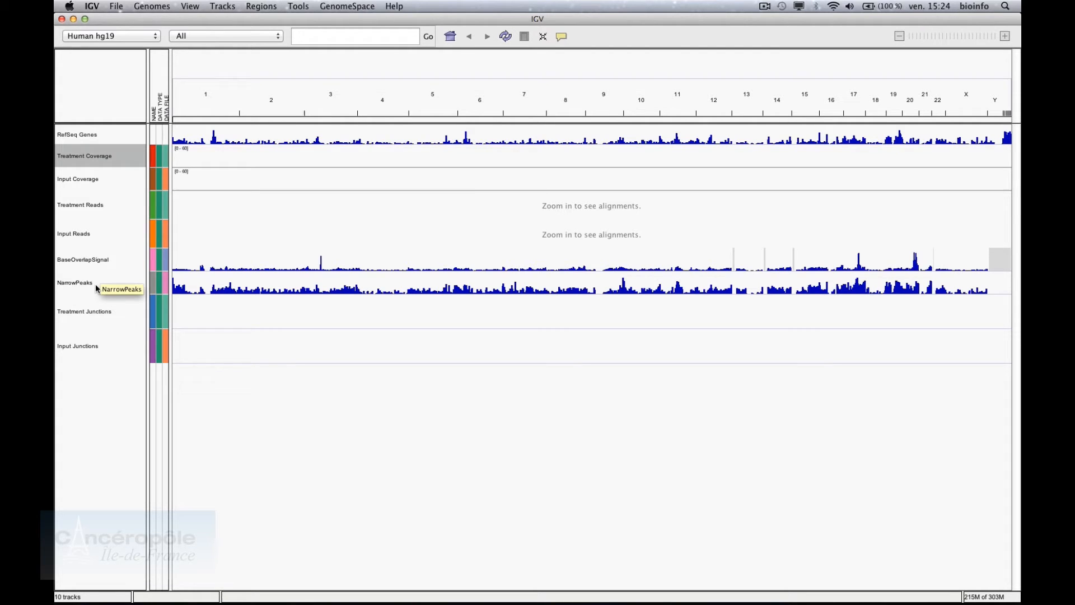
Switch BaseOverlapSignal to a heatmap, then to a line plot
right_click(94, 258)
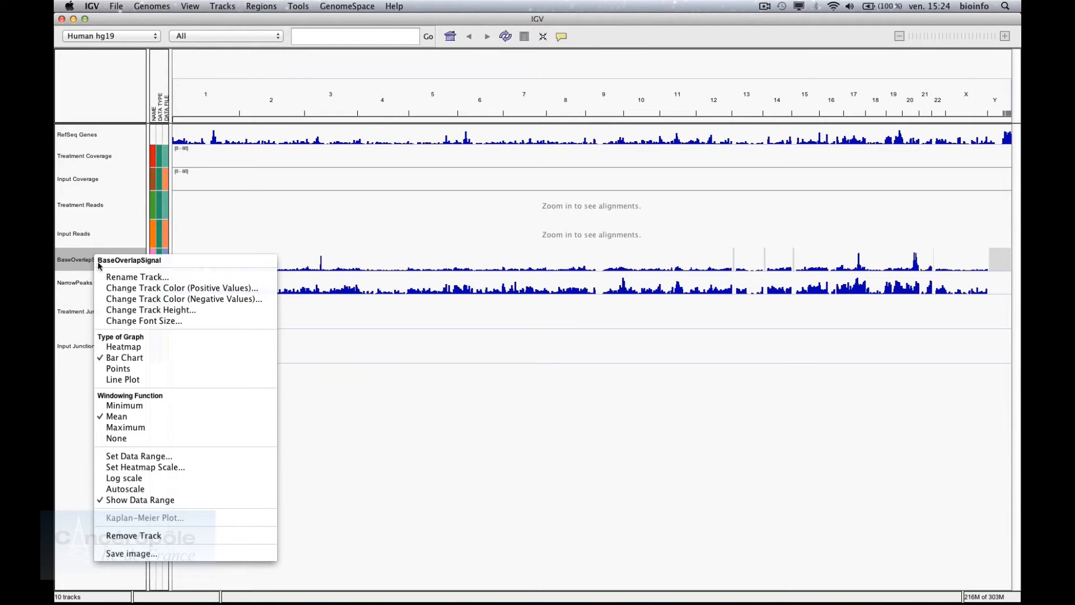
click(158, 345)
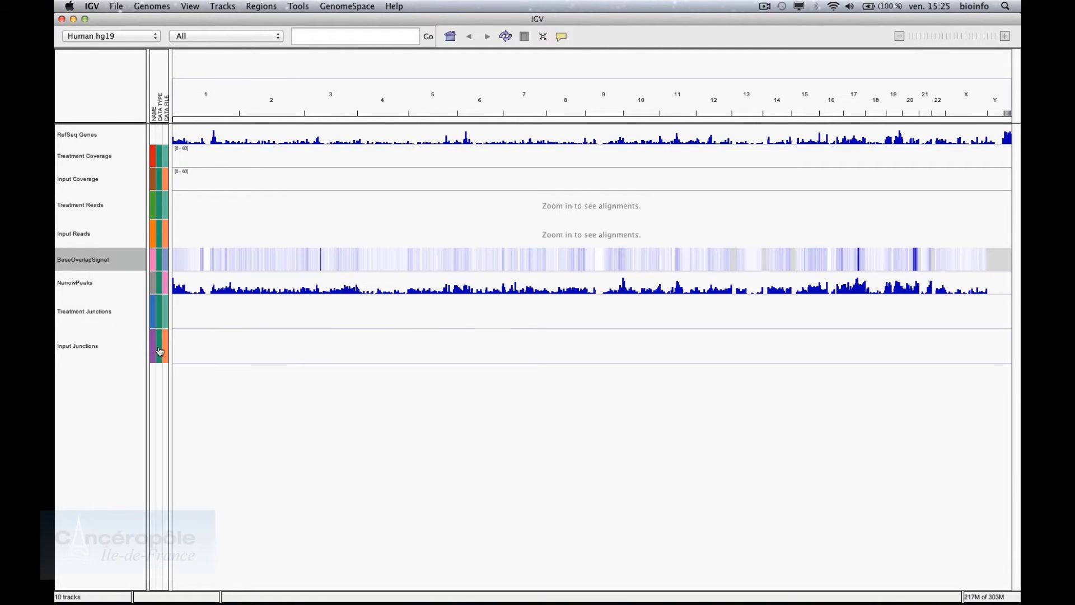
right_click(120, 258)
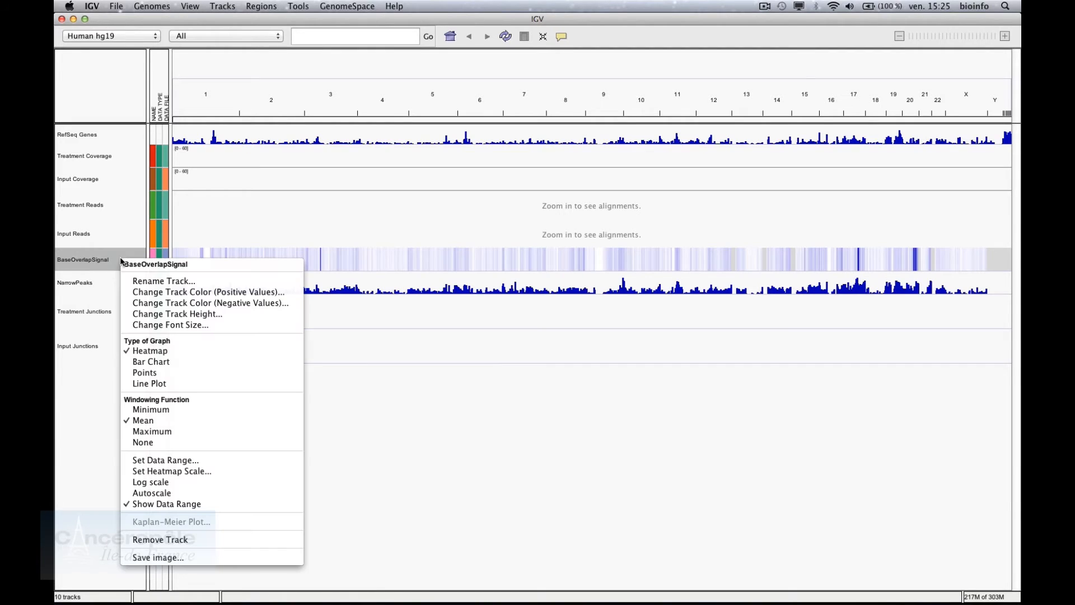
click(130, 384)
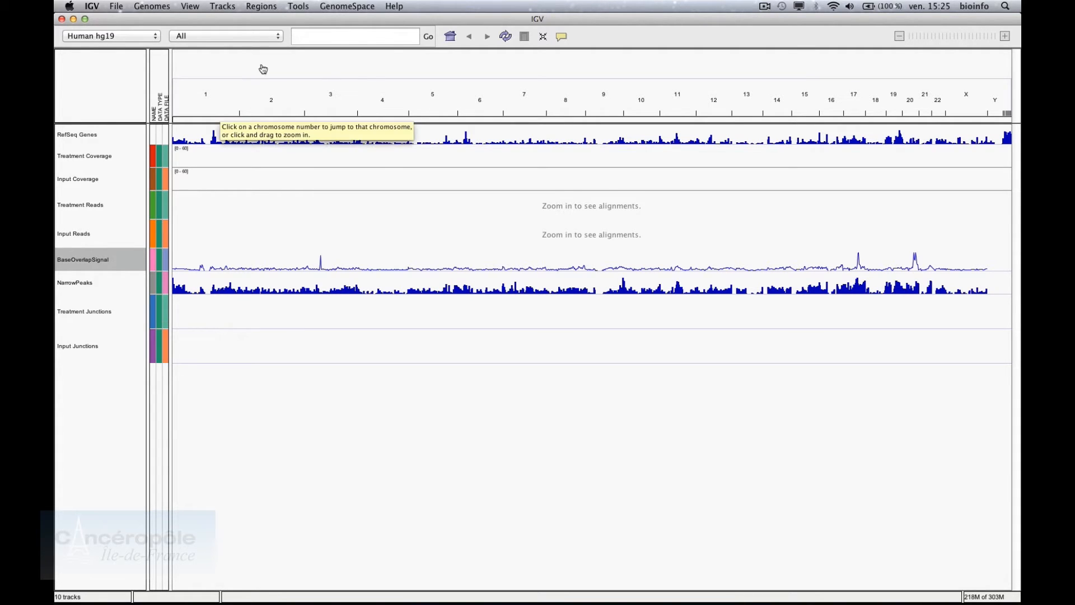
click(336, 37)
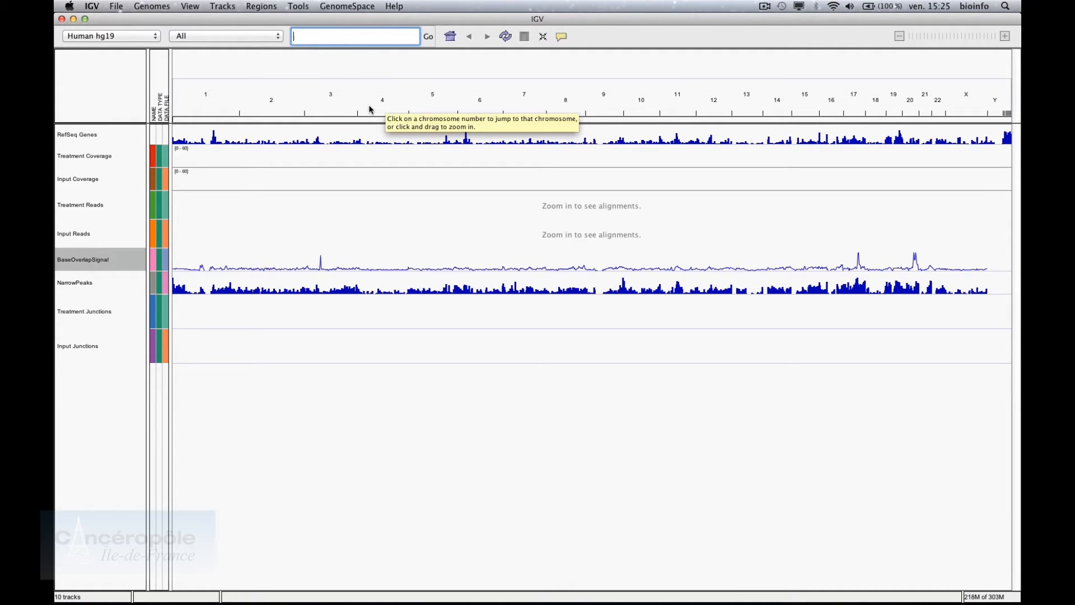
drag(423, 110, 455, 109)
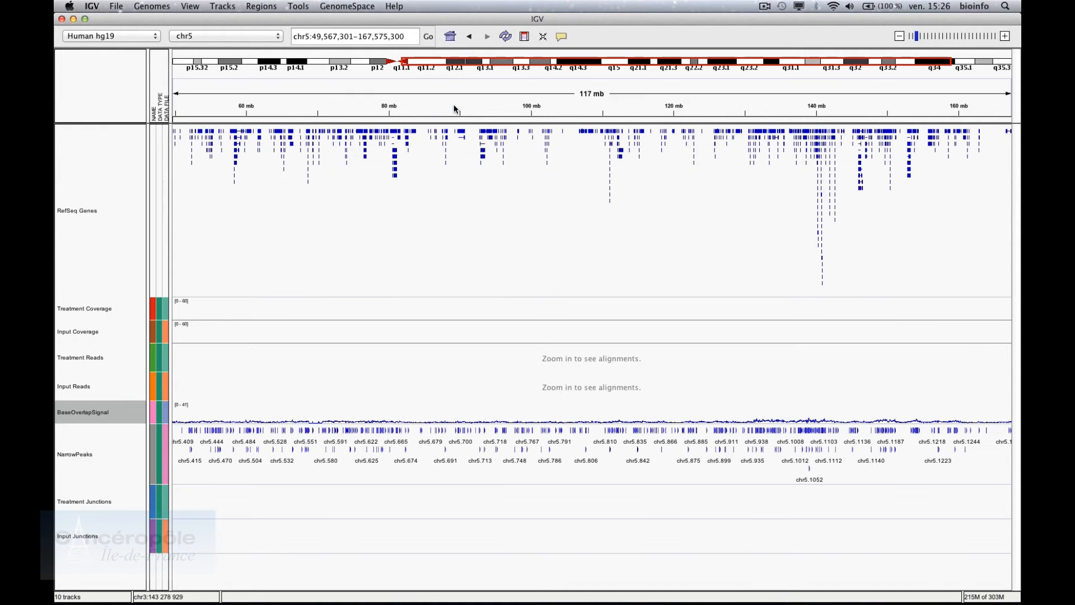
mouse_move(415, 134)
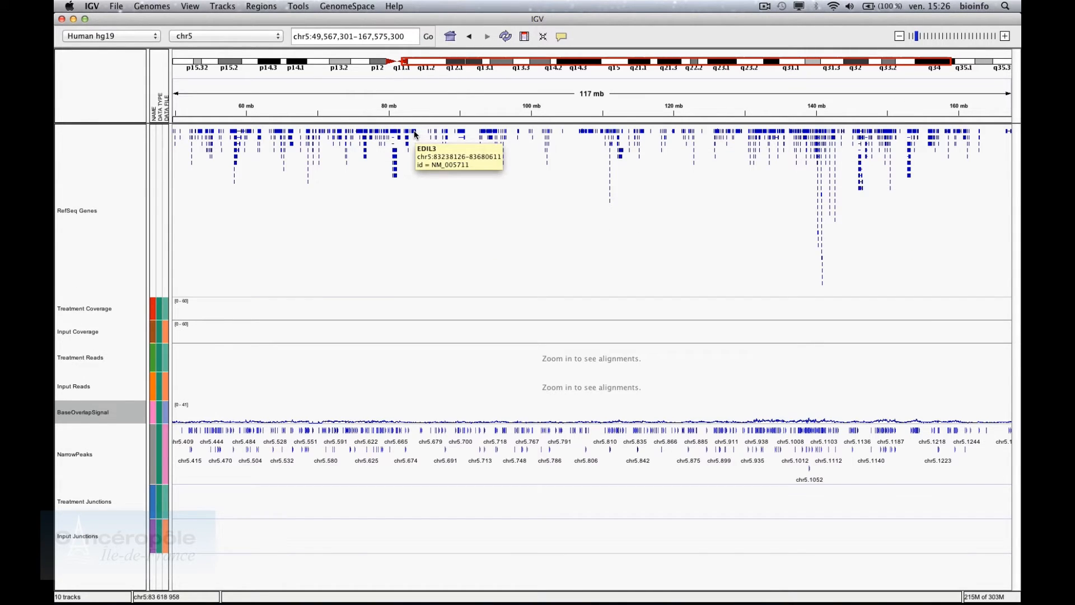
mouse_move(369, 139)
mouse_move(279, 133)
mouse_move(235, 140)
mouse_move(203, 133)
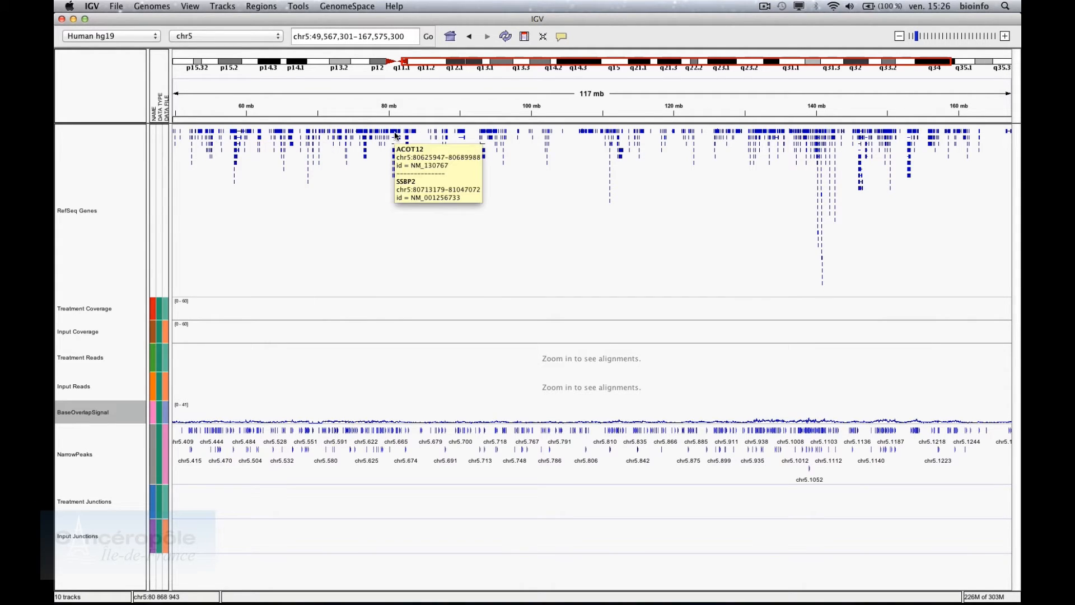
mouse_move(462, 139)
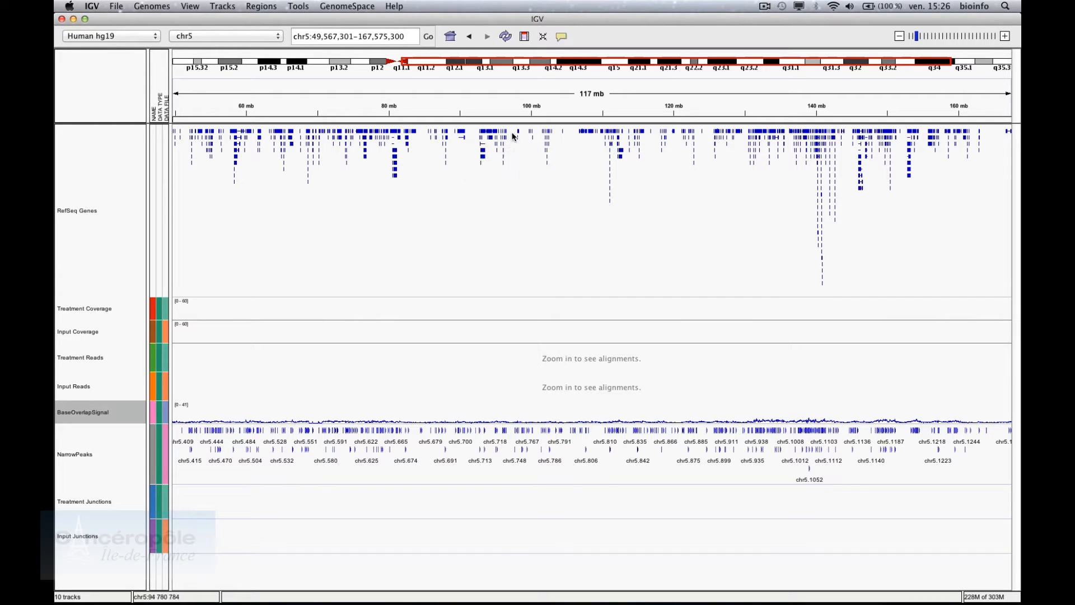
mouse_move(634, 138)
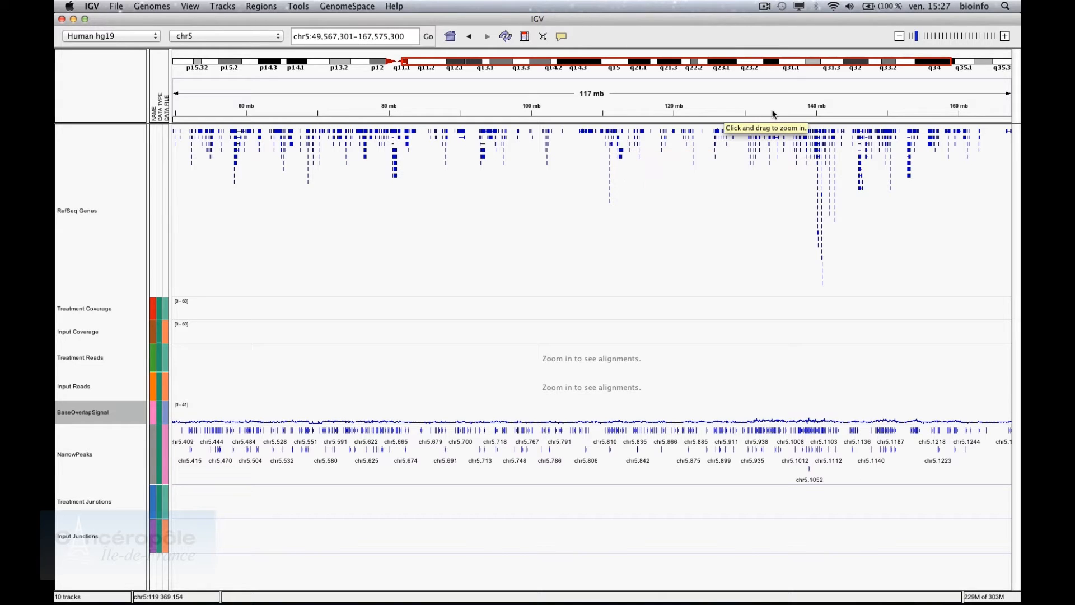
Zoom chromosome 5 from about 11 mb to about 367 kb, selecting the NarrowPeaks track
click(1007, 36)
click(1006, 37)
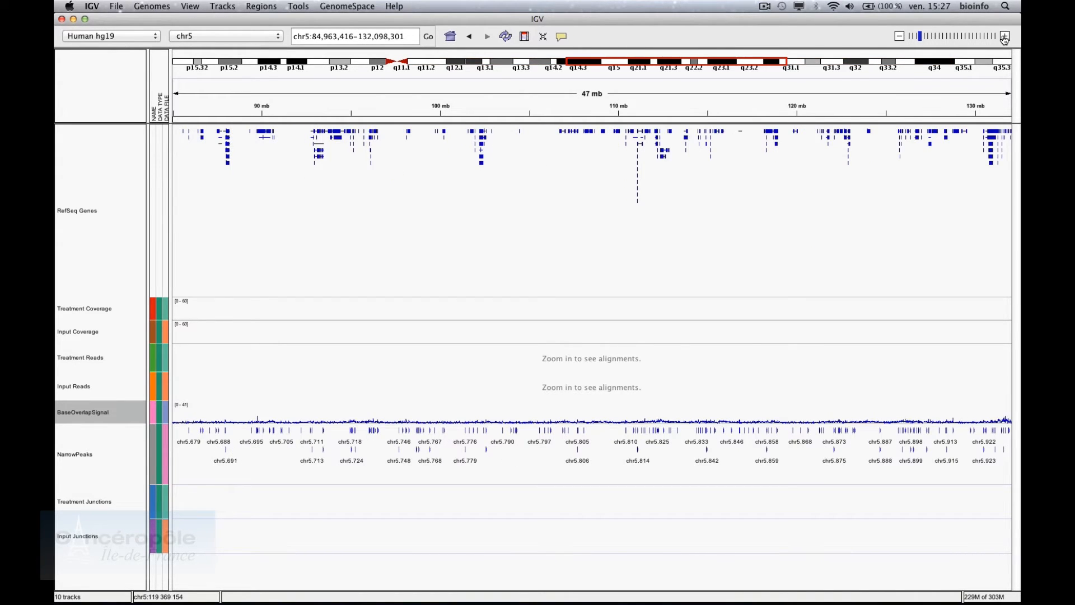
click(1005, 37)
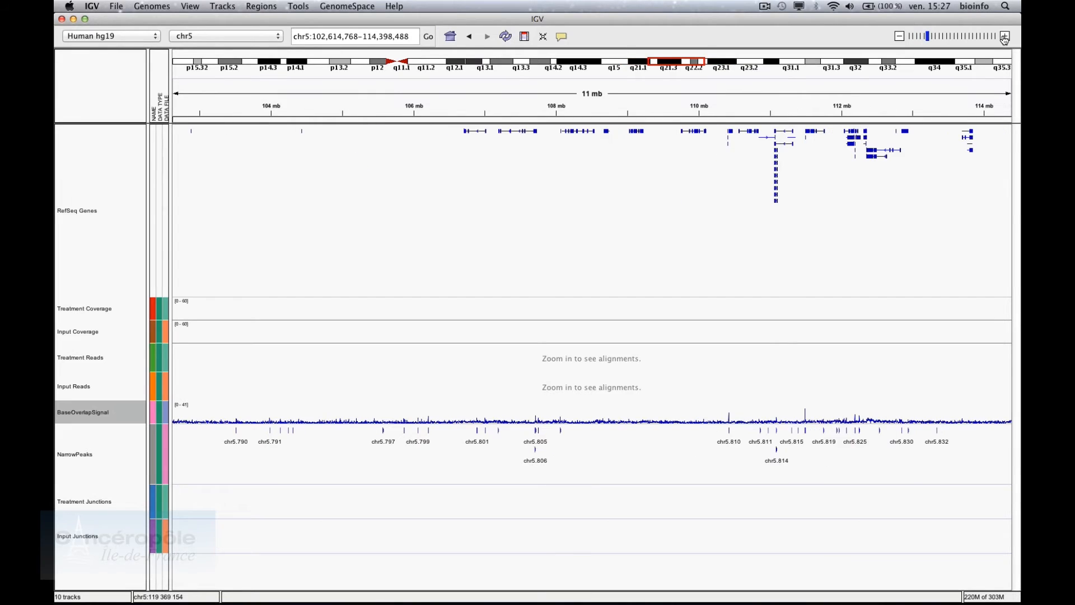
click(1005, 37)
click(1004, 37)
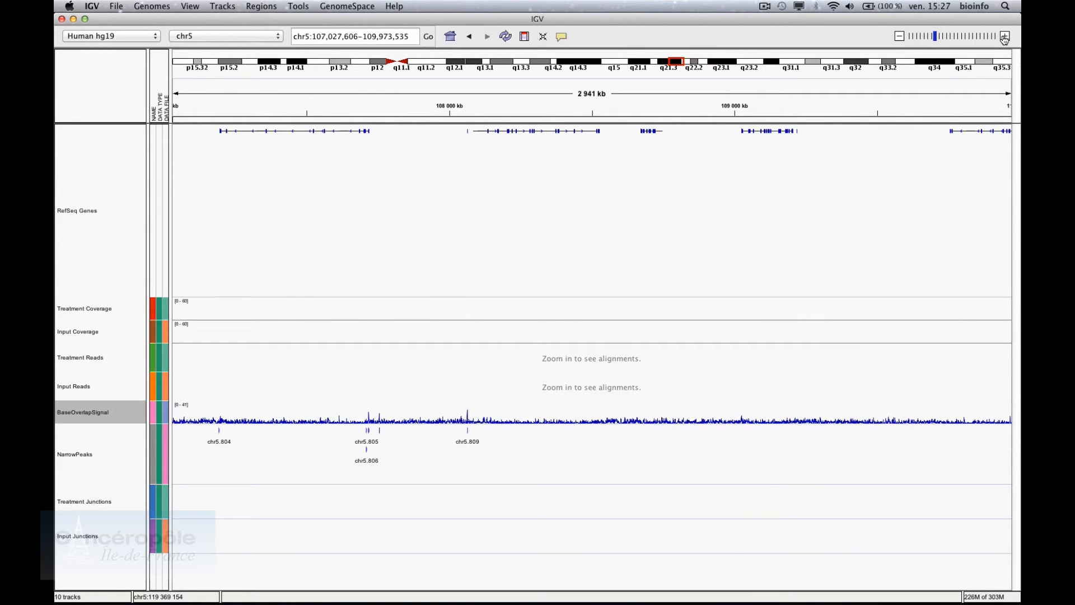
mouse_move(353, 134)
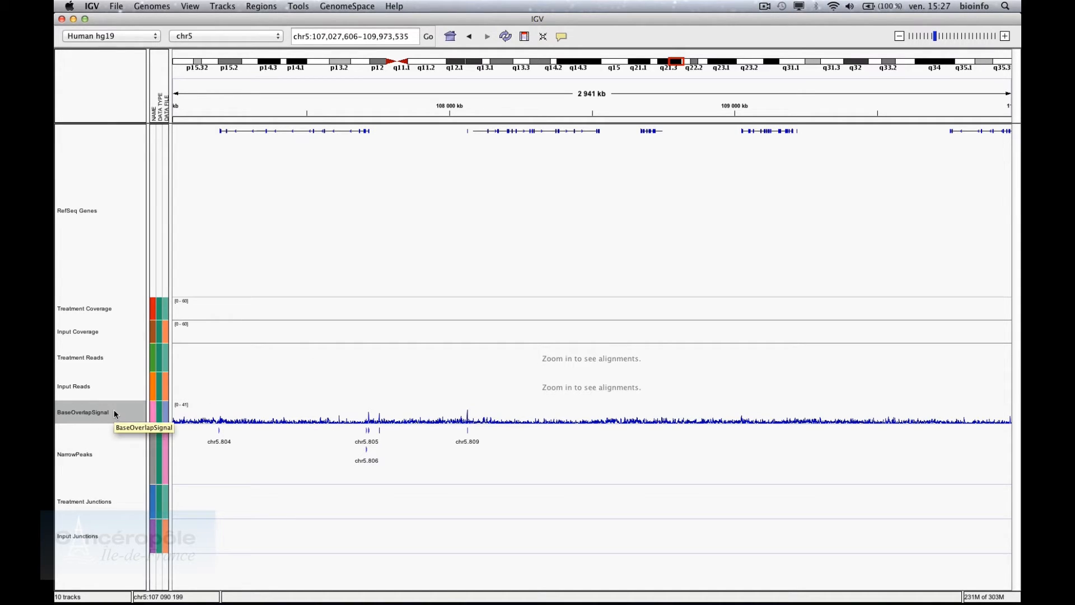
click(108, 452)
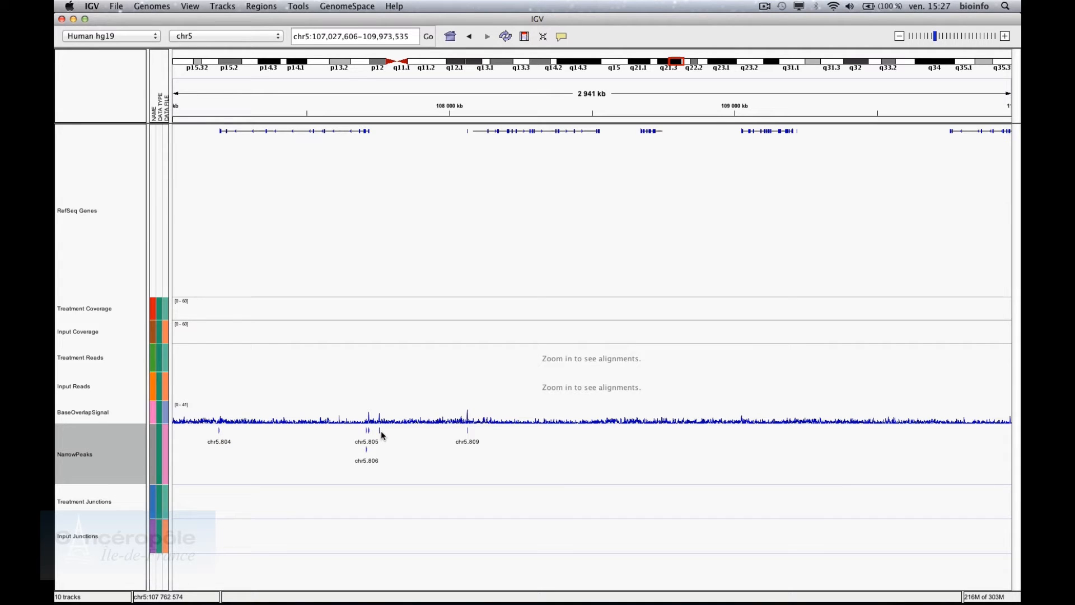
click(1005, 36)
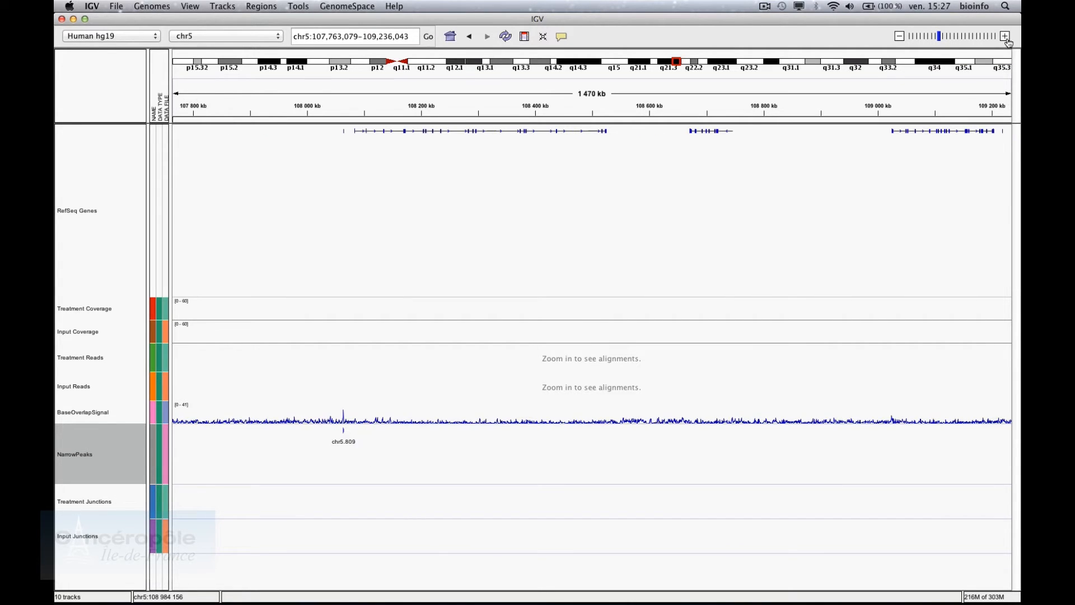
click(1005, 37)
click(1005, 37)
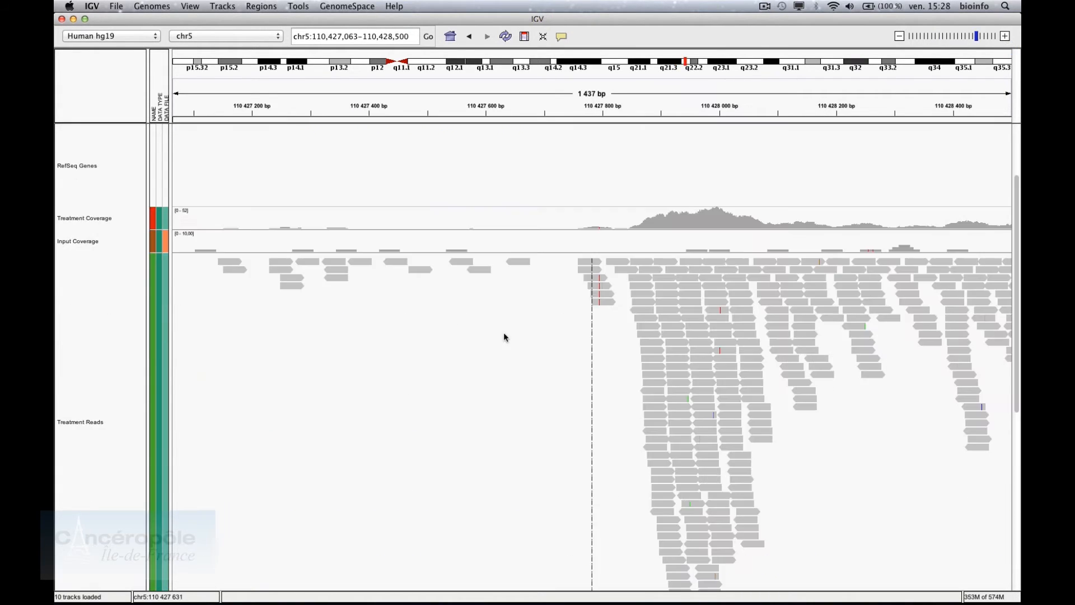
Set popups to Show Details on Click, then view and close a read's details
click(586, 263)
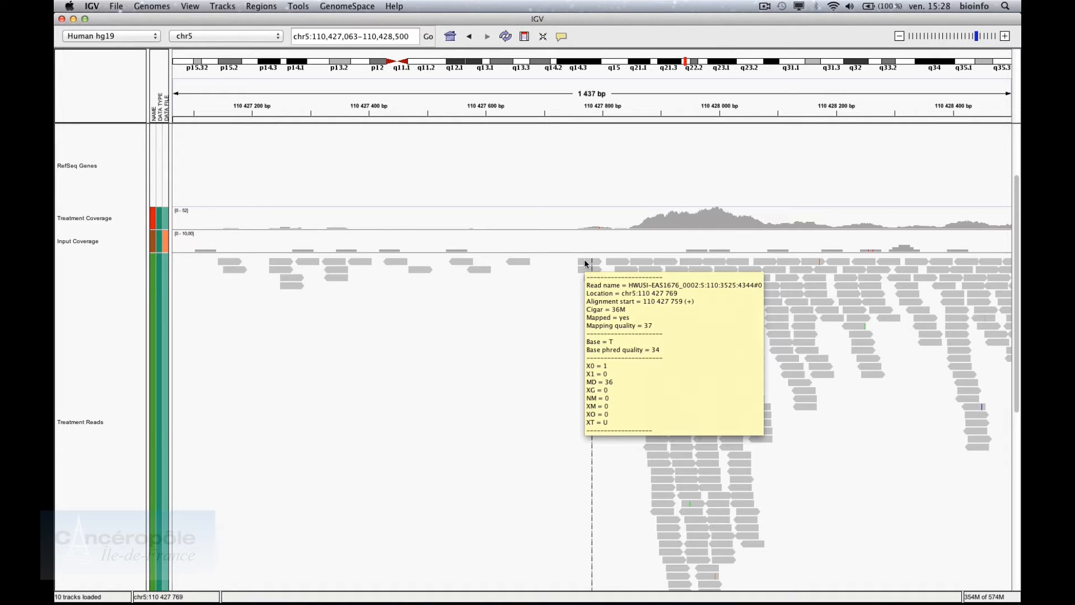
click(561, 42)
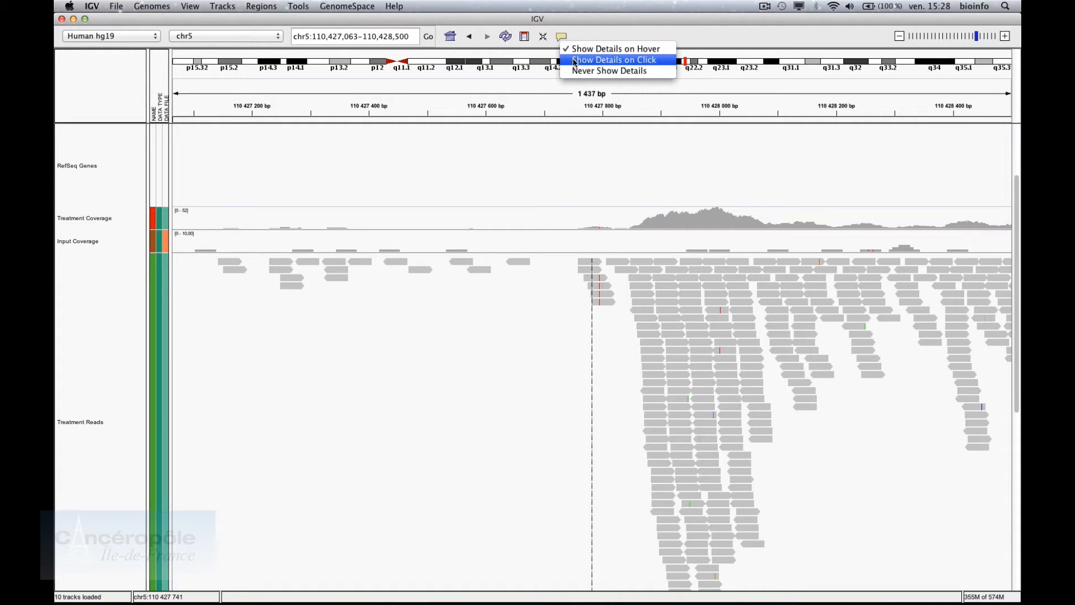
click(575, 60)
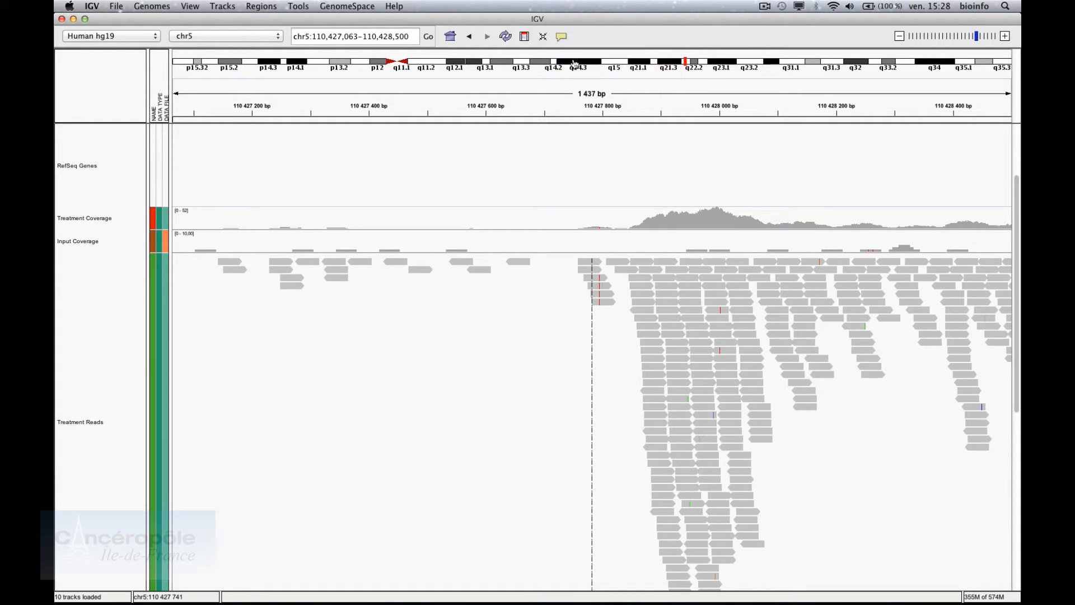
click(583, 268)
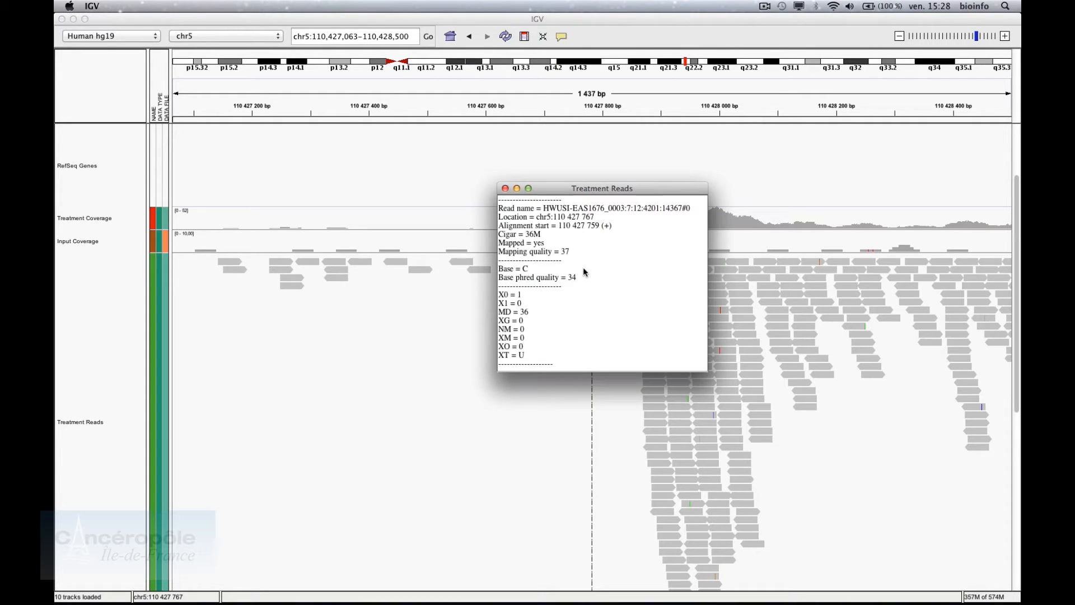
click(504, 188)
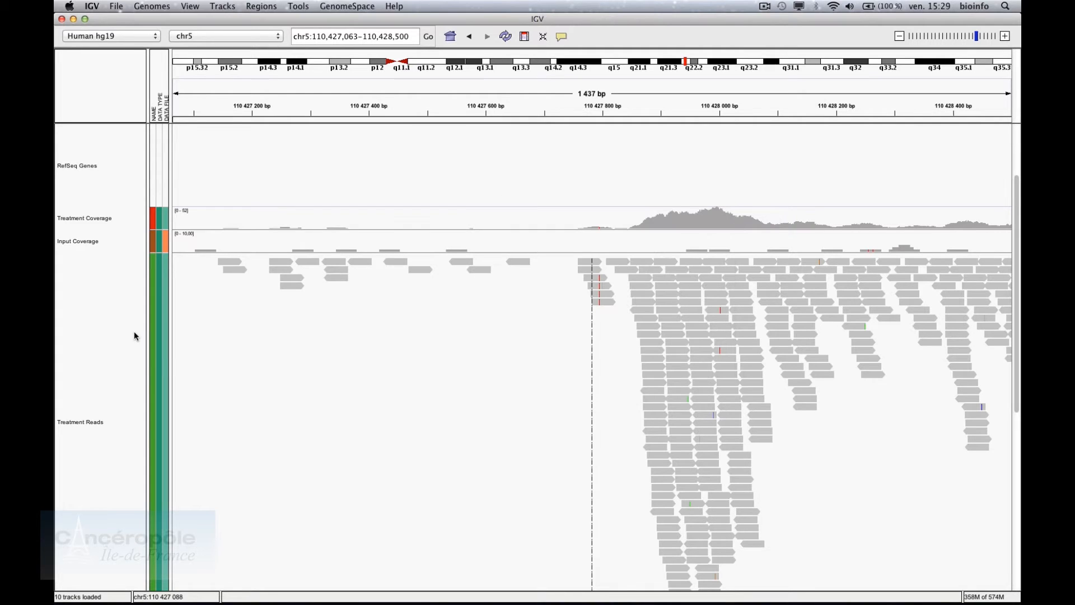
Color the Treatment Reads alignments by read strand
click(133, 330)
right_click(135, 335)
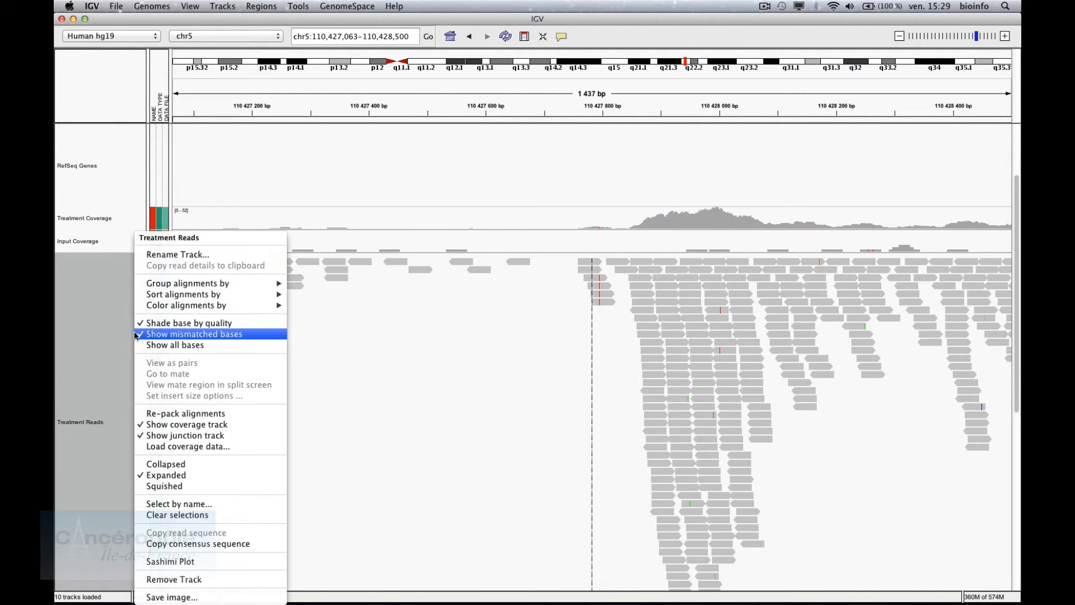
mouse_move(188, 289)
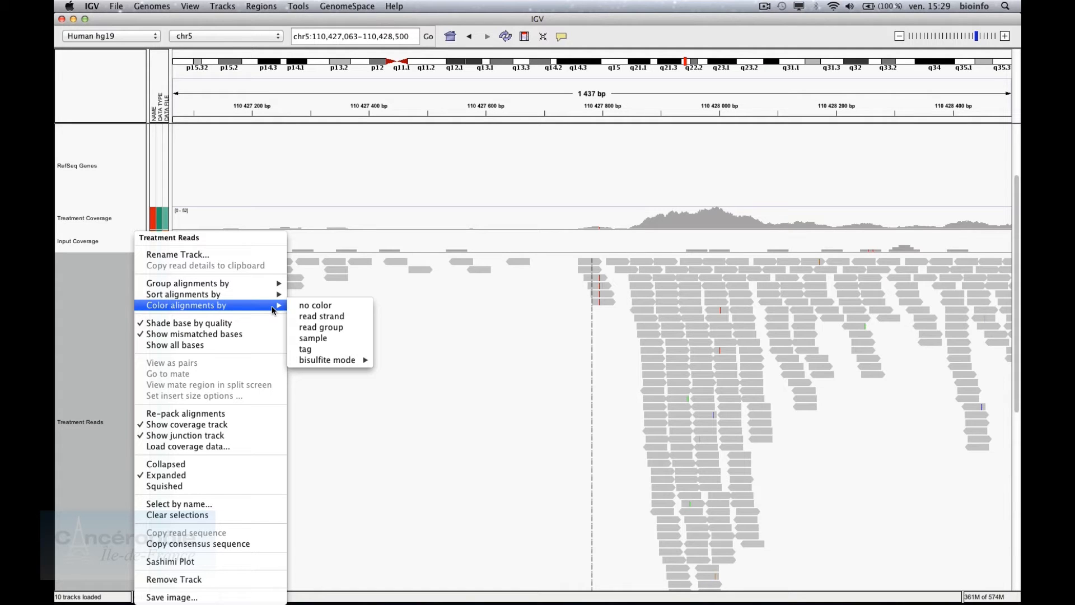
click(326, 316)
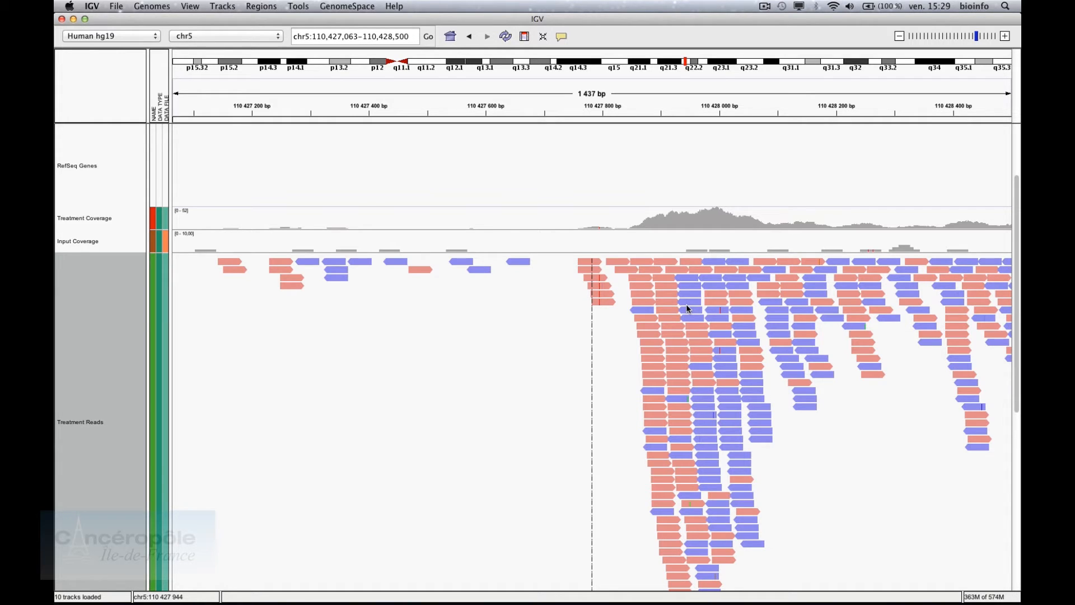
Jump from the NarrowPeaks peak chr5.810 to peak chr5.811, then back to the previous peak
scroll(687, 304, down, 10)
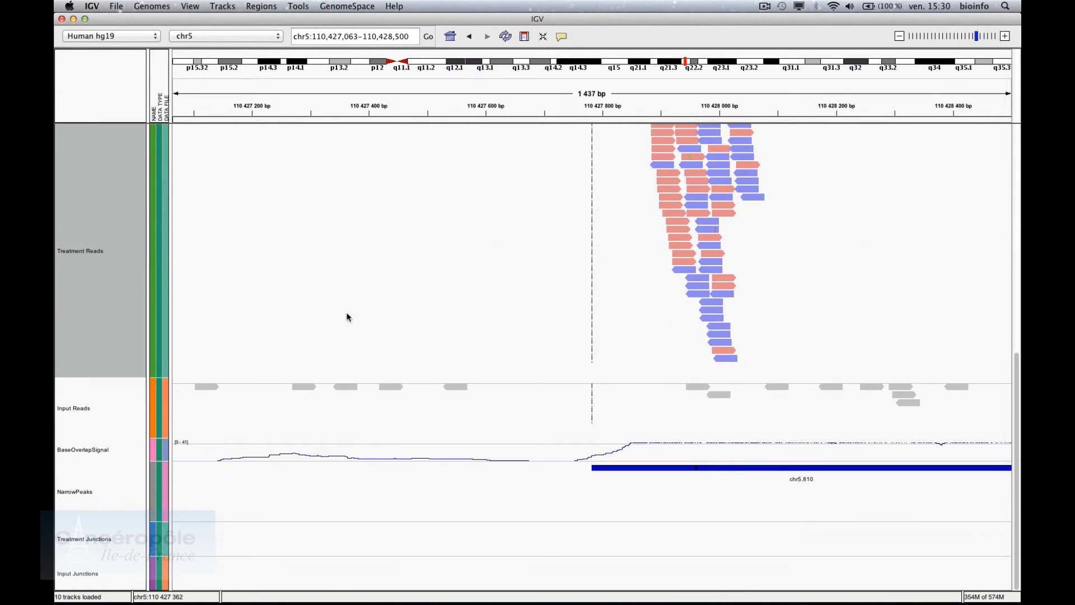
click(94, 490)
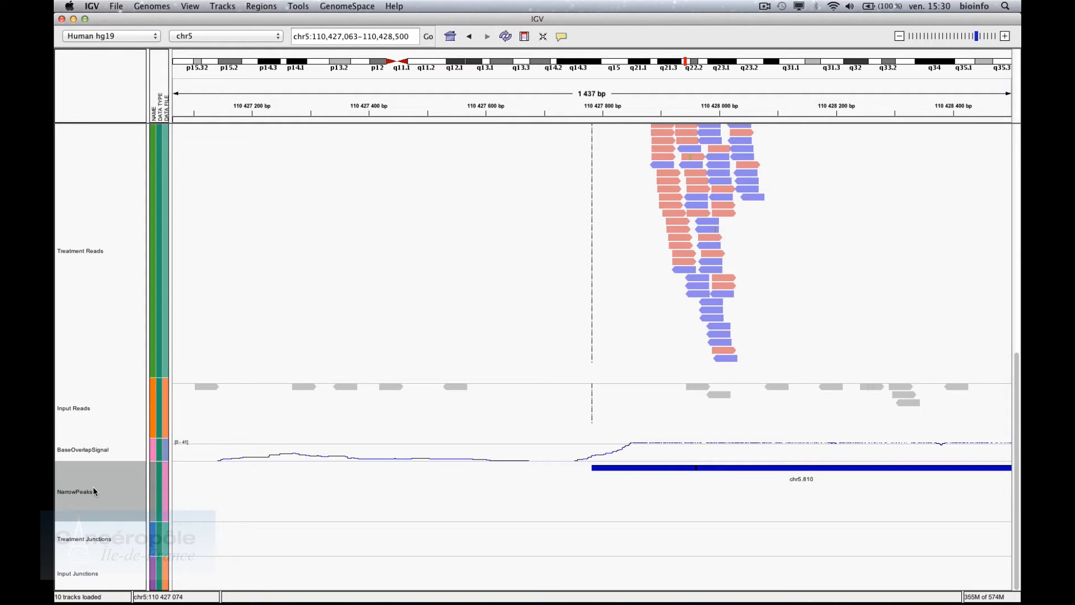
key(ctrl+f)
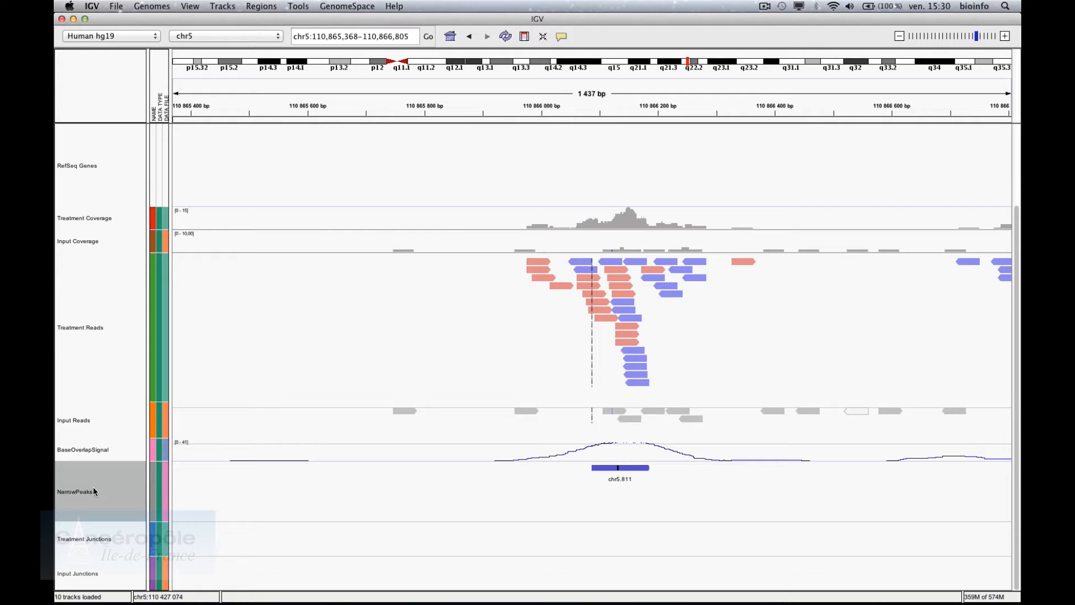
key(ctrl+b)
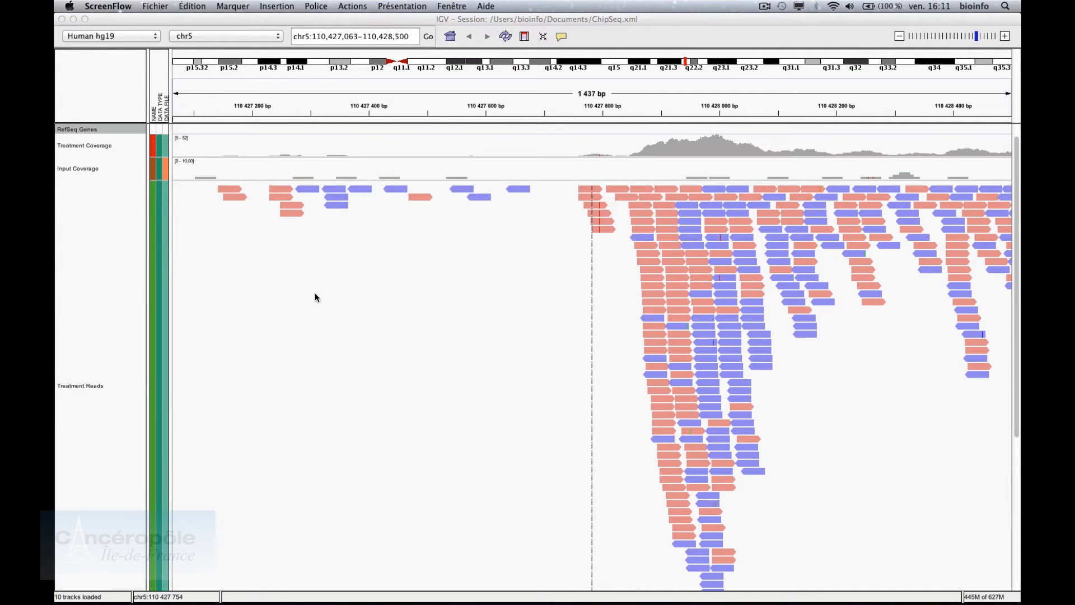
Bring the ChipSeq.xml IGV window forward and read base counts on the Input and Treatment Coverage tracks
click(314, 293)
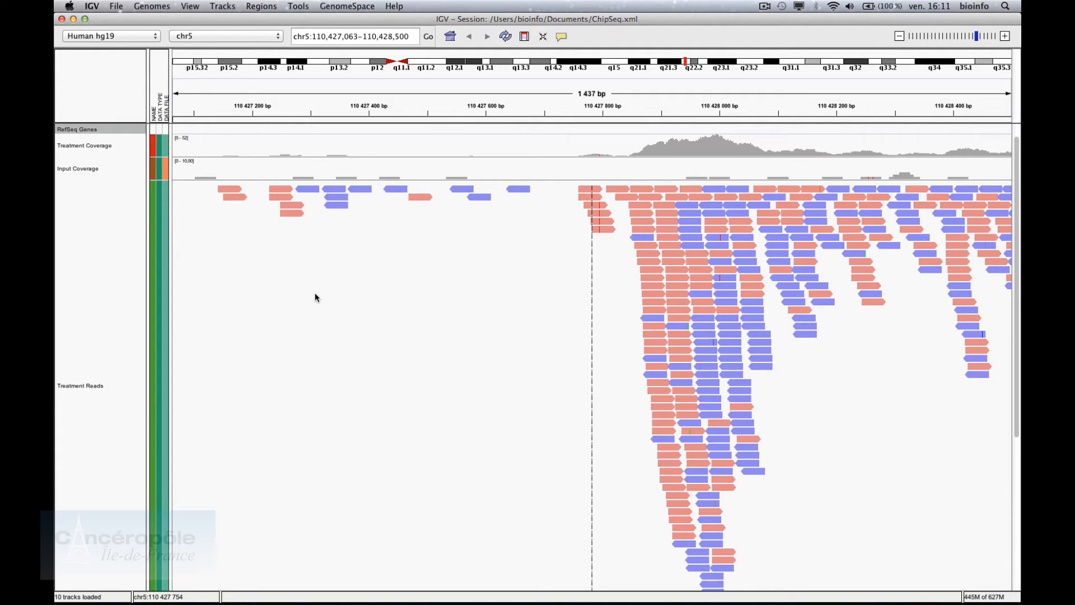
mouse_move(603, 168)
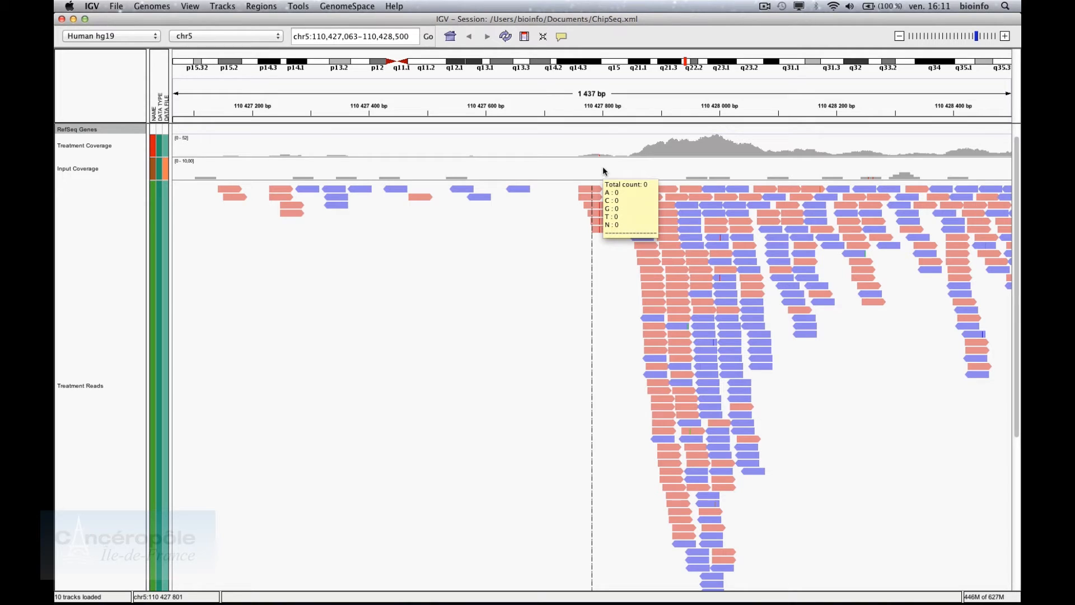
mouse_move(714, 172)
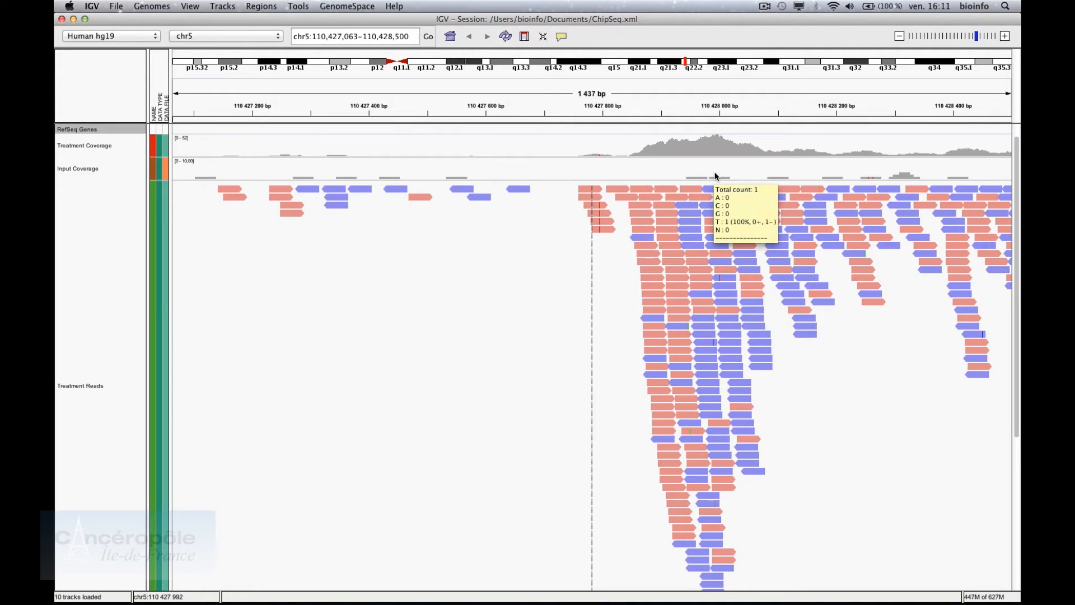
mouse_move(183, 175)
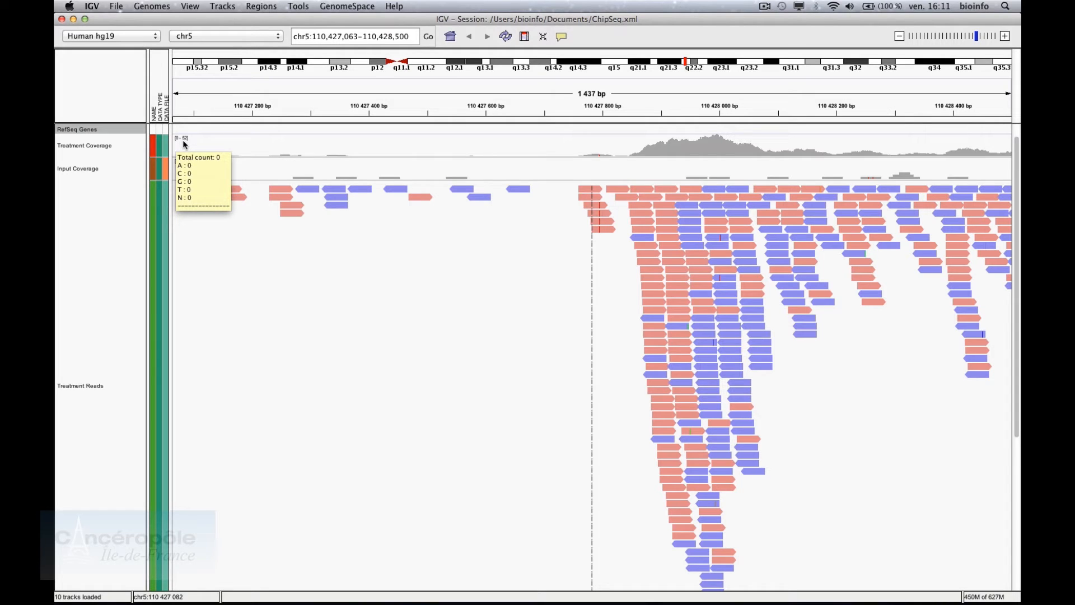
Change the Treatment Coverage track's data range maximum from 52.0 to 50
right_click(118, 146)
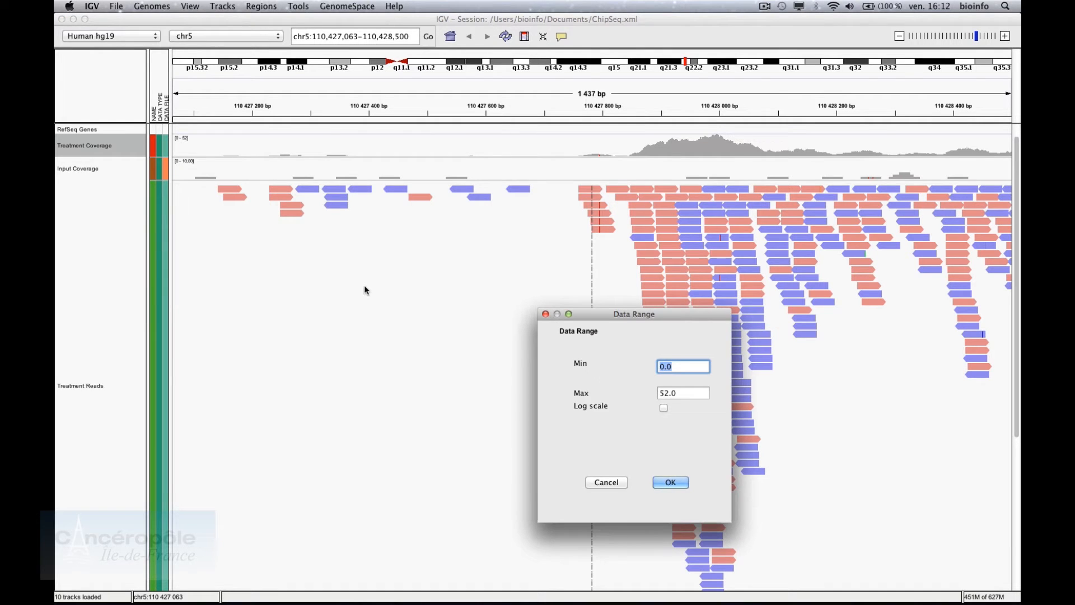
click(682, 398)
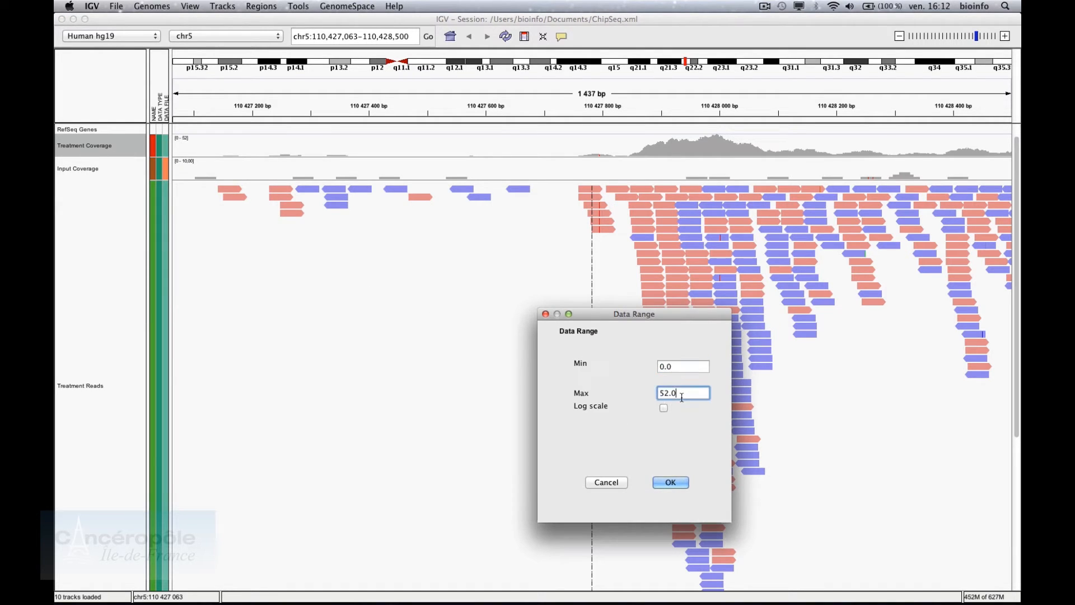
double_click(659, 396)
text(50)
click(675, 482)
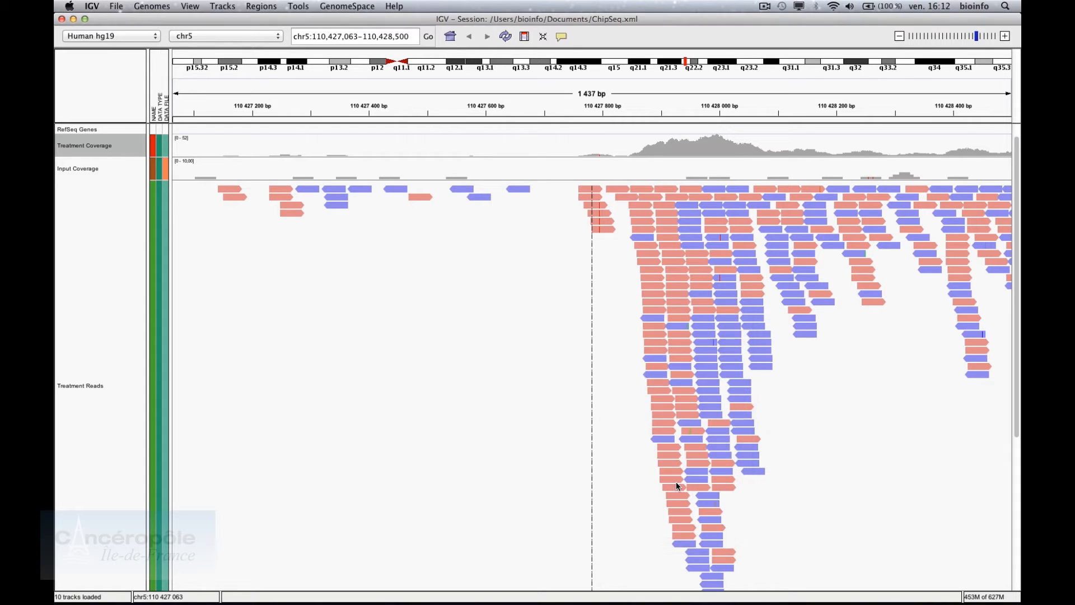
Give the Input Coverage track a fixed 0–50 data range
click(131, 168)
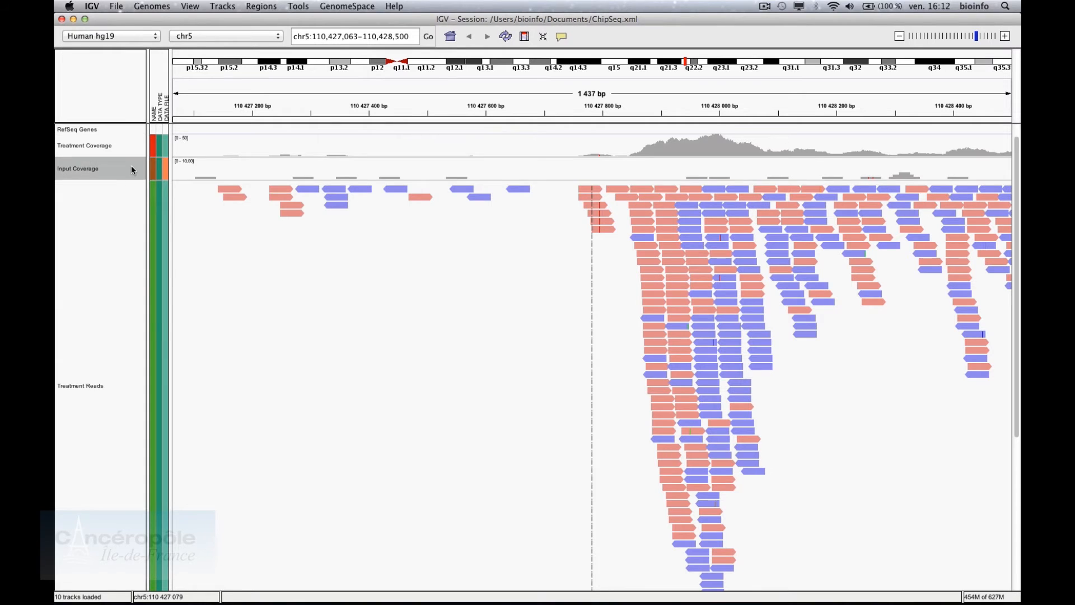
right_click(131, 167)
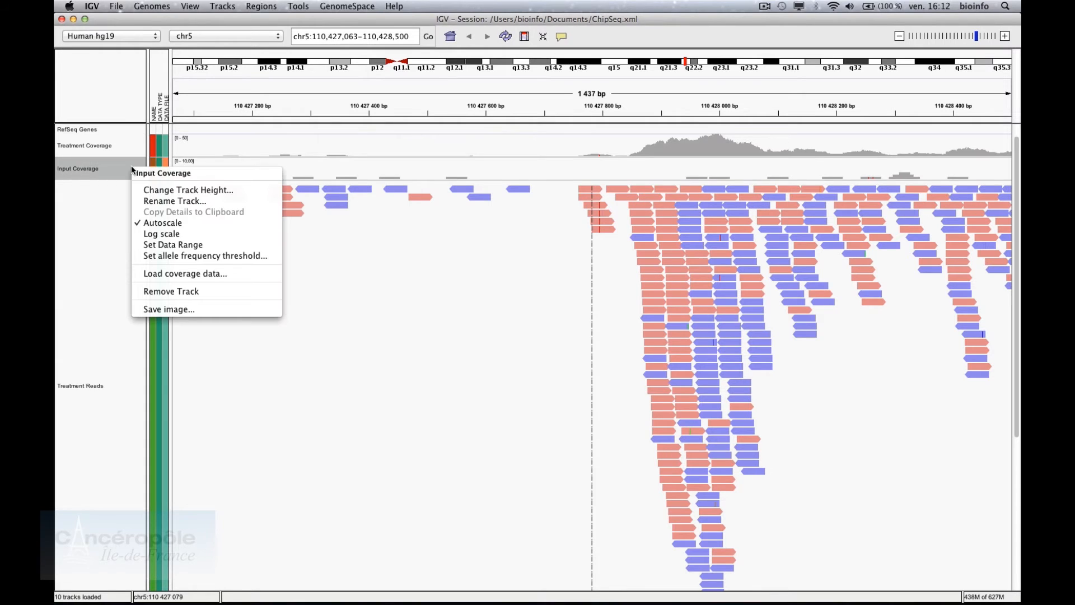
click(155, 245)
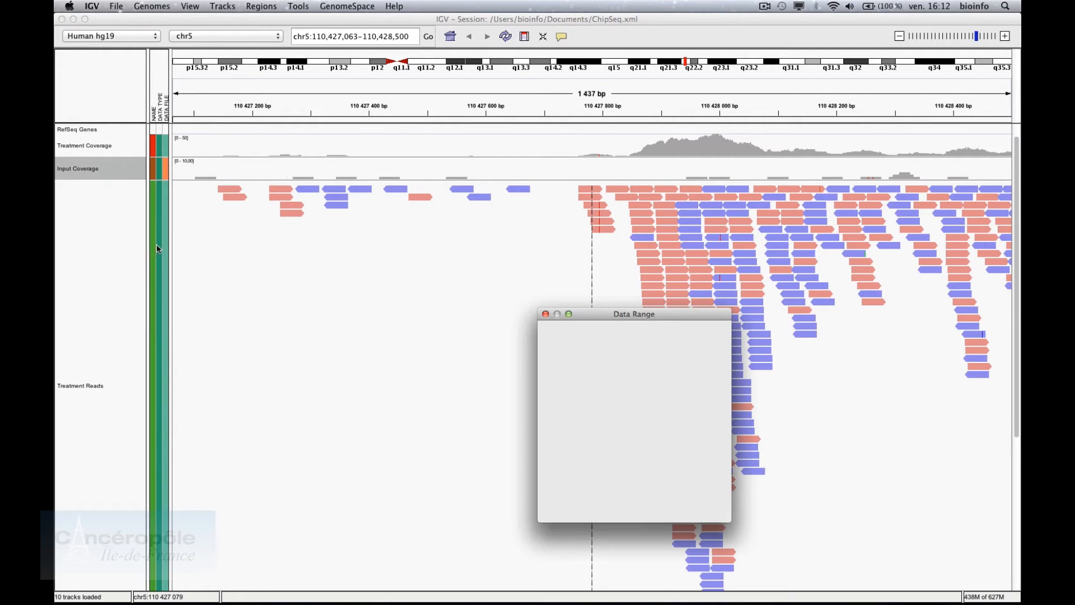
key(Tab)
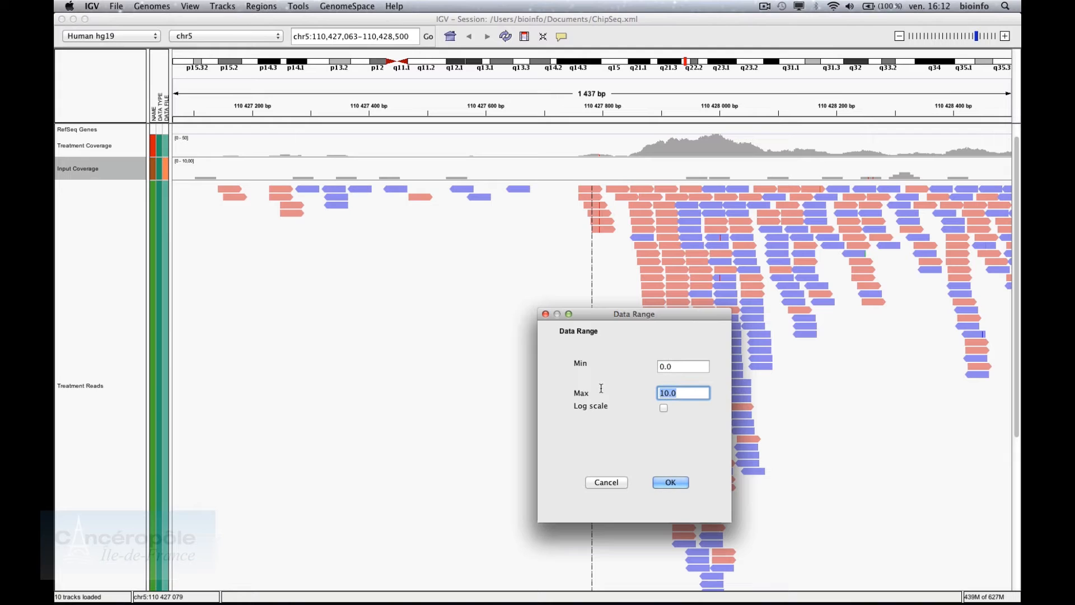
text(50)
click(676, 485)
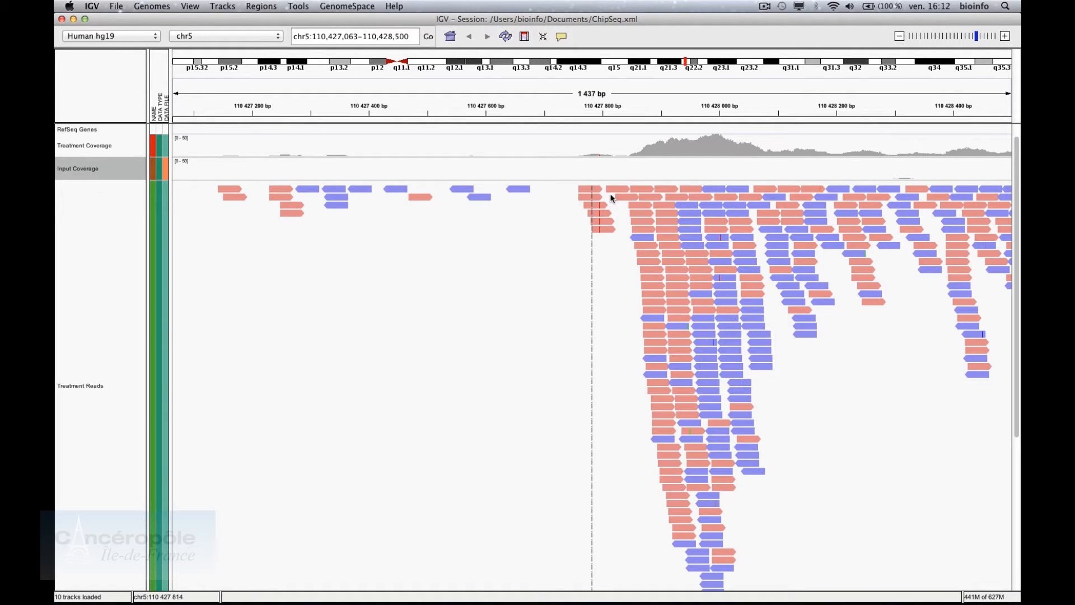
mouse_move(656, 170)
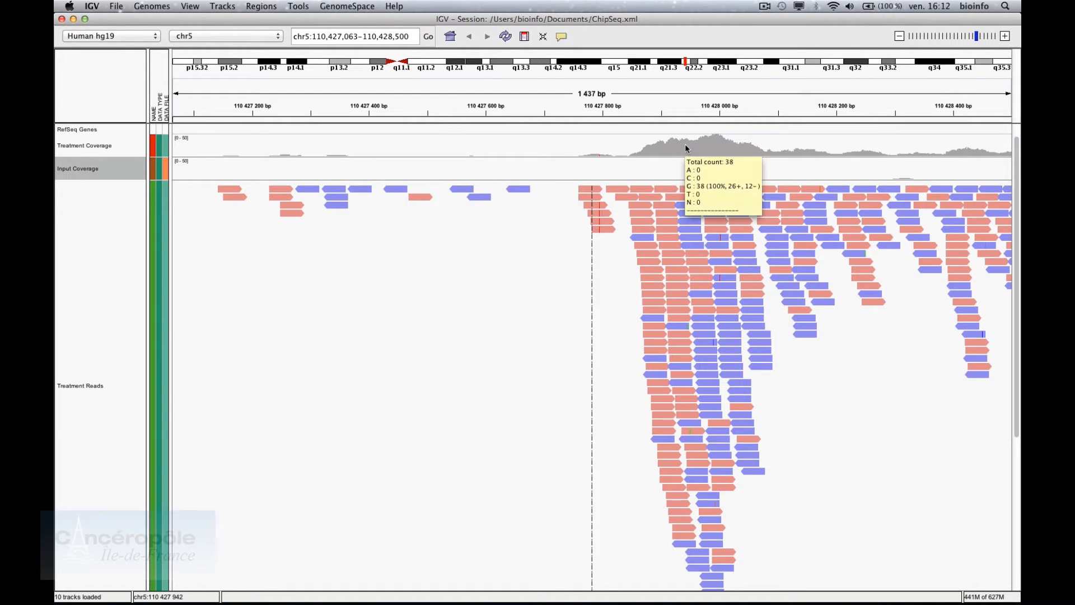
mouse_move(724, 146)
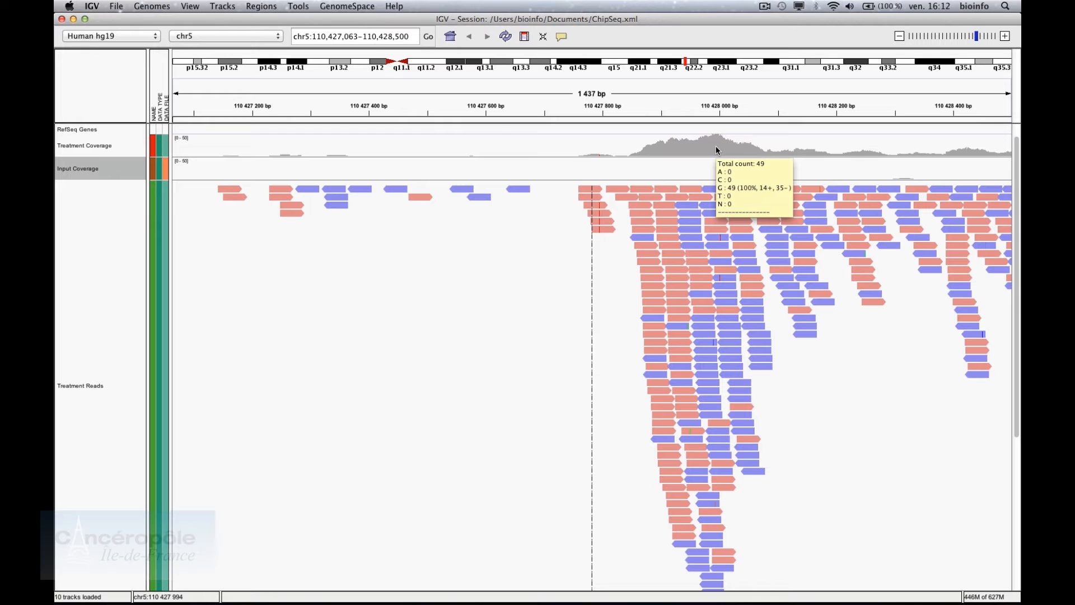
mouse_move(717, 174)
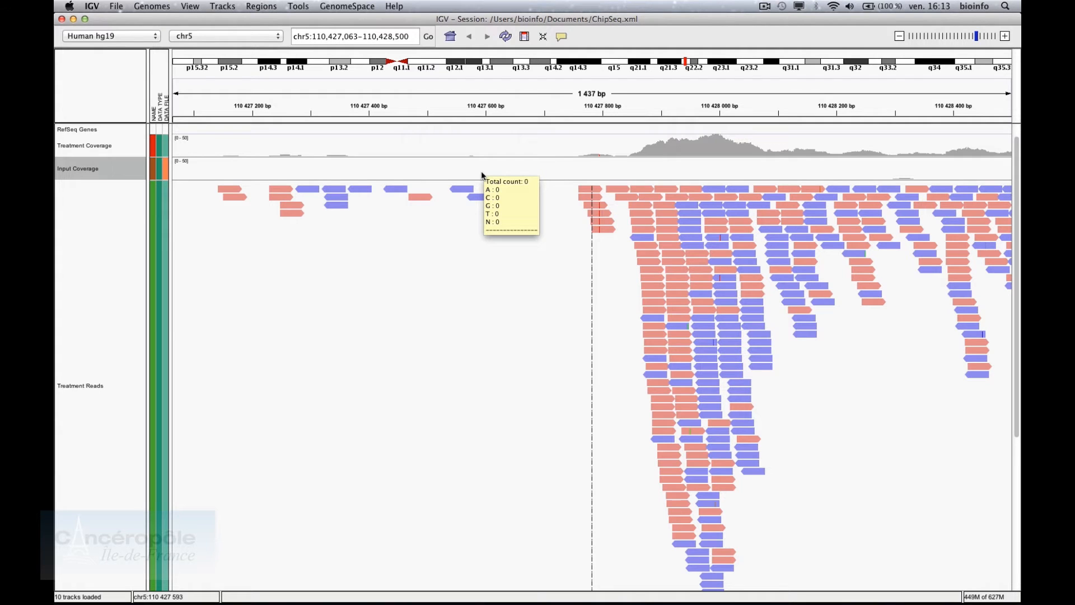
Save the session under the suggested name ChipSeq in the Documents folder
click(119, 6)
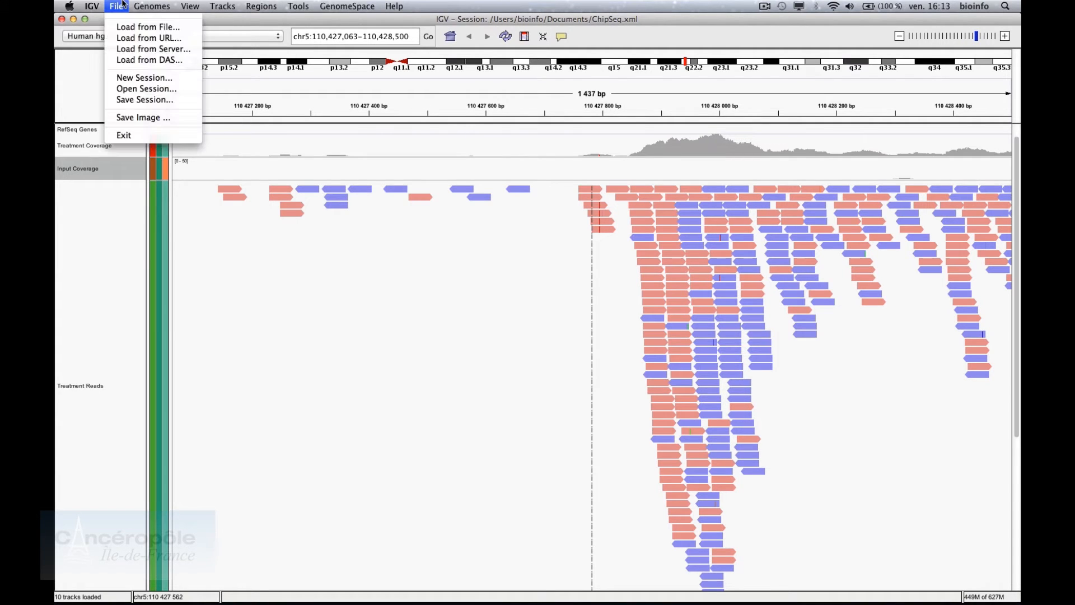
click(132, 100)
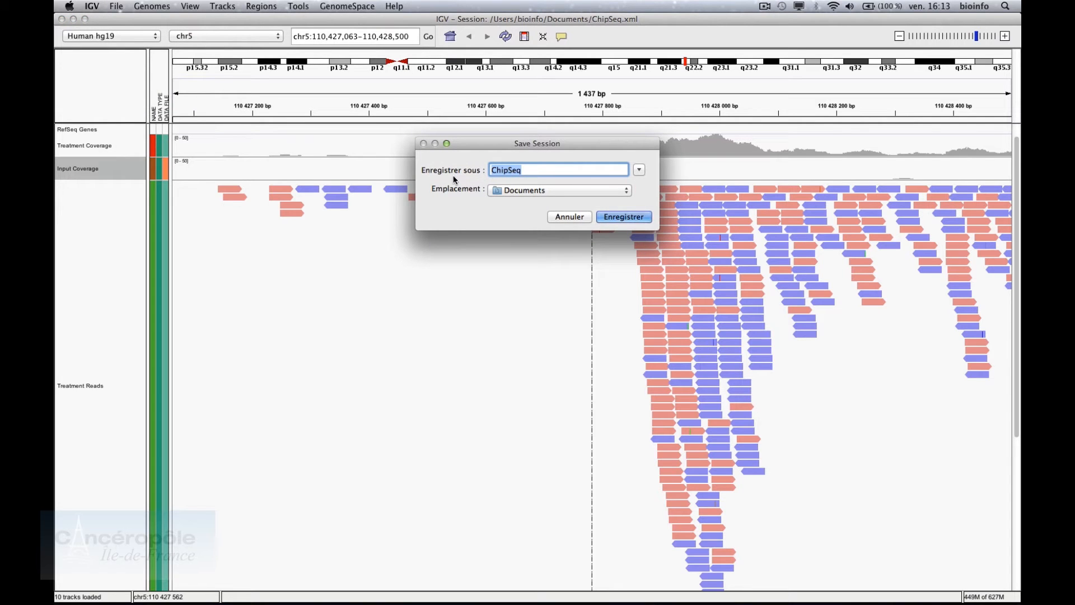
click(537, 173)
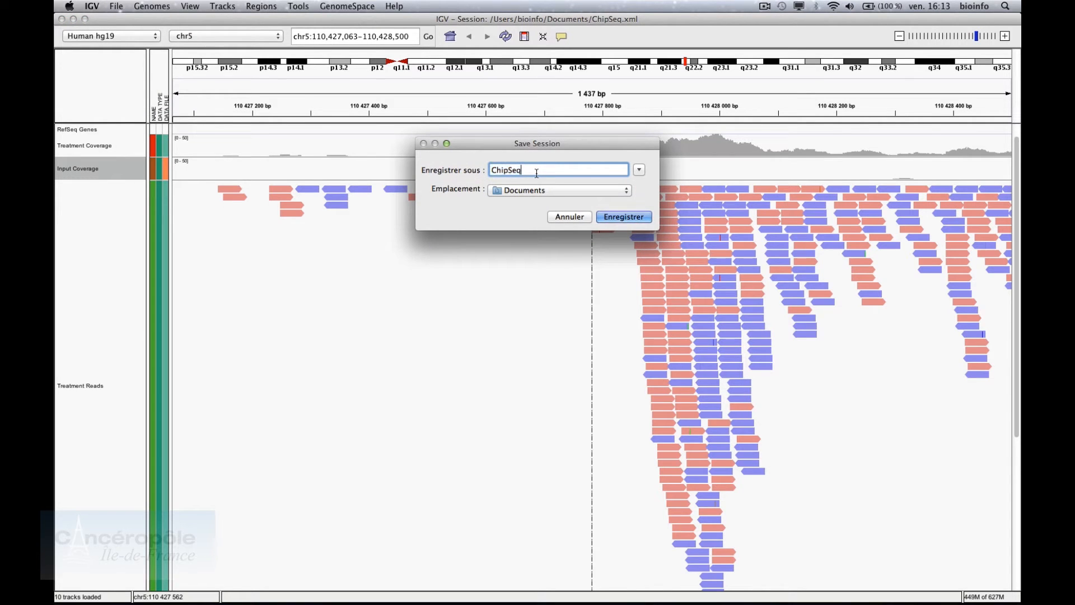
click(616, 218)
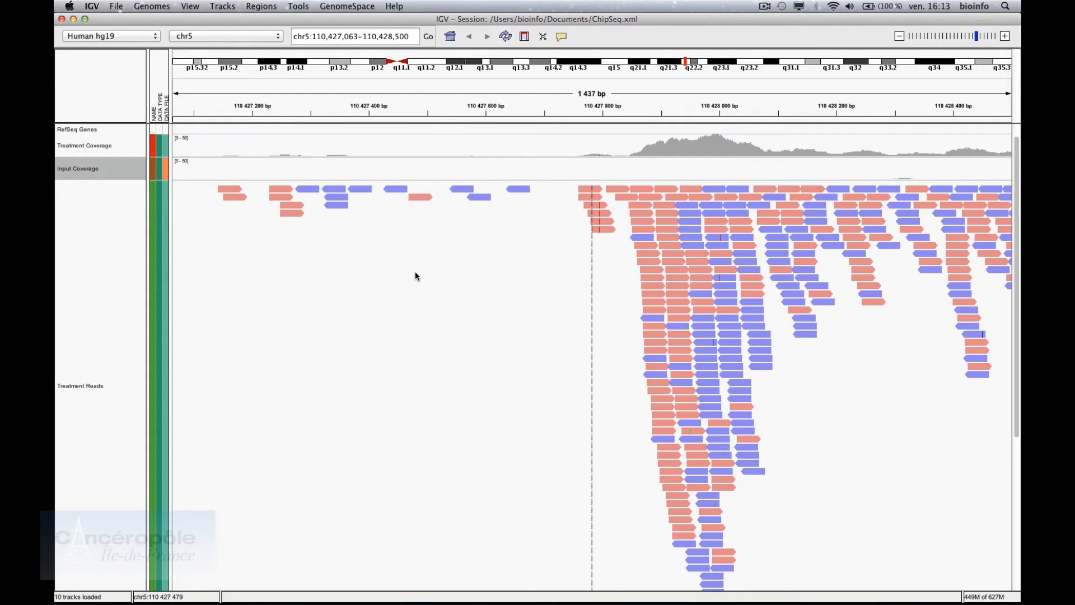
click(102, 307)
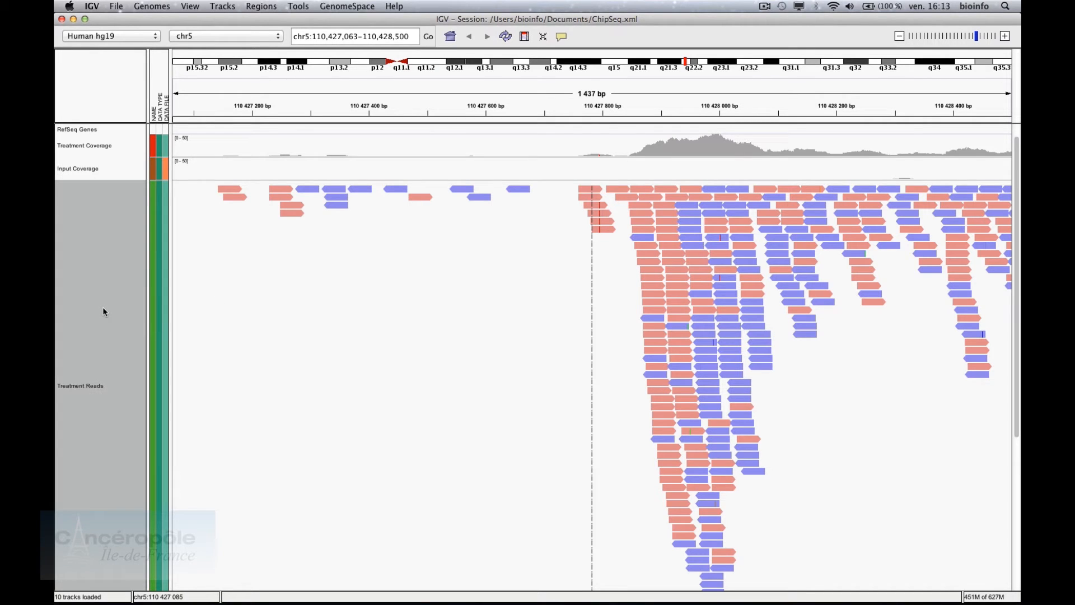
Remove the Treatment Reads track, confirming the removal with Oui
right_click(103, 307)
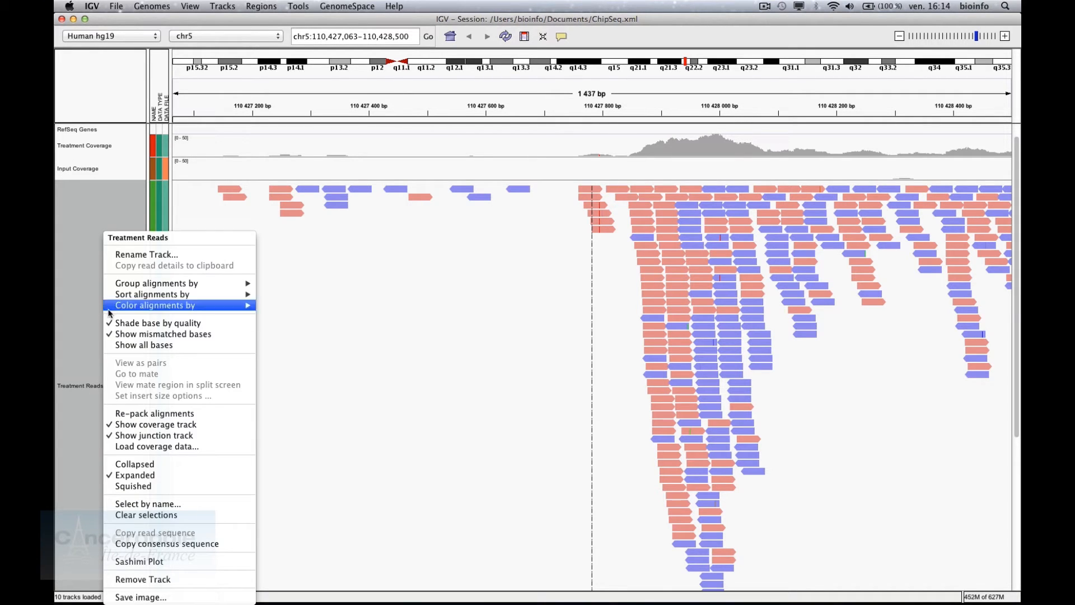
click(149, 579)
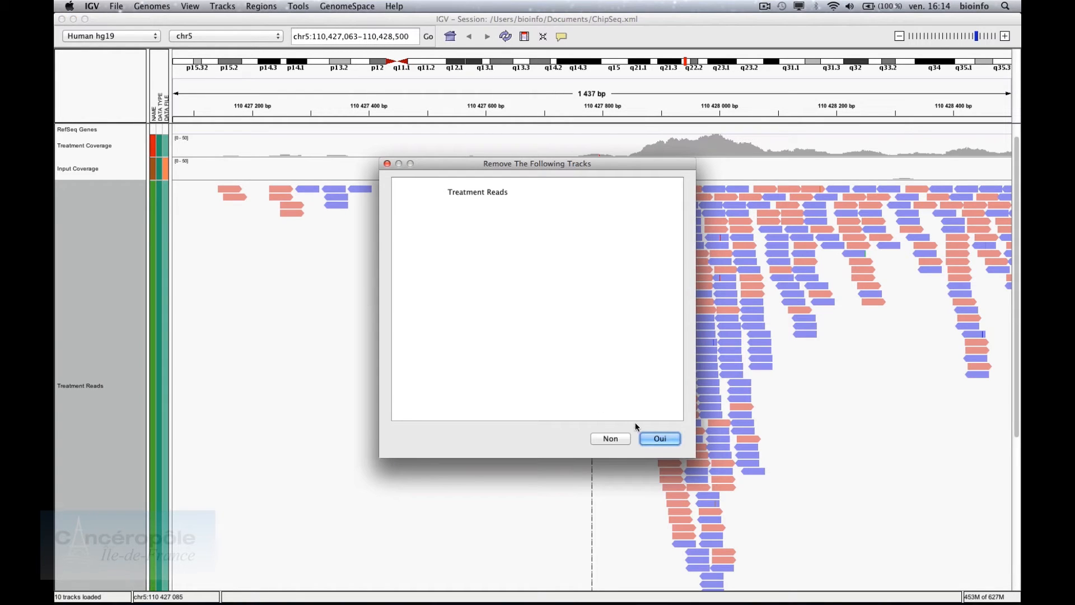
click(649, 438)
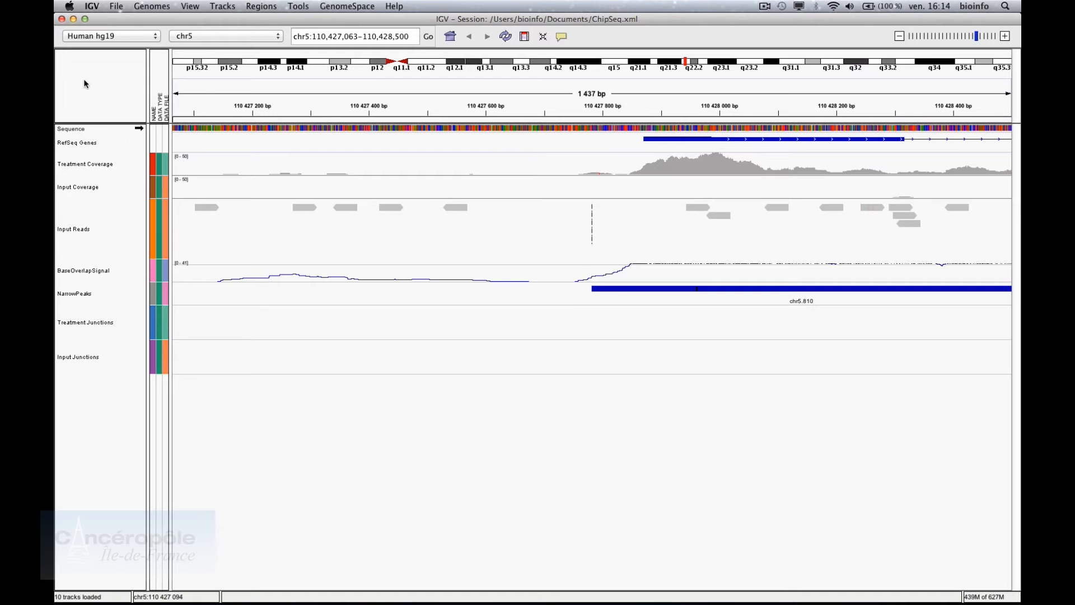
click(114, 7)
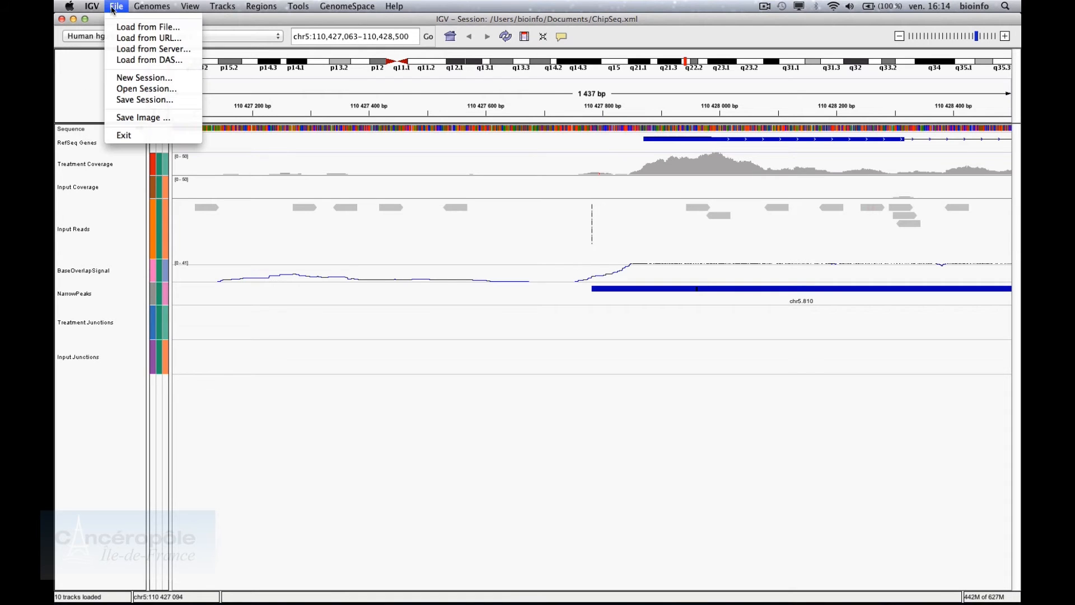
Start a new whole-genome session and load HER2.bam
click(122, 78)
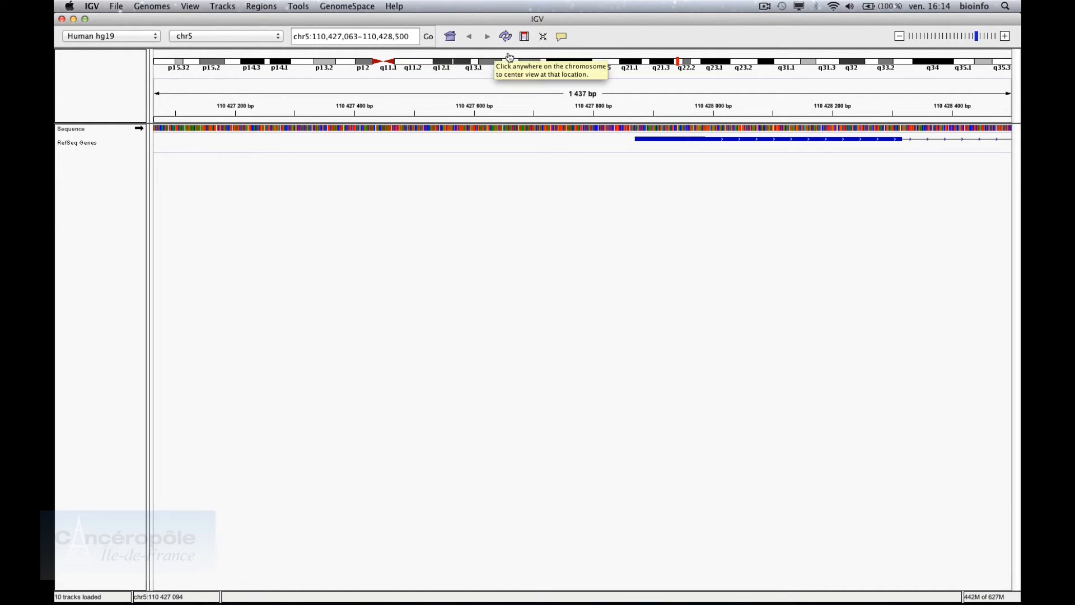
click(451, 37)
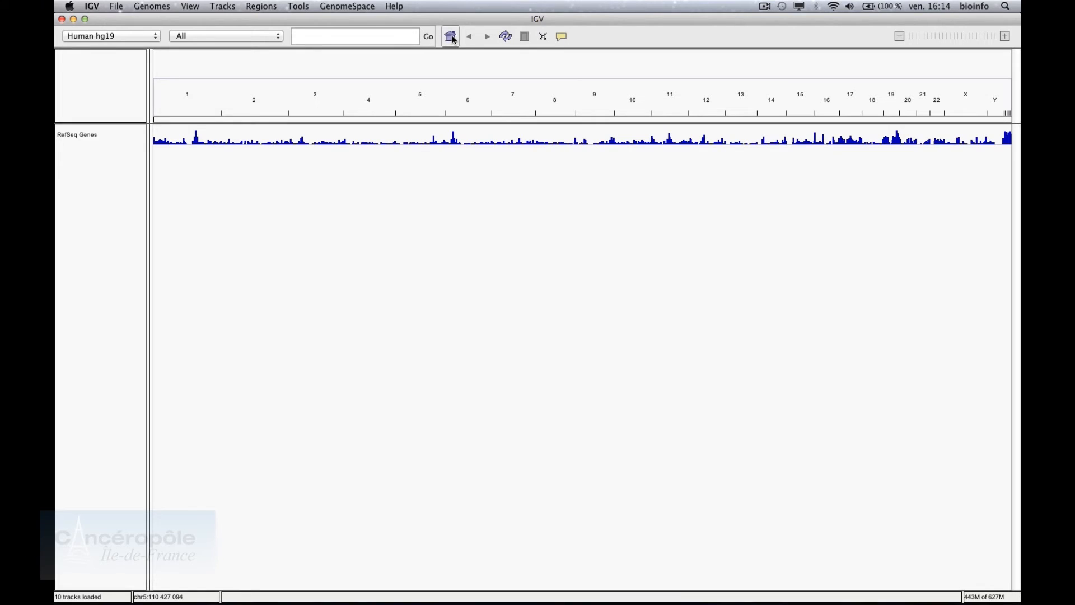
click(116, 6)
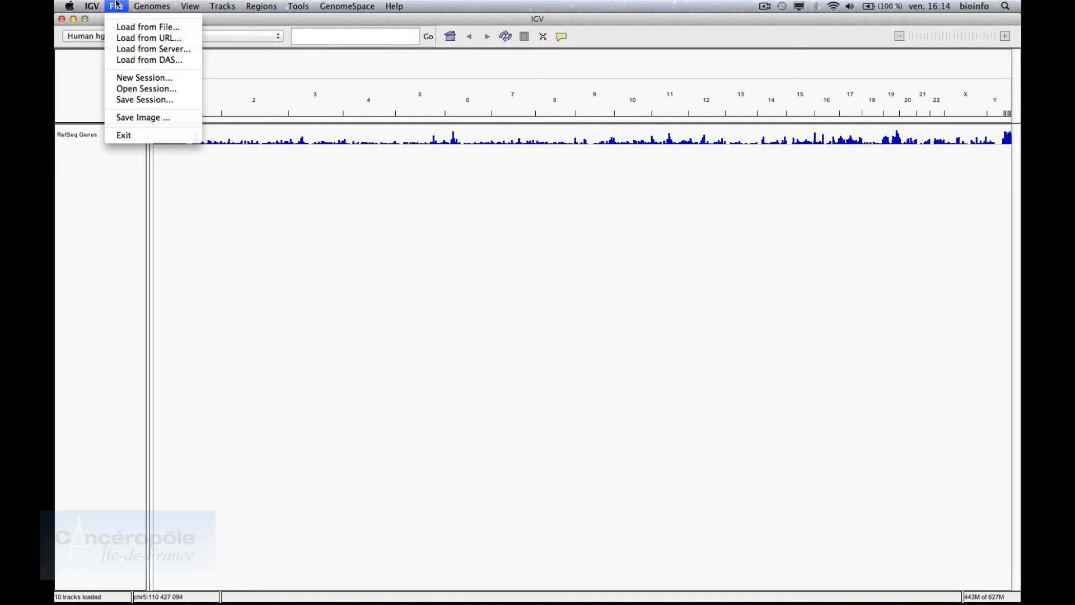
click(129, 27)
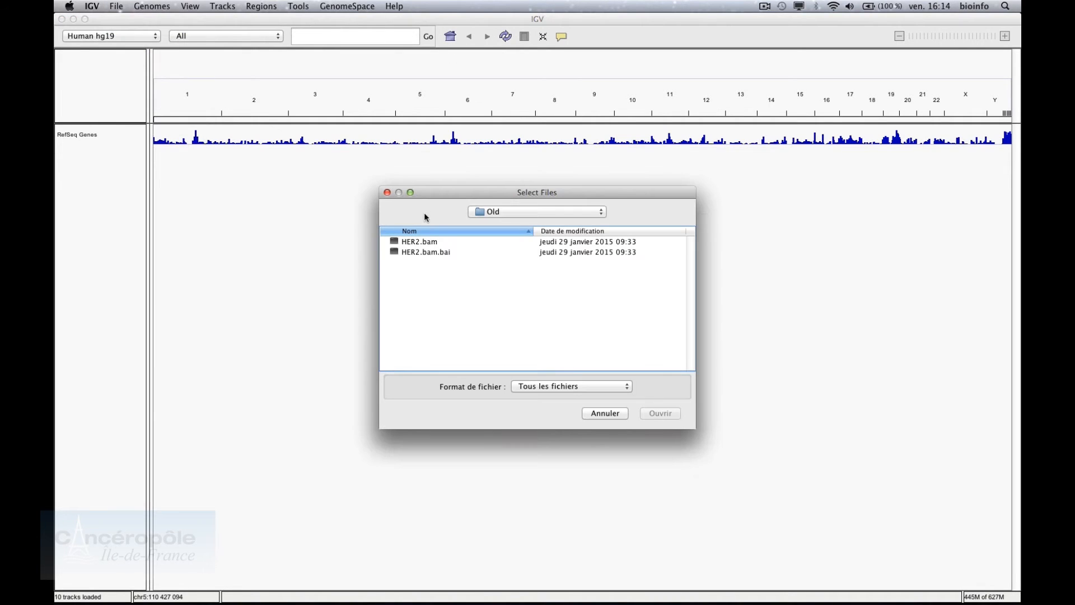
double_click(436, 244)
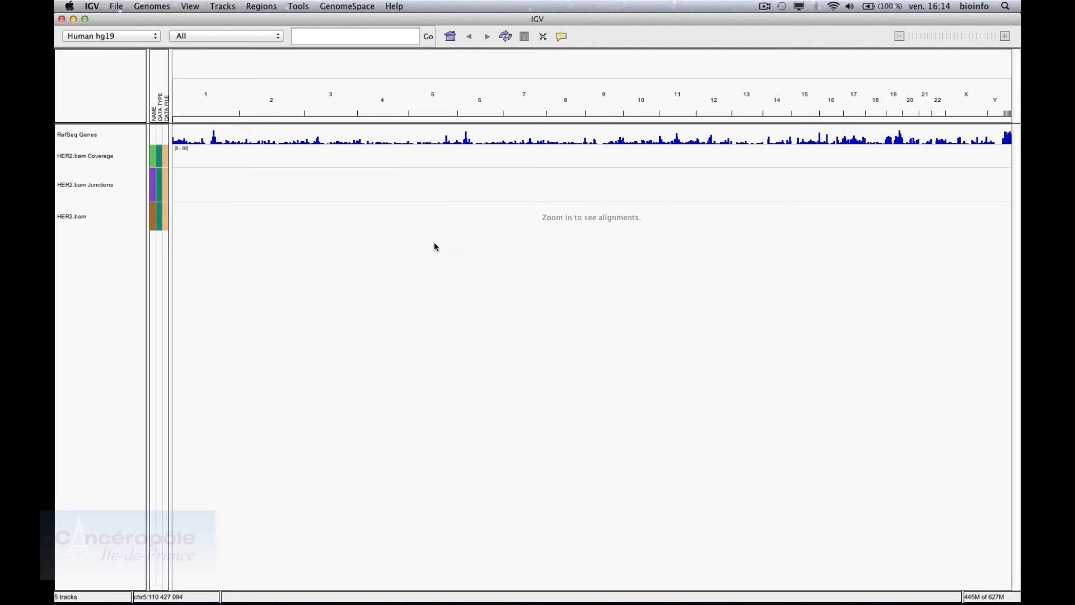
Load NBS_rep1.bam from the RNAseq folder as a second alignment file
click(121, 6)
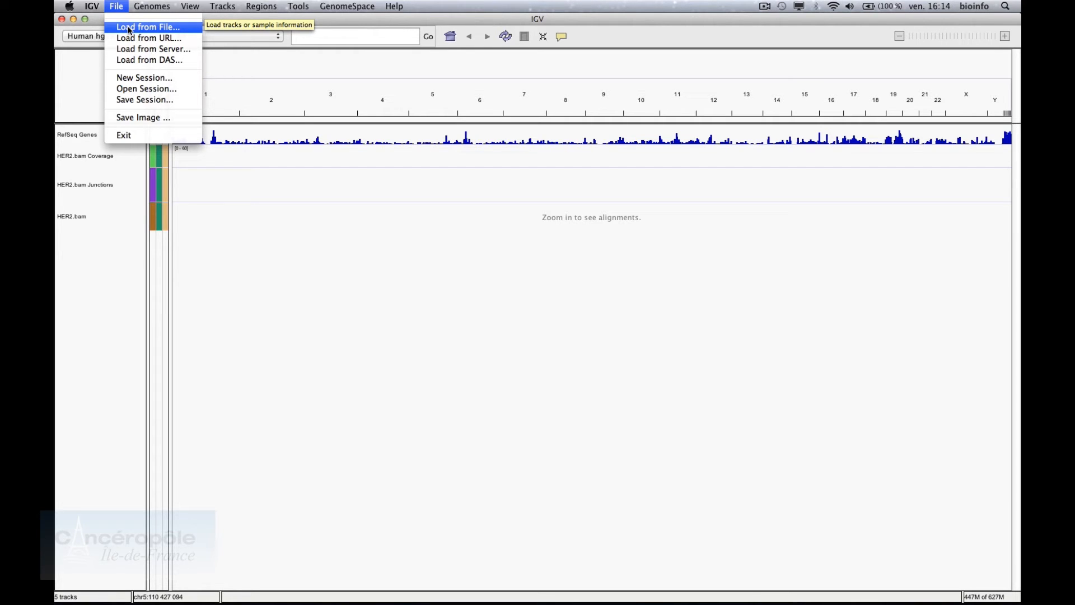
click(129, 27)
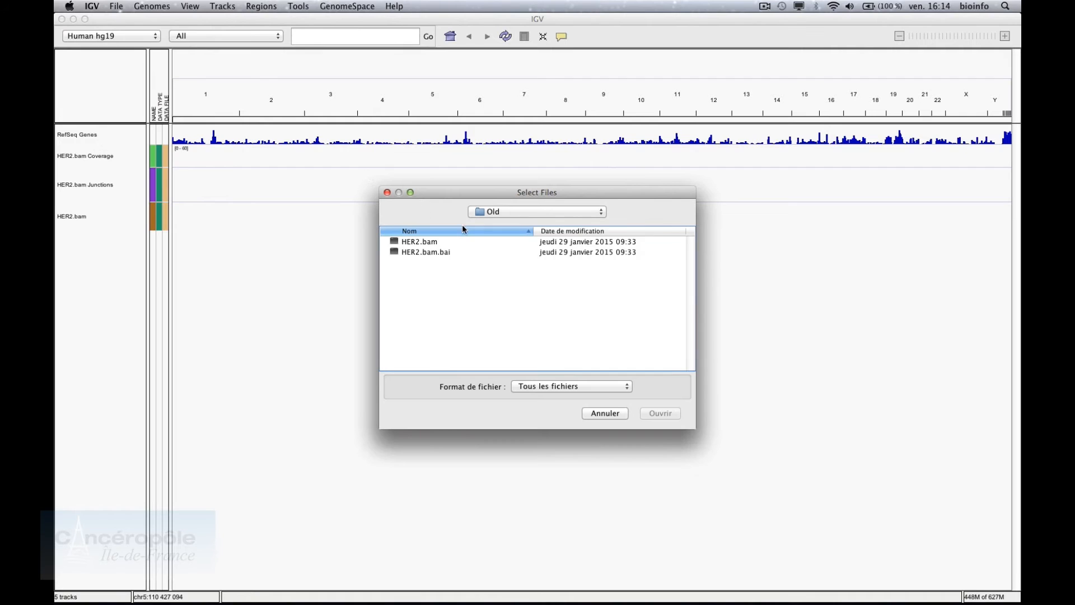
click(503, 214)
click(505, 222)
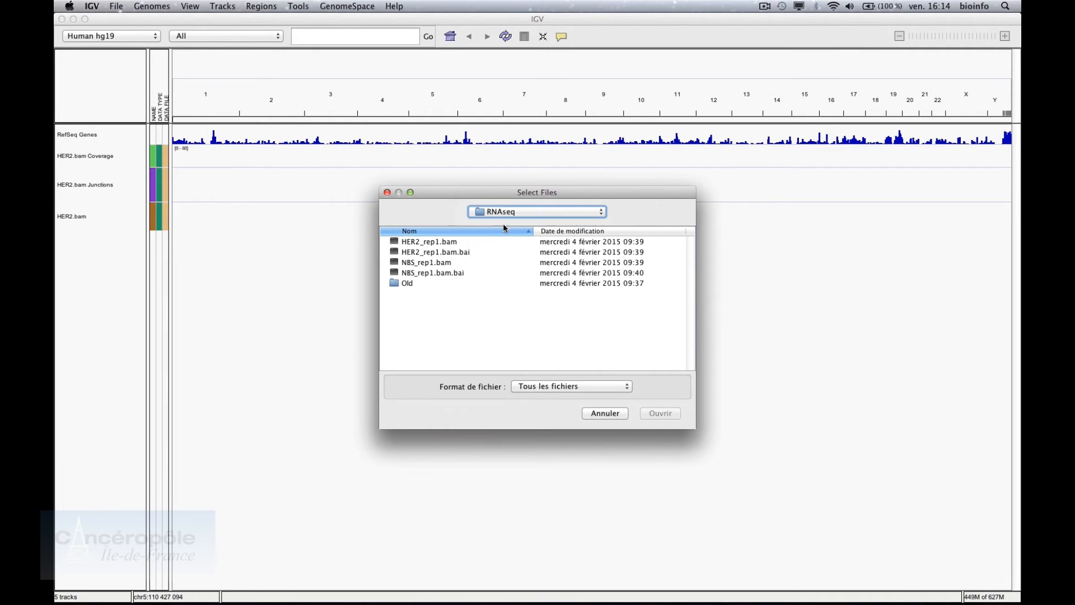
click(438, 269)
double_click(449, 264)
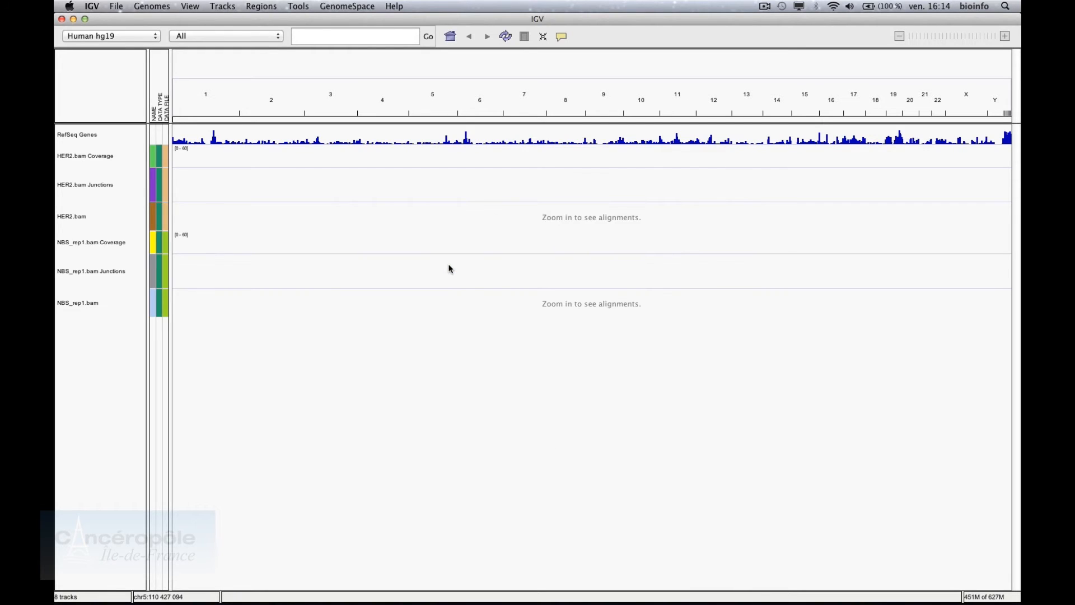
click(105, 155)
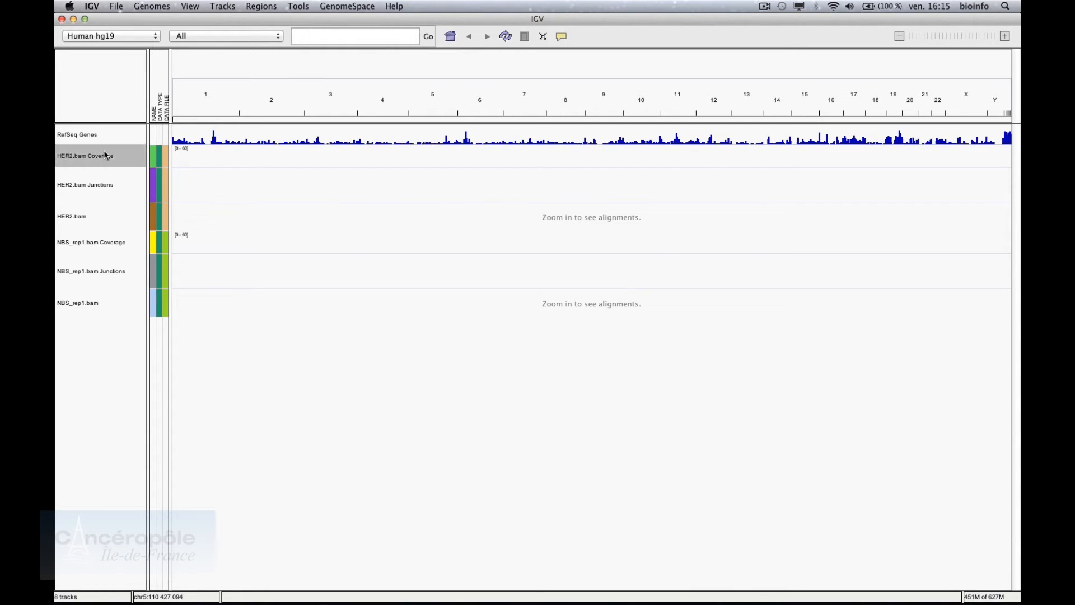
Go to the ERBB2 gene locus, chr17:37,842,393-37,886,915, correcting a mistyped 777 entry
right_click(106, 156)
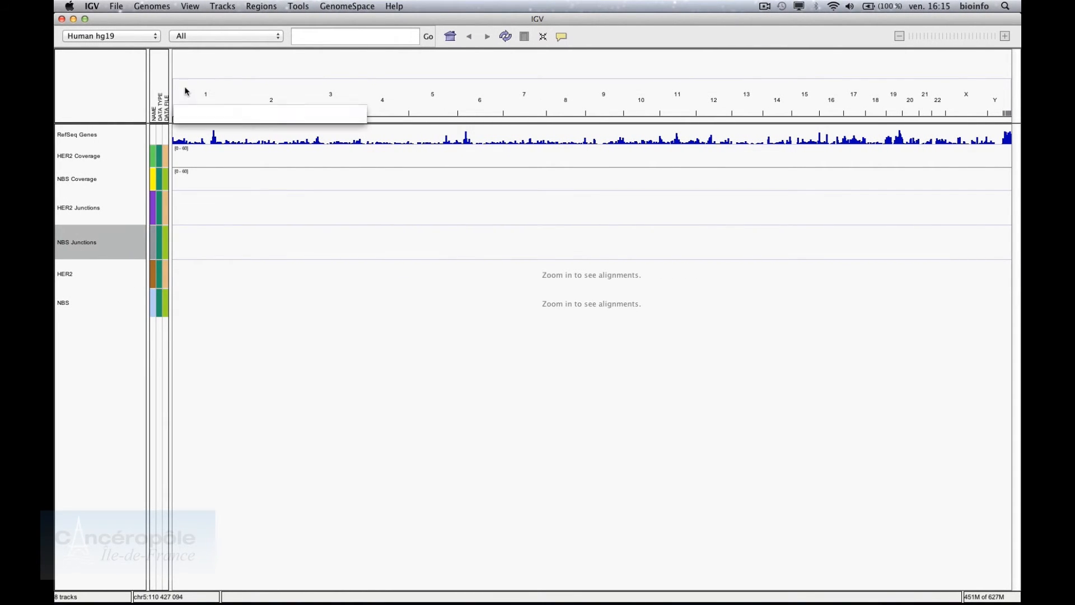
click(317, 33)
text(777)
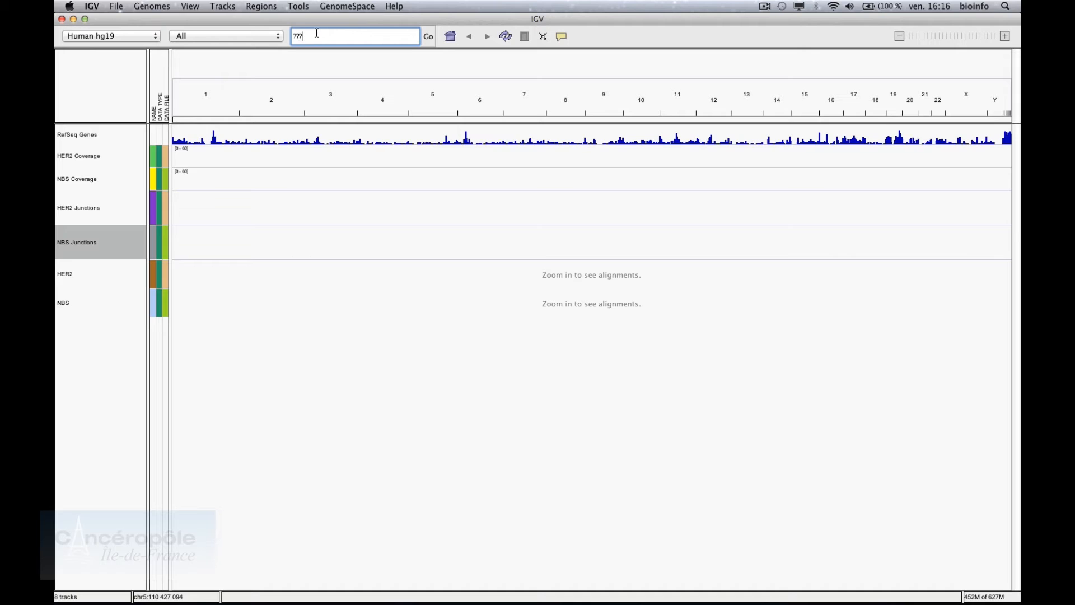
key(BackSpace)
key(BackSpace)
key(BackSpace)
text(ERBB2)
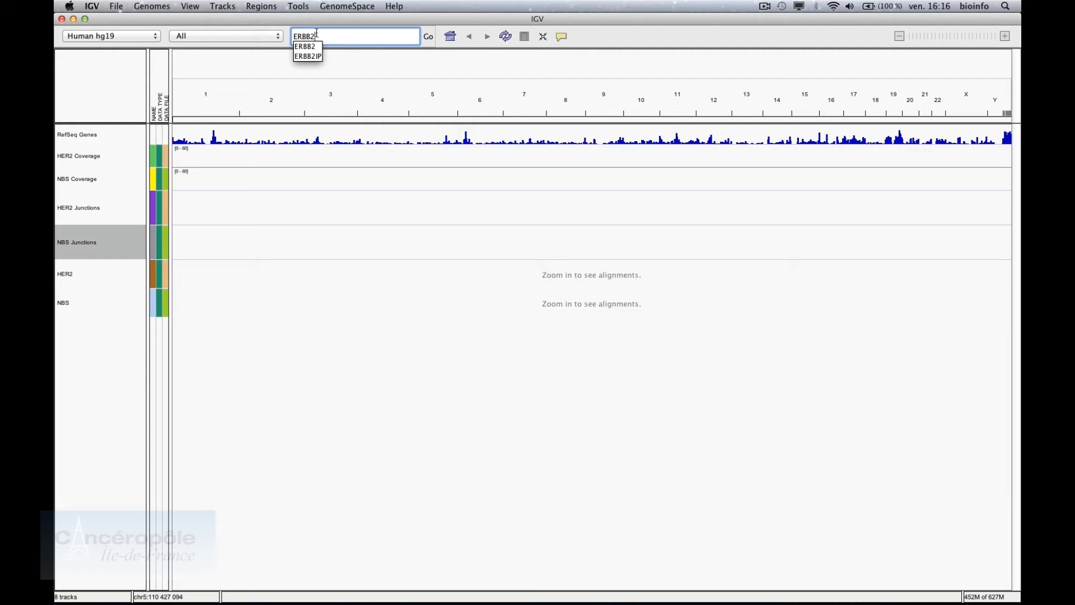
key(Return)
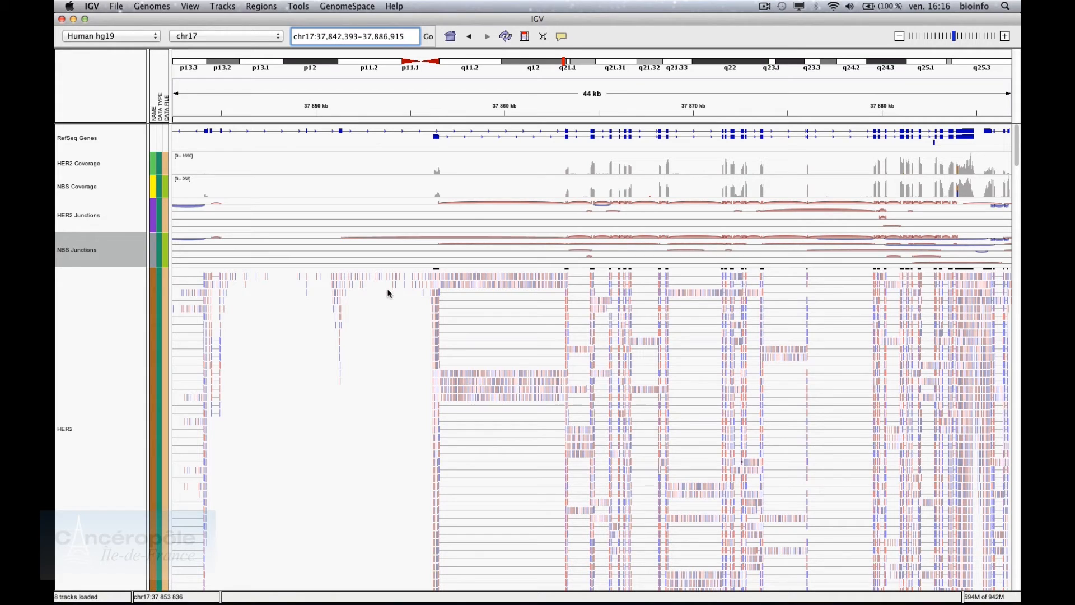
Inspect coverage and individual HER2 reads over the ERBB2 exon chr17:37,864,303-37,864,947
mouse_move(437, 174)
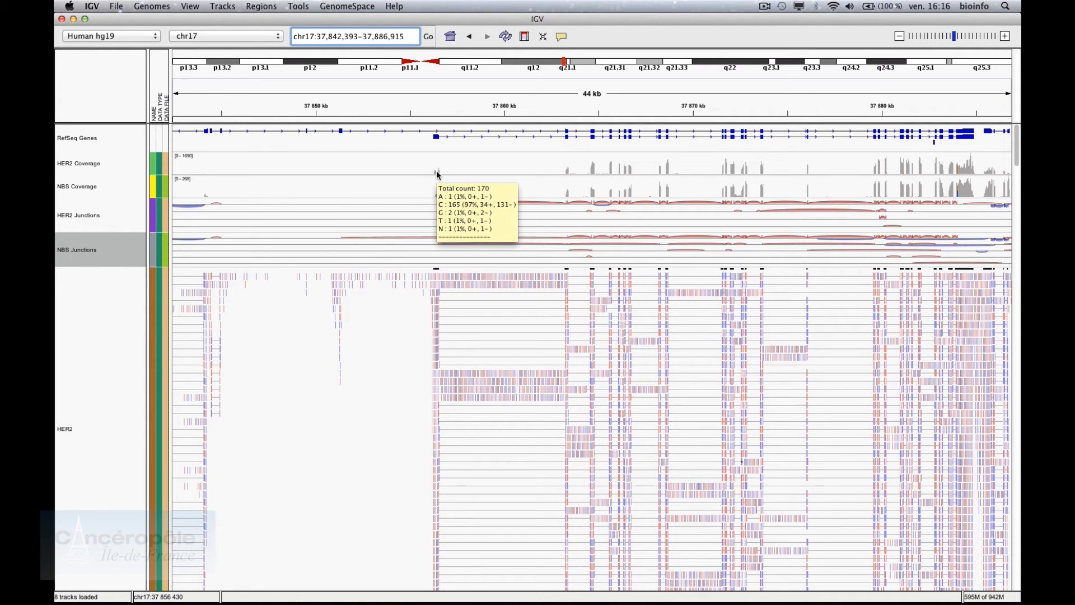
mouse_move(594, 171)
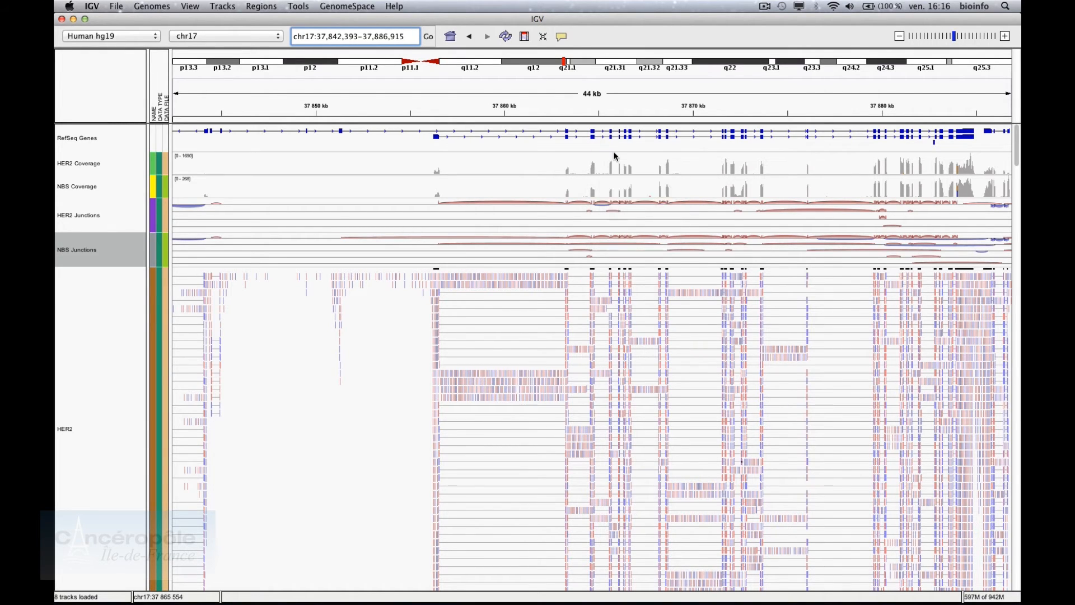
mouse_move(481, 297)
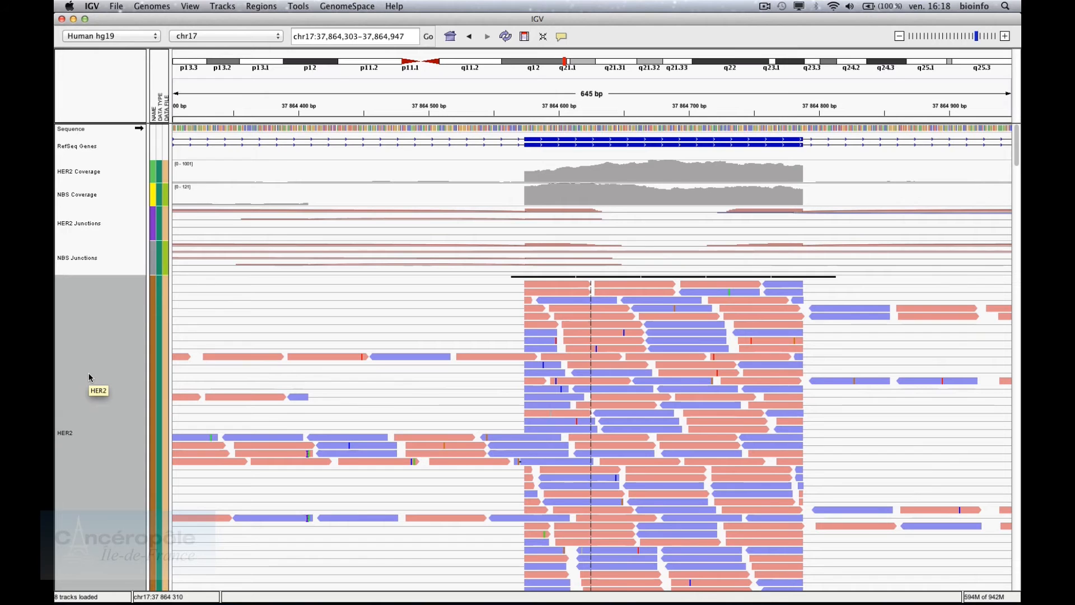
Pan the HER2 alignments toward earlier chr17 positions and show a green read's details
right_click(89, 377)
click(89, 377)
right_click(89, 377)
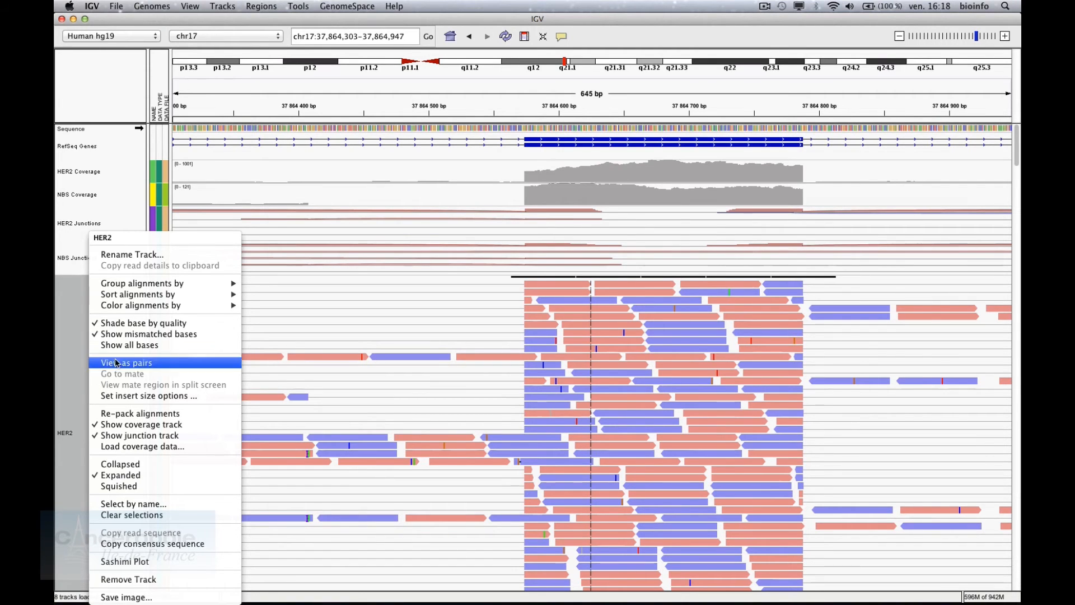
mouse_move(162, 312)
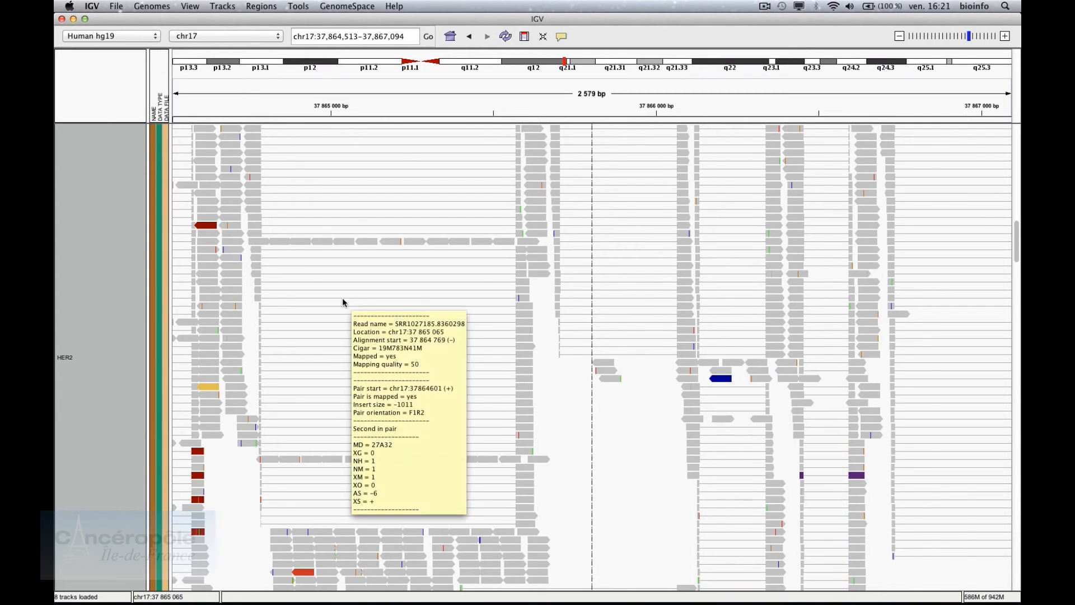
mouse_move(206, 226)
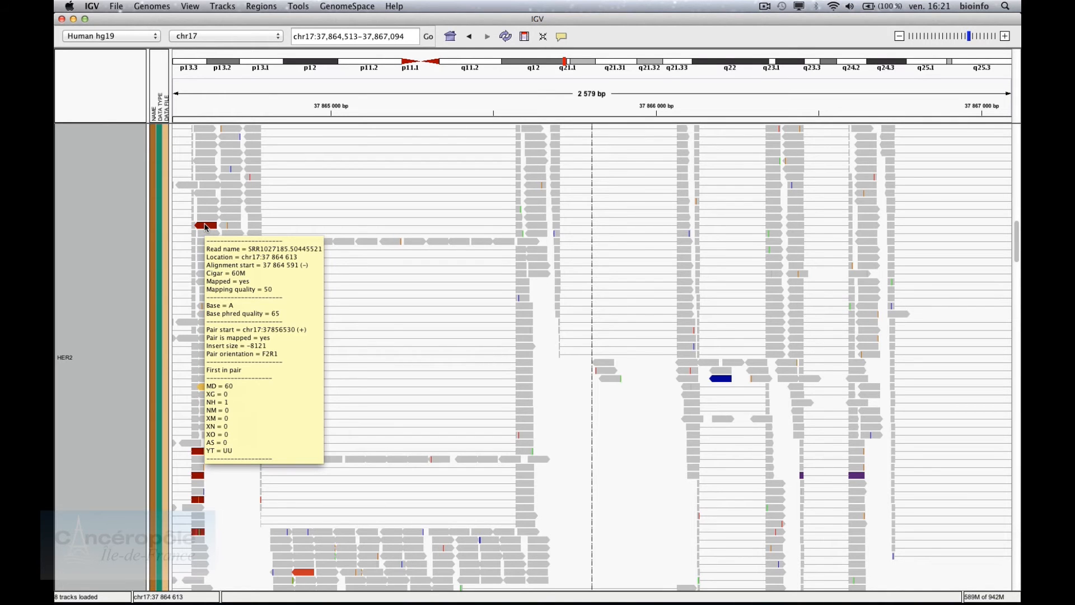
drag(226, 293, 689, 289)
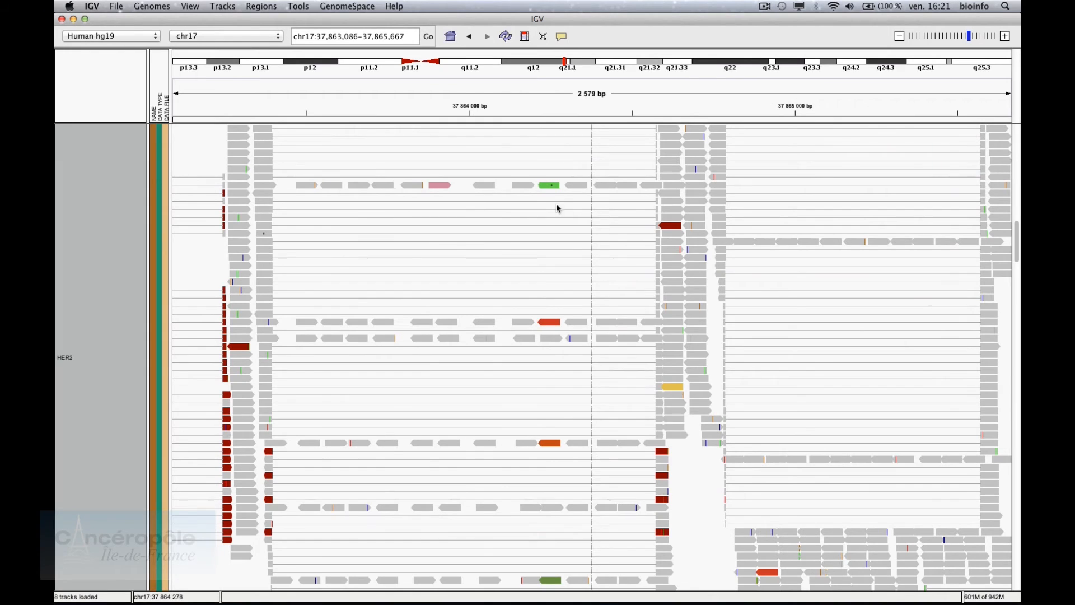
click(546, 191)
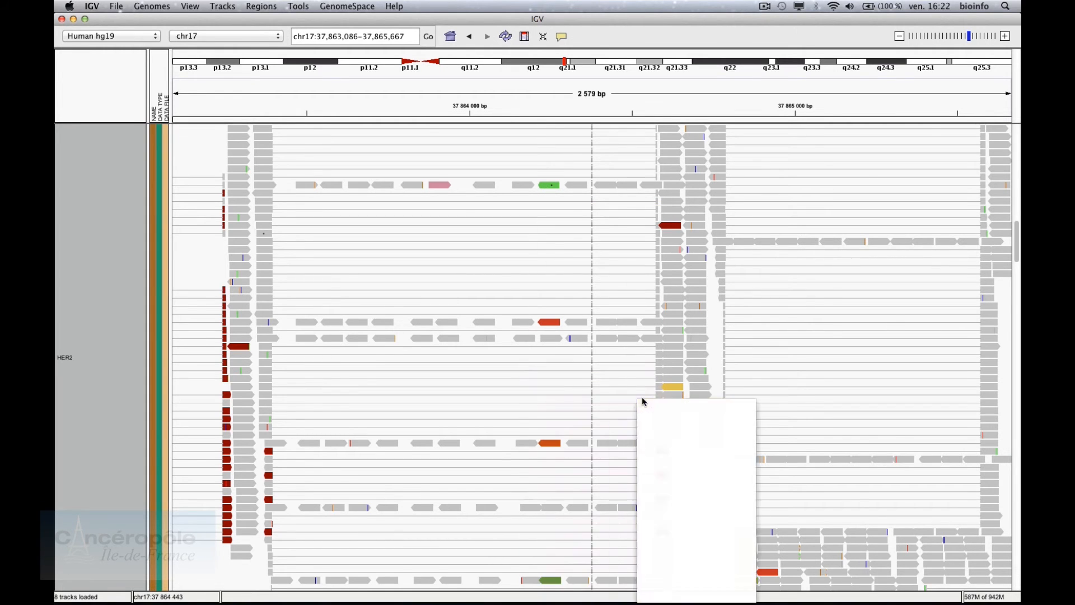
mouse_move(672, 390)
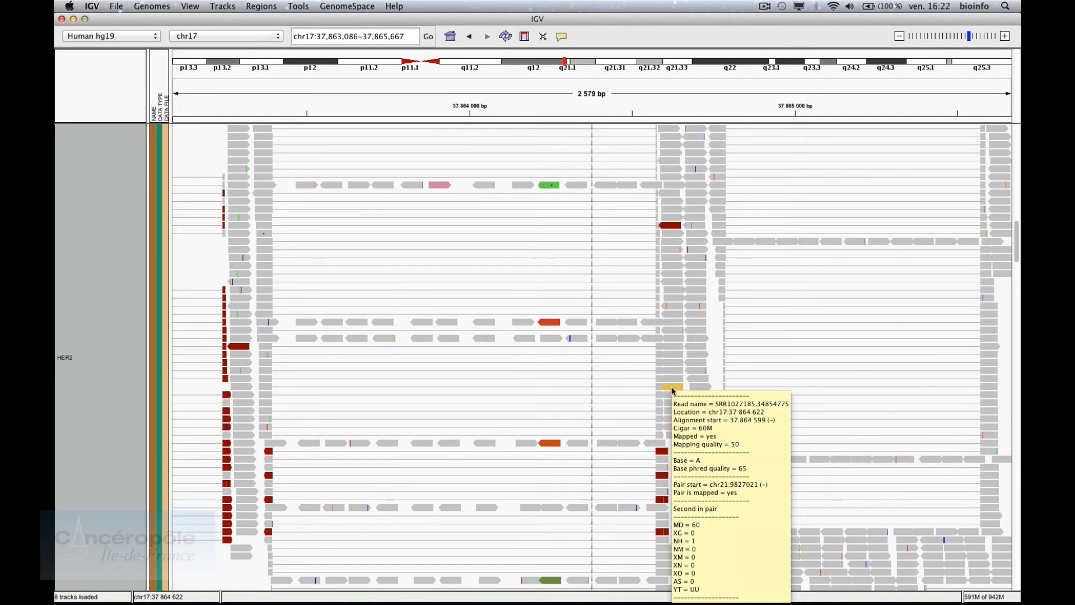
Colour the HER2 alignments by pair orientation and inspect the highlighted reads
right_click(117, 306)
mouse_move(151, 307)
click(292, 329)
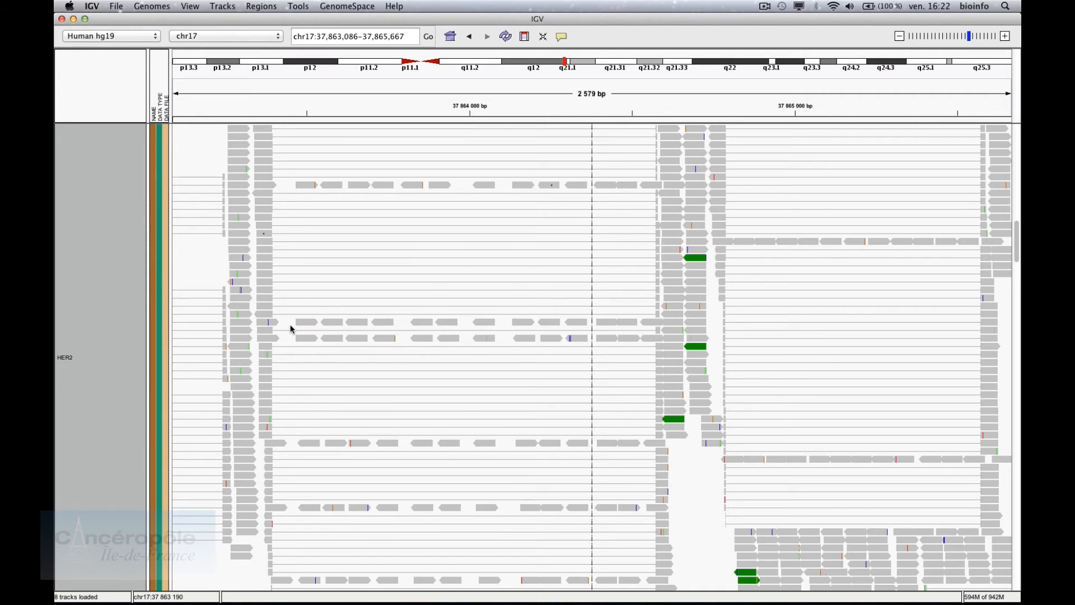
mouse_move(694, 262)
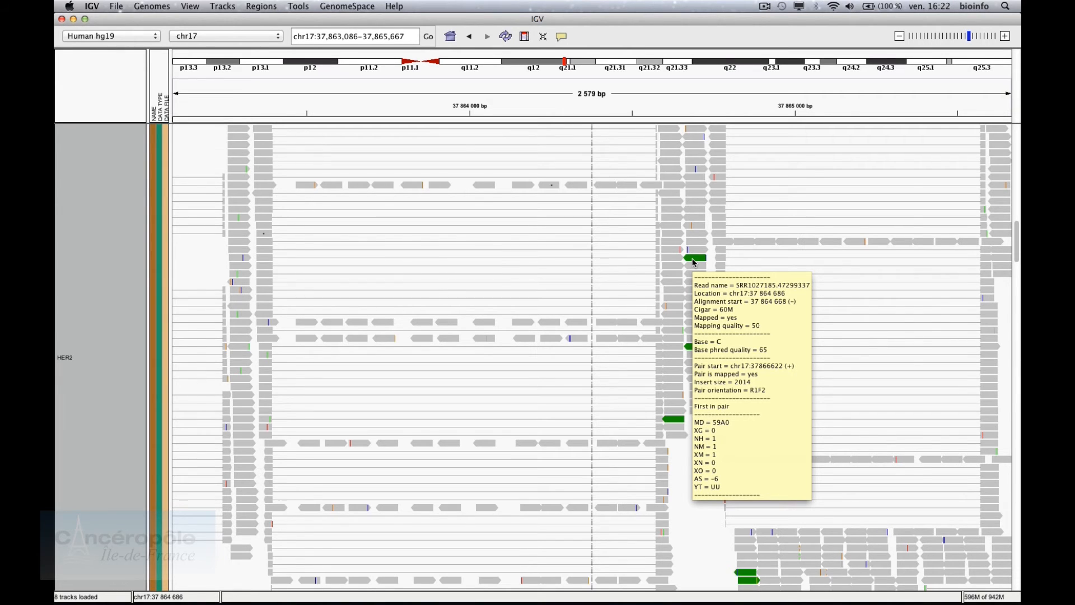
mouse_move(676, 426)
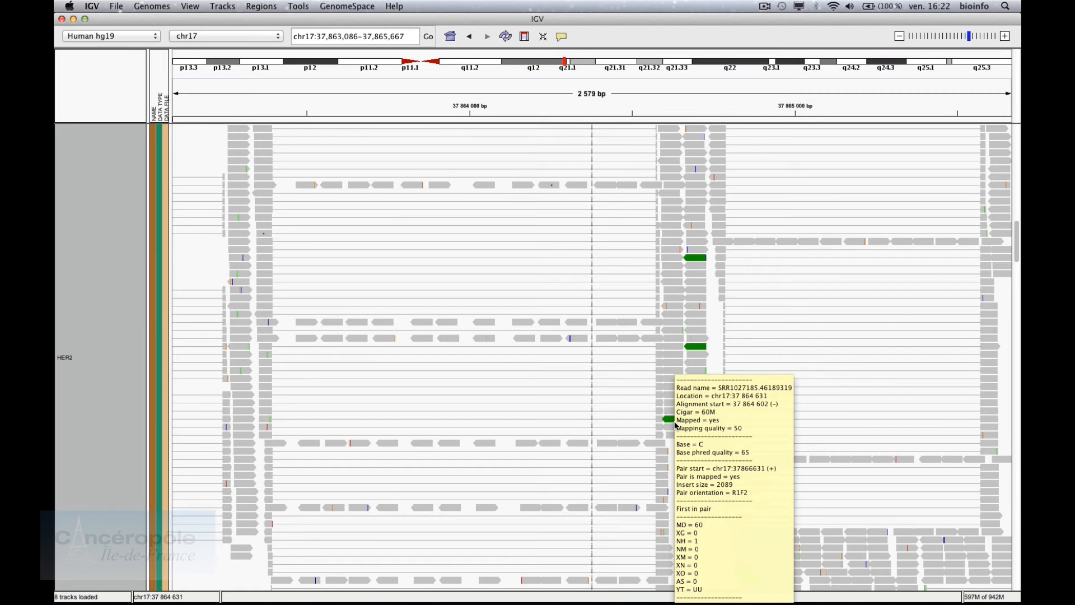
scroll(470, 384, up, 5)
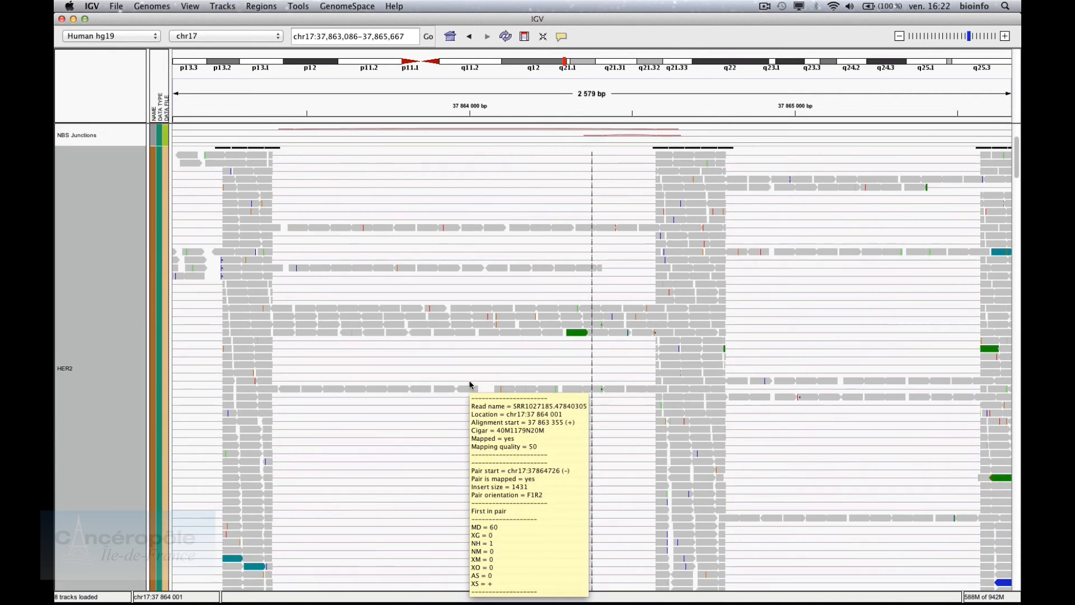
scroll(471, 384, down, 3)
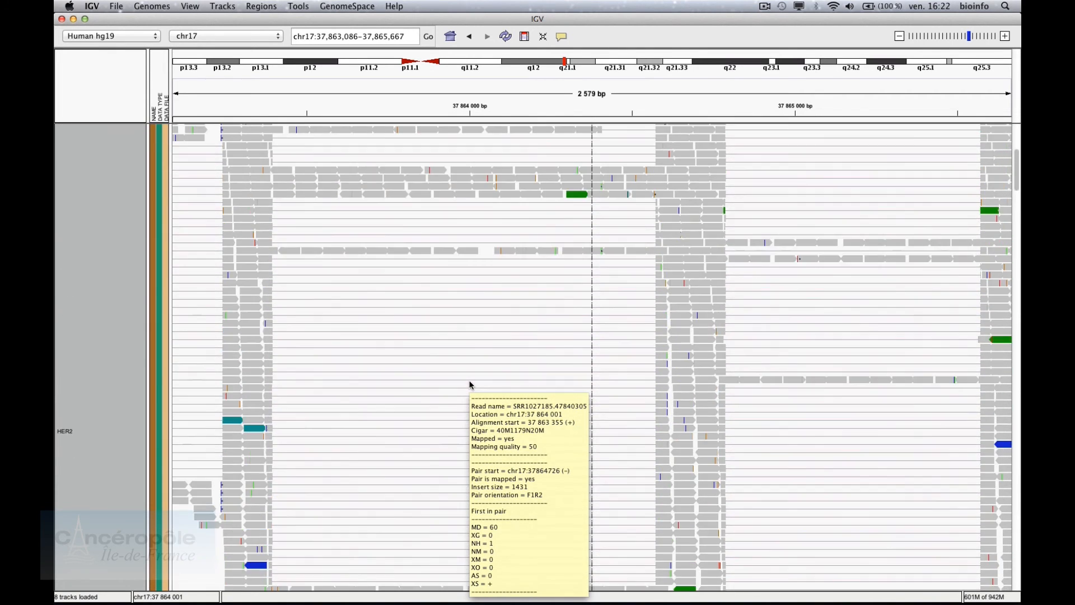
scroll(471, 385, up, 5)
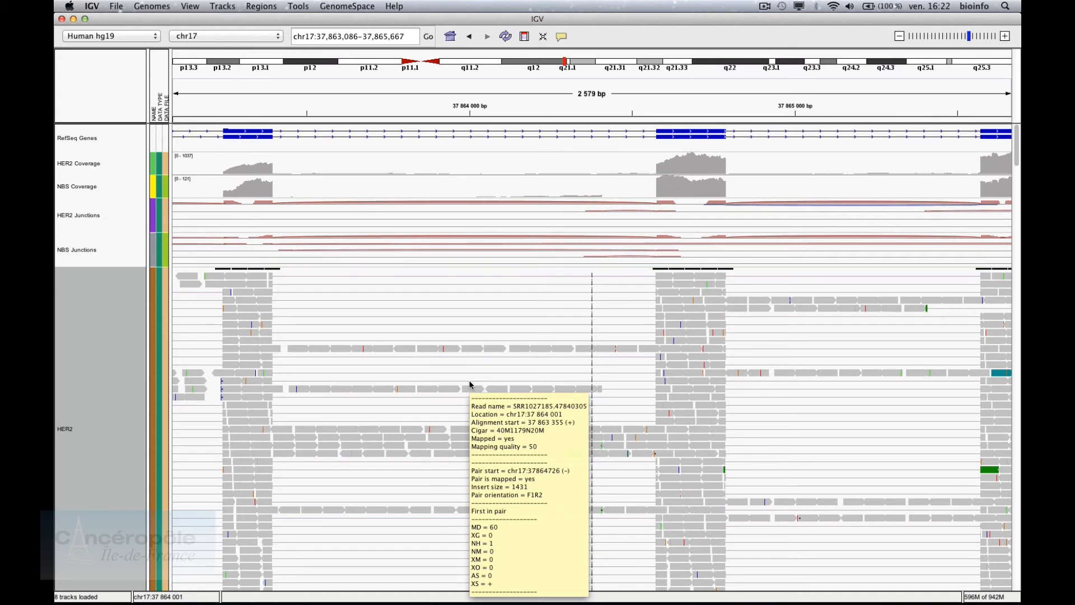
Zoom out to a 165 kb window around ERBB2
click(956, 39)
click(900, 37)
click(900, 37)
click(900, 37)
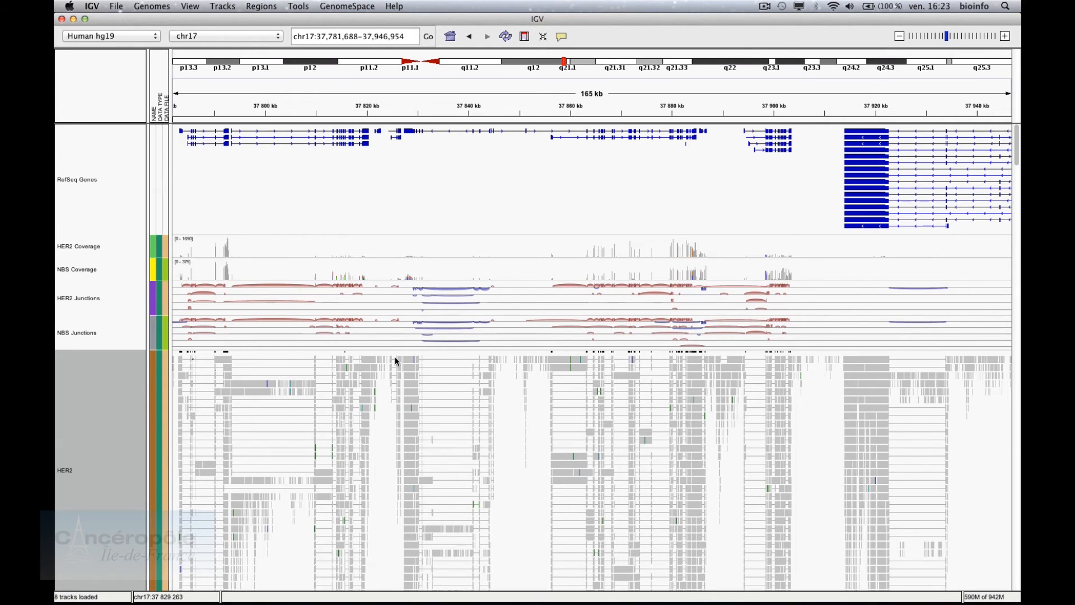
Create a Sashimi plot using RefSeq Genes with the HER2 and NBS alignments
right_click(100, 400)
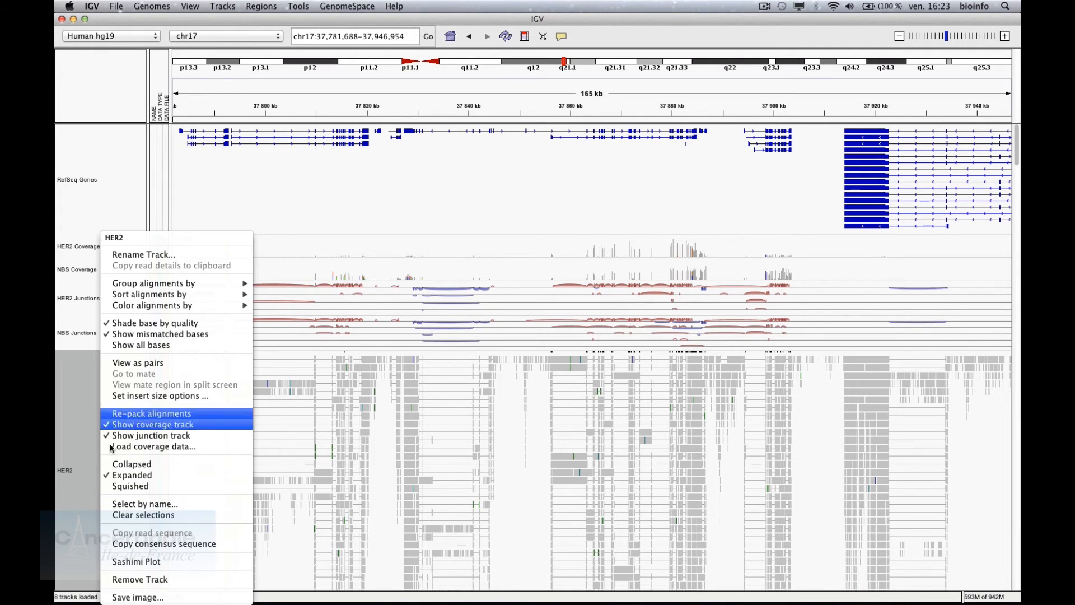
click(126, 560)
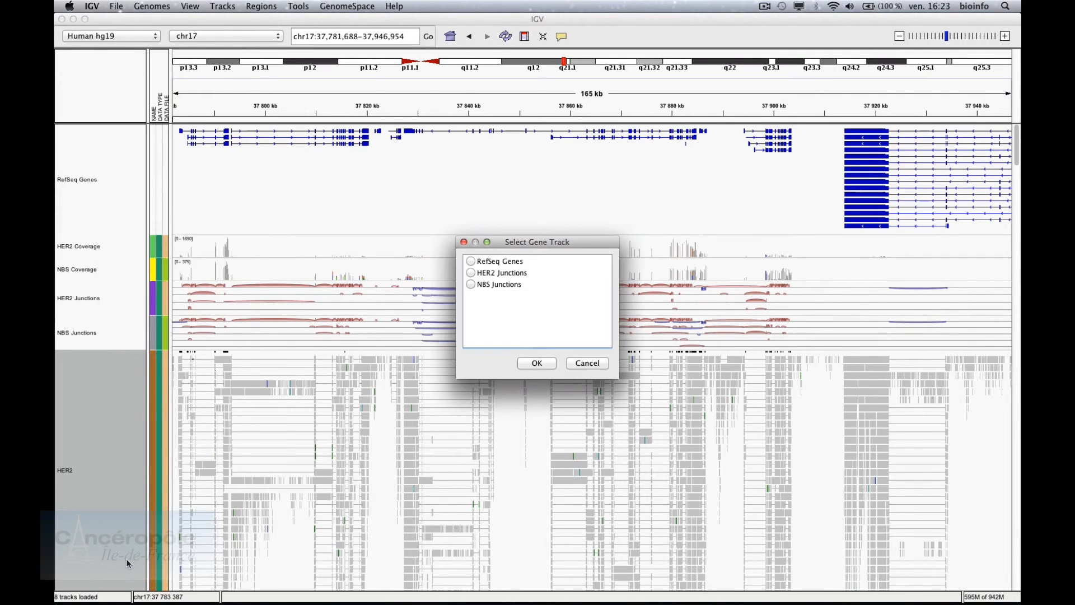
click(472, 264)
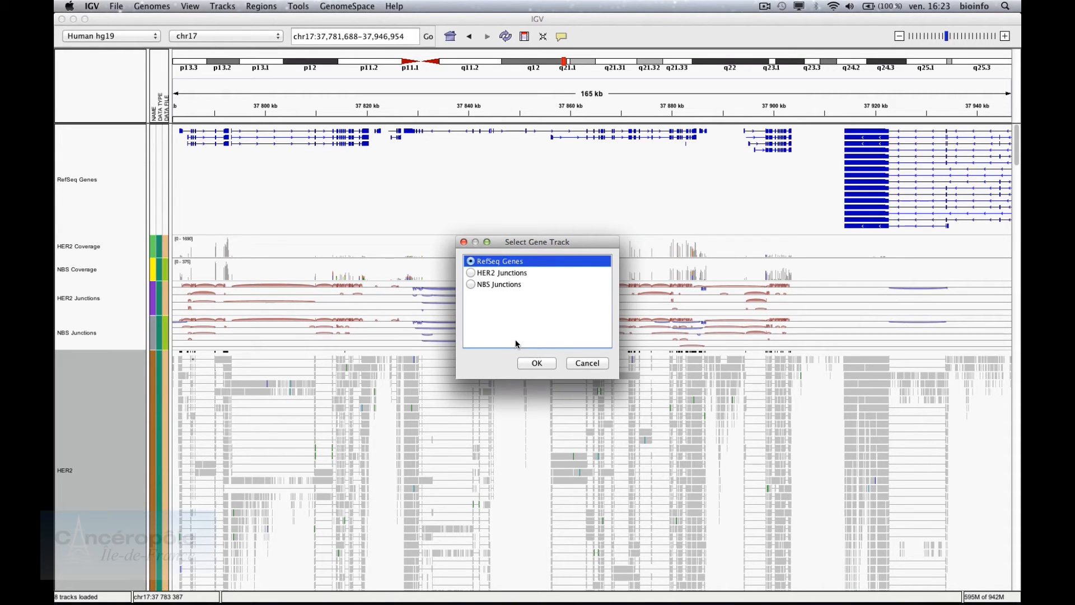
click(524, 365)
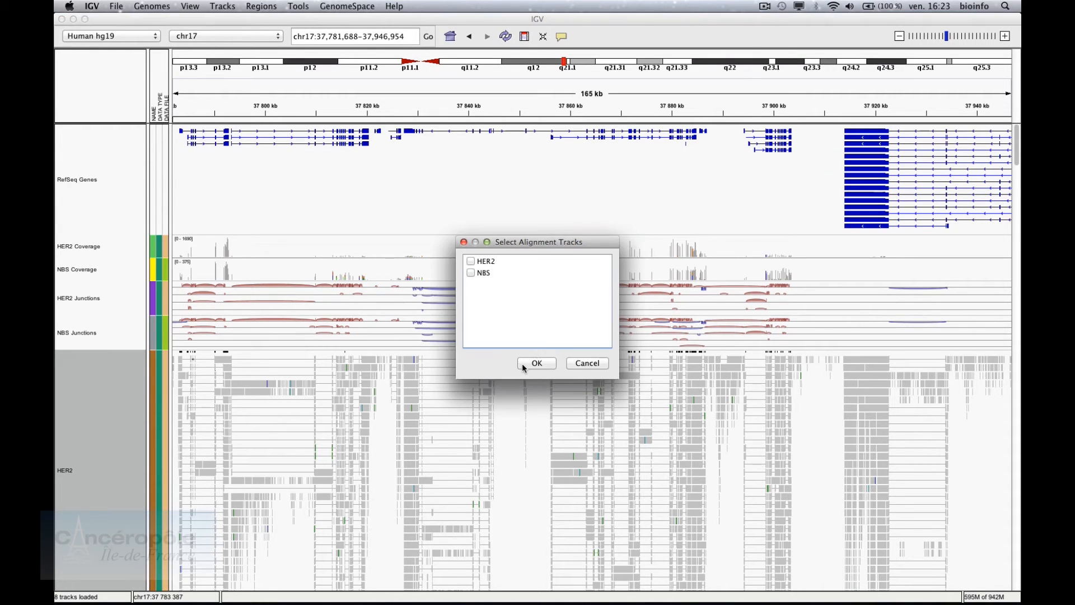
click(470, 261)
click(470, 273)
click(536, 363)
Zoom the Sashimi plot and colour the NBS junction track blue
click(478, 34)
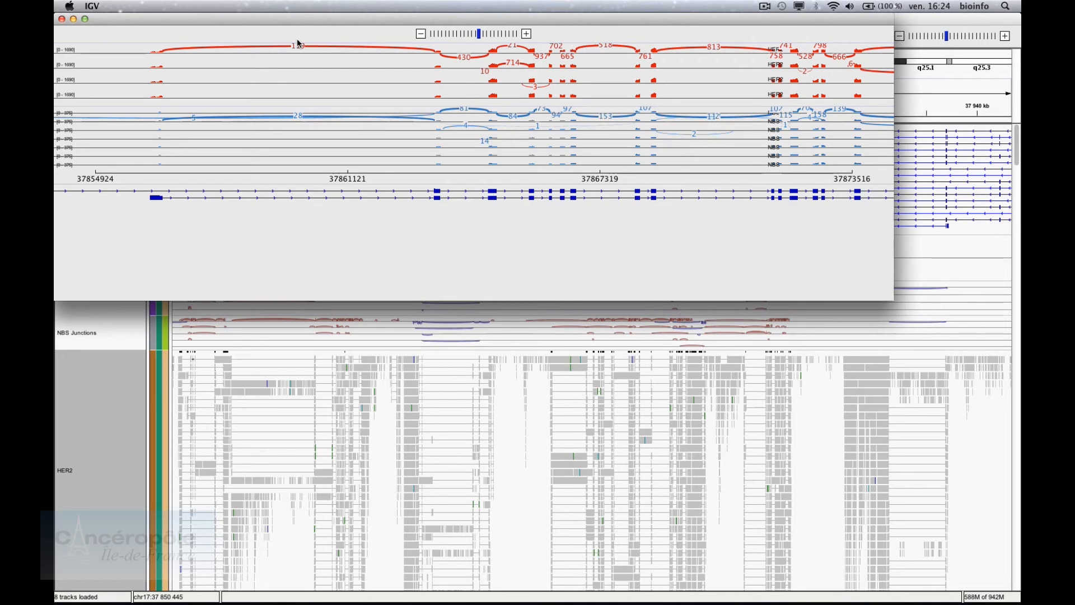
right_click(324, 128)
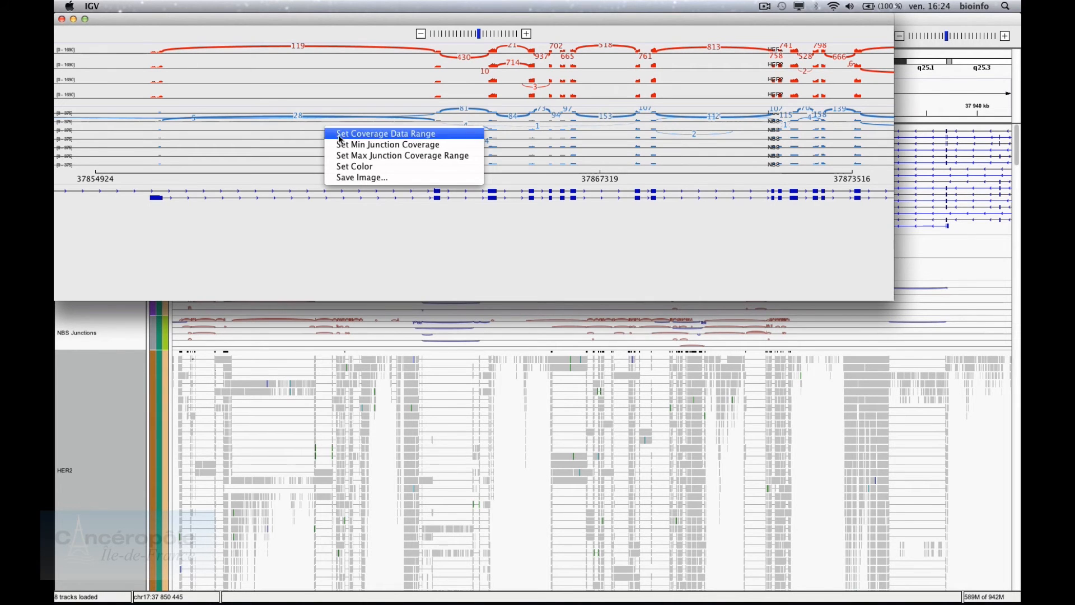
click(349, 166)
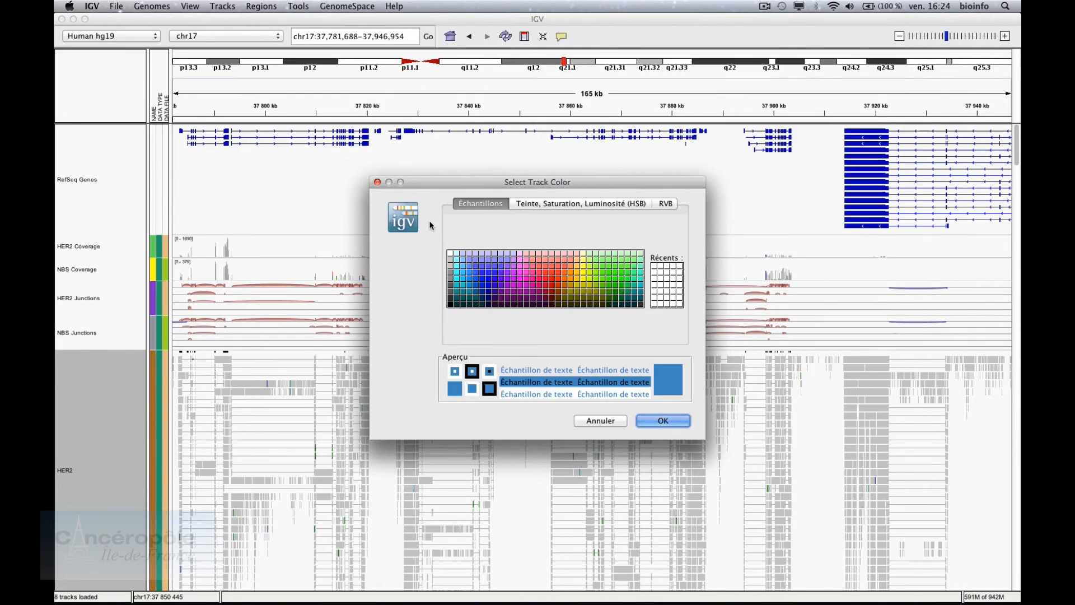
click(491, 283)
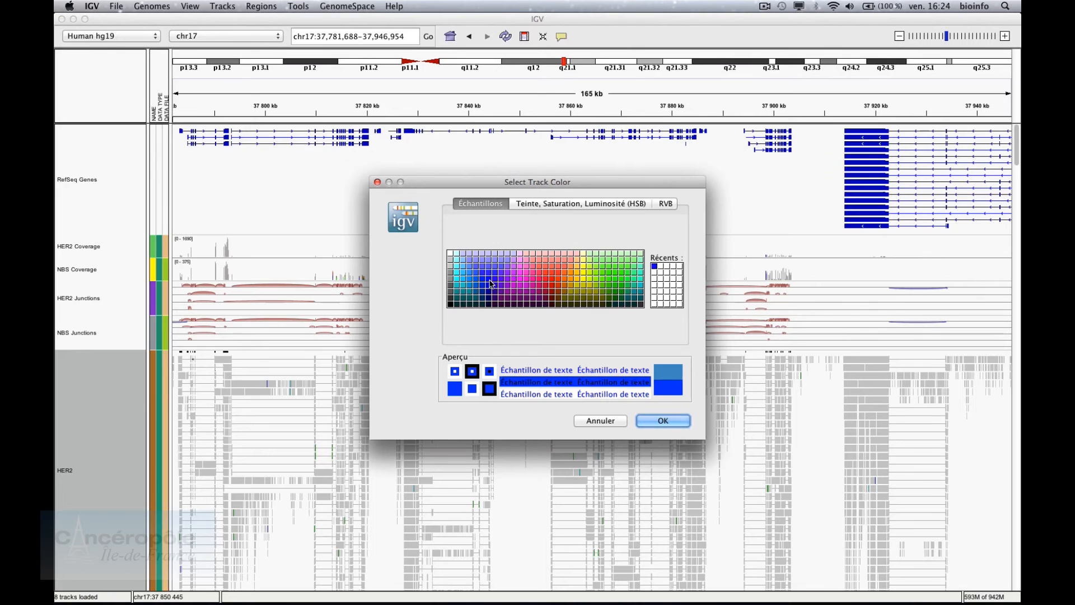
click(662, 421)
Save the Sashimi plot as the image Sashimi.png
right_click(488, 145)
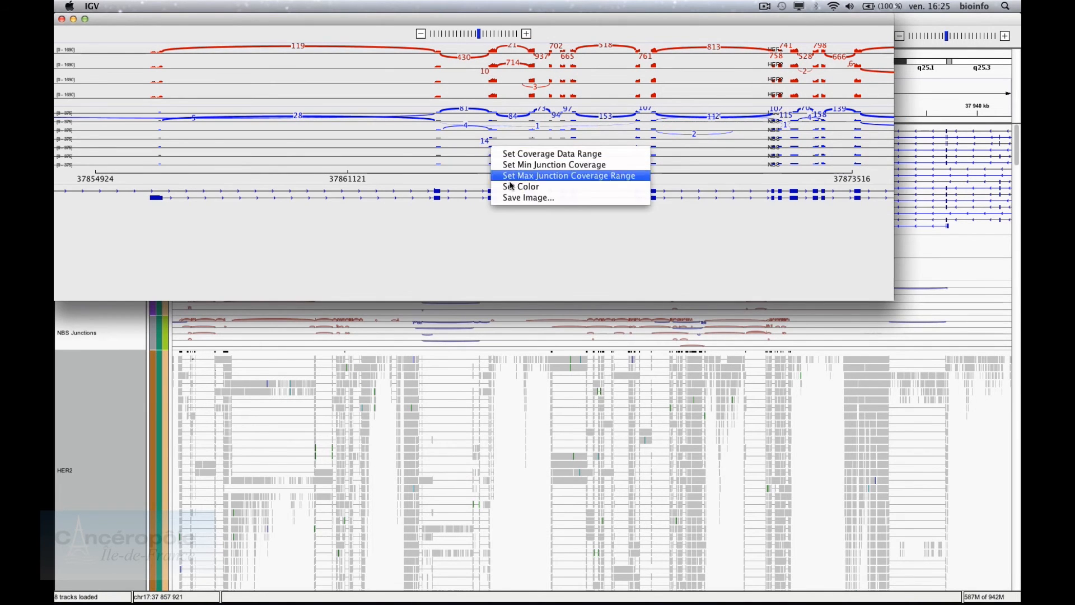
click(511, 199)
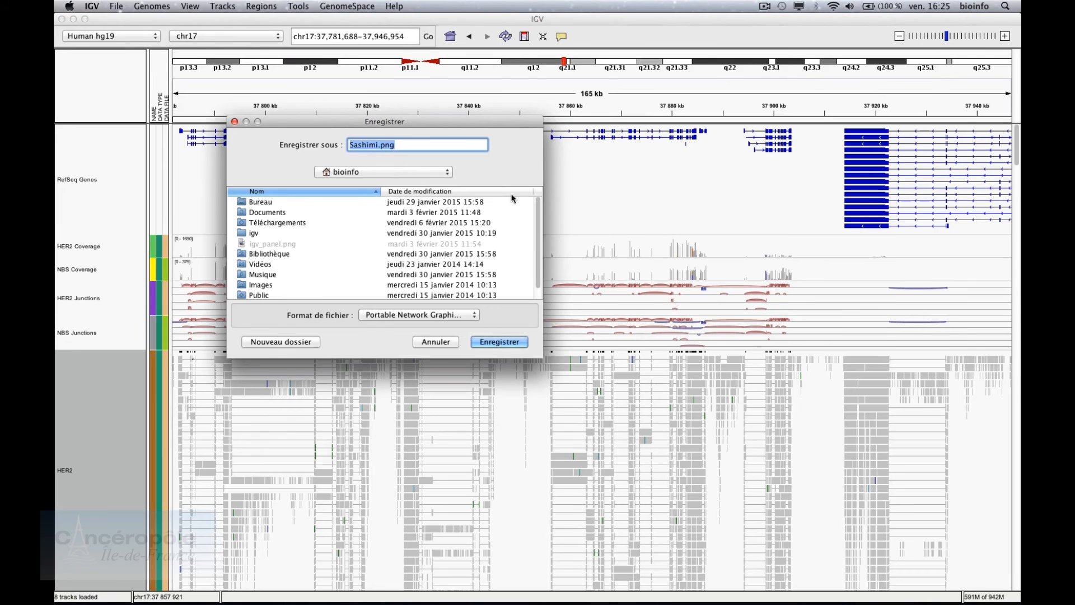
click(482, 341)
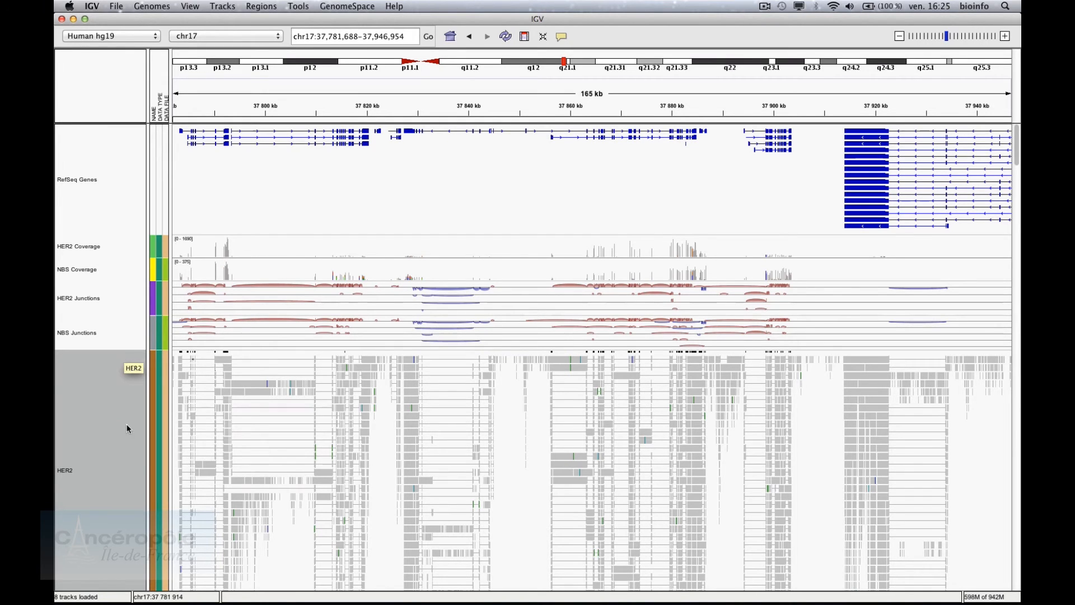
Begin saving an image of the HER2 panel, then cancel it
right_click(226, 428)
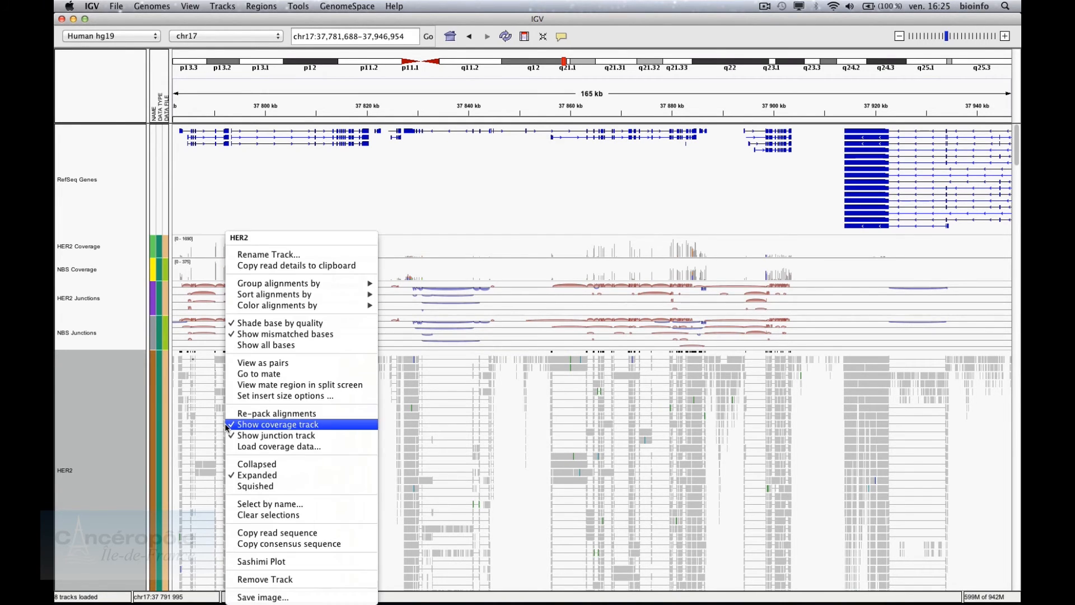
click(250, 597)
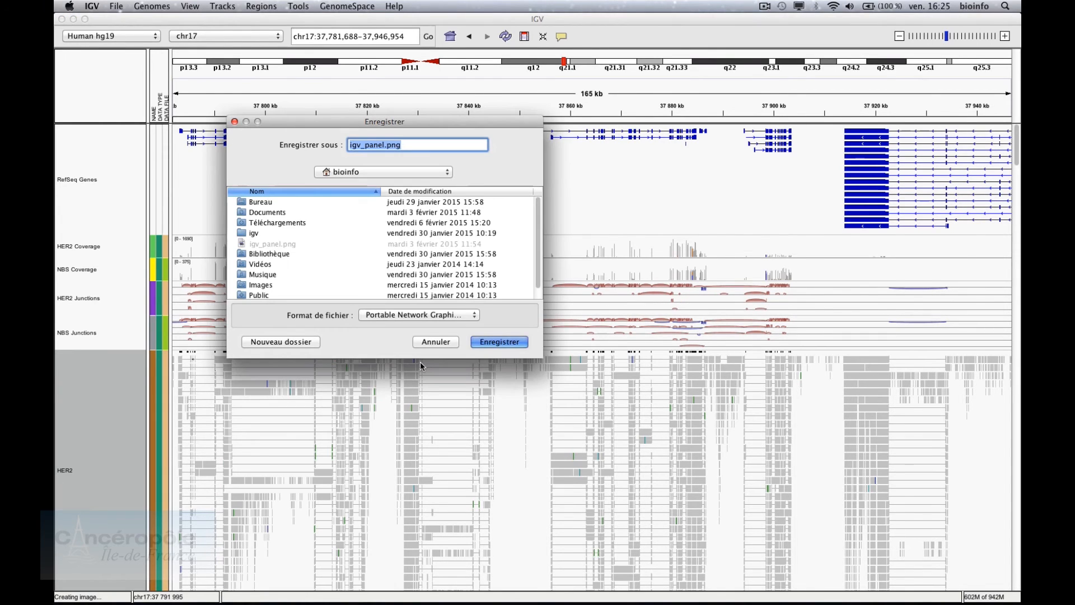
click(441, 343)
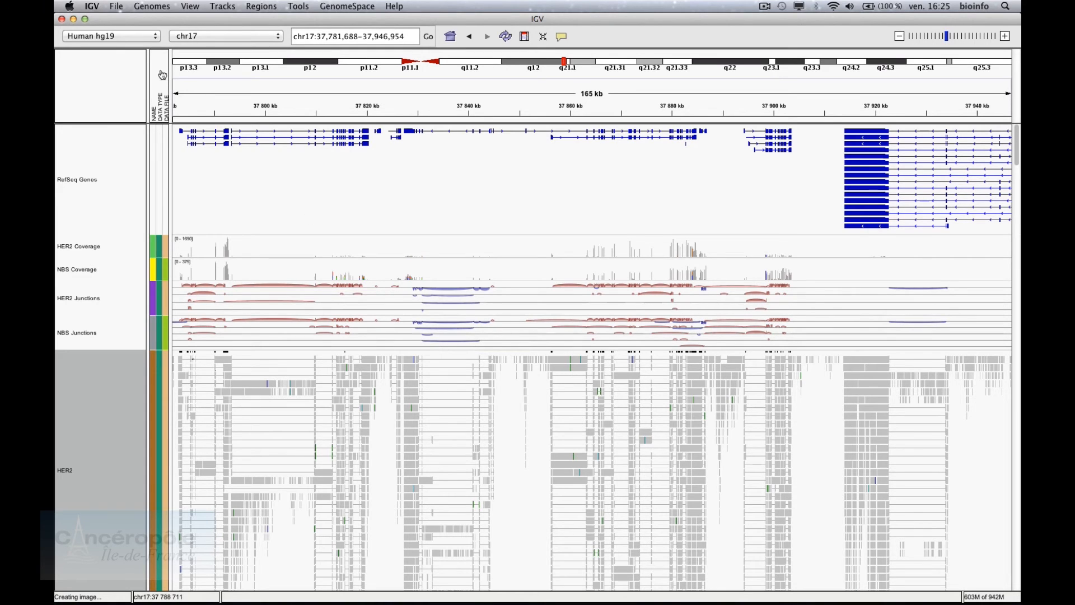
click(118, 6)
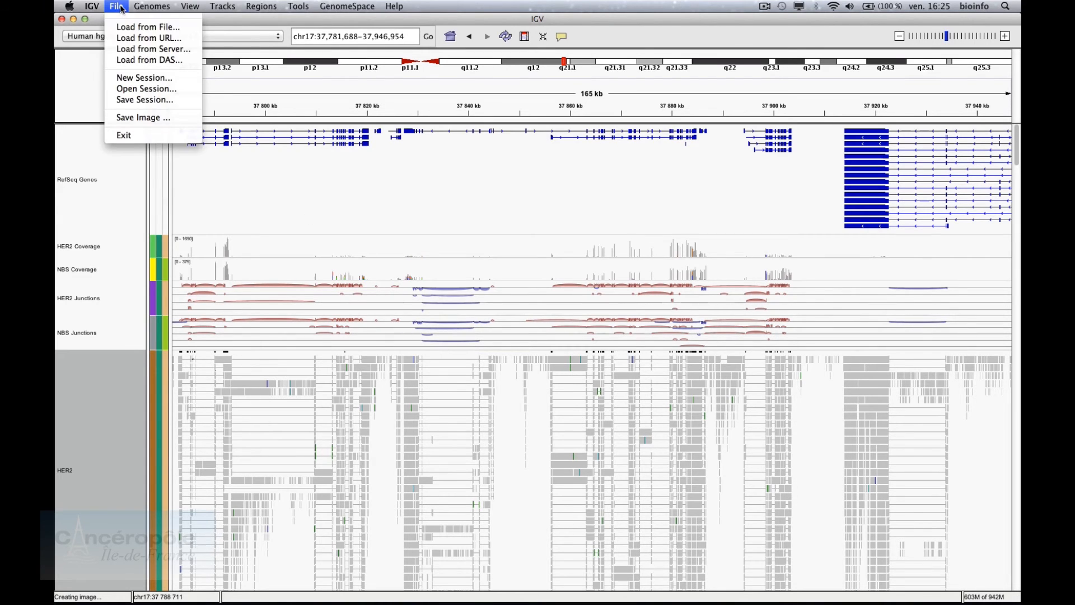
Start a new session and load HG00096.bam and HG00096.vcf from the Exome folder
click(128, 82)
click(116, 6)
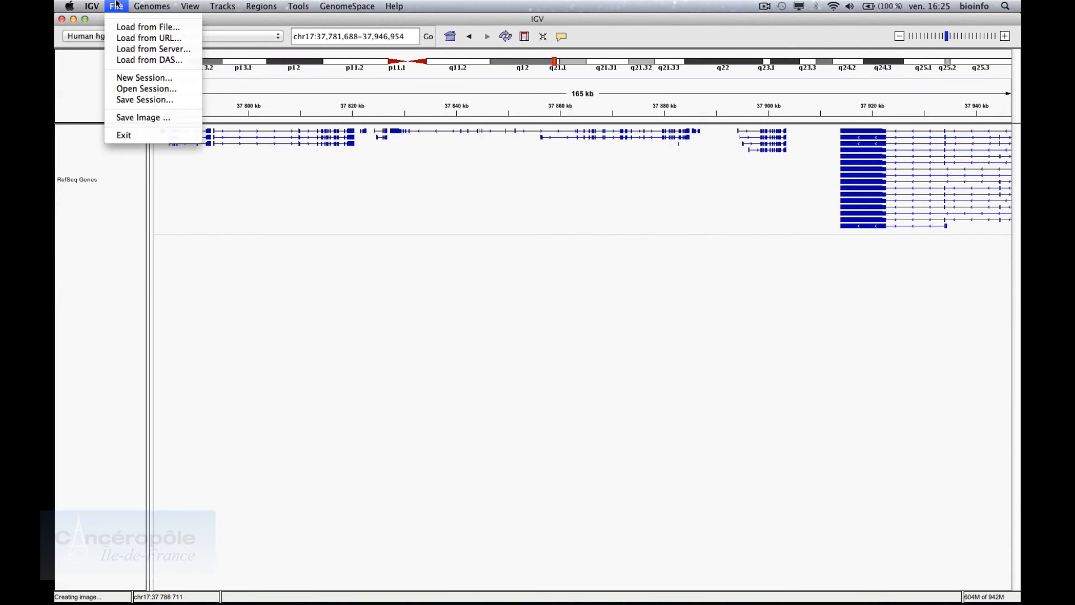
click(121, 27)
double_click(454, 242)
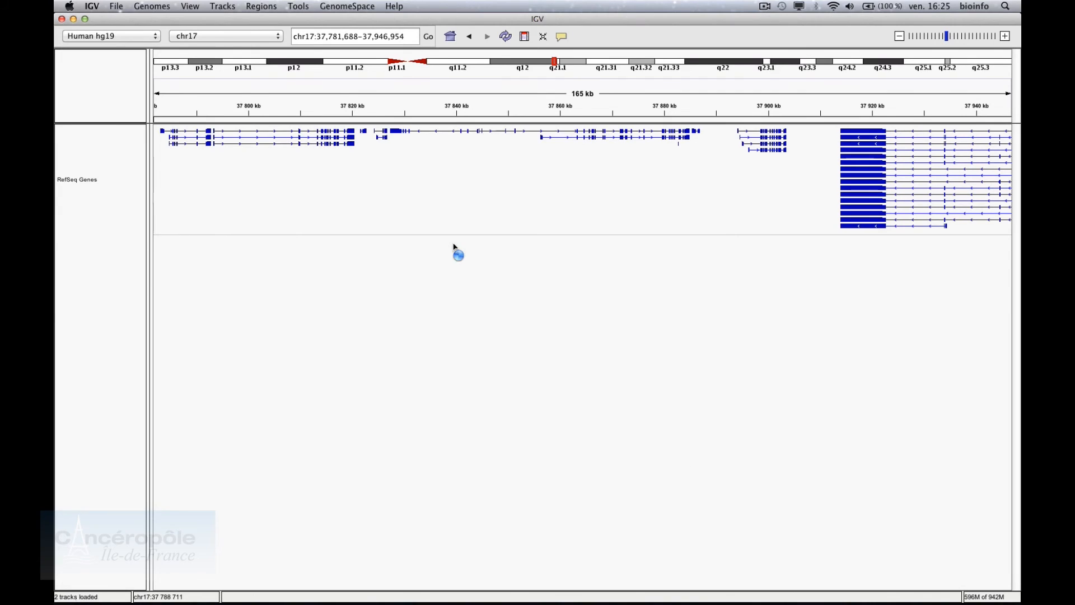
click(118, 6)
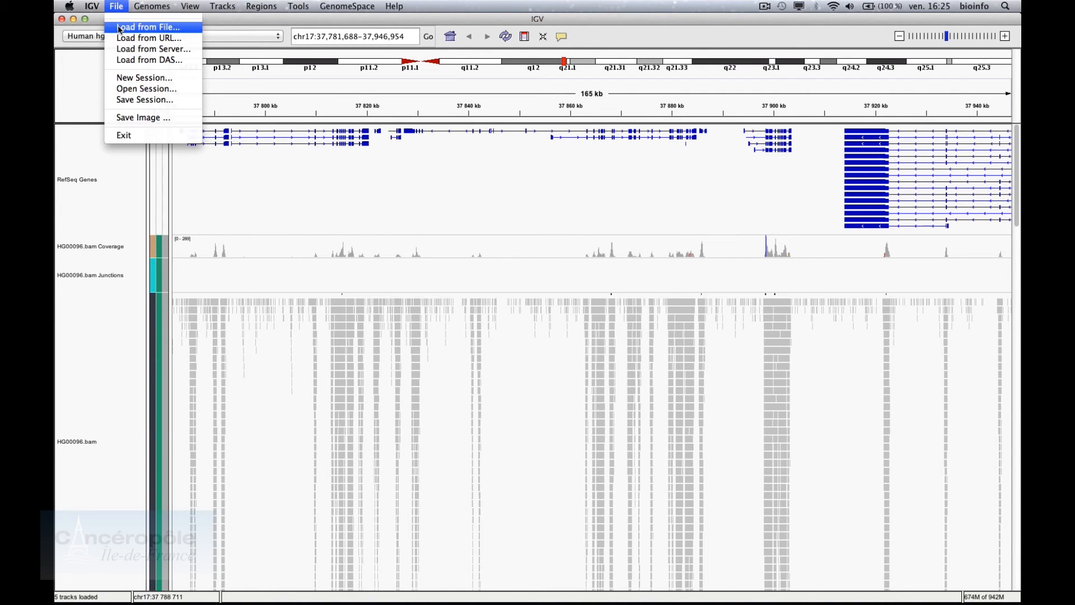
click(119, 28)
click(422, 264)
double_click(422, 264)
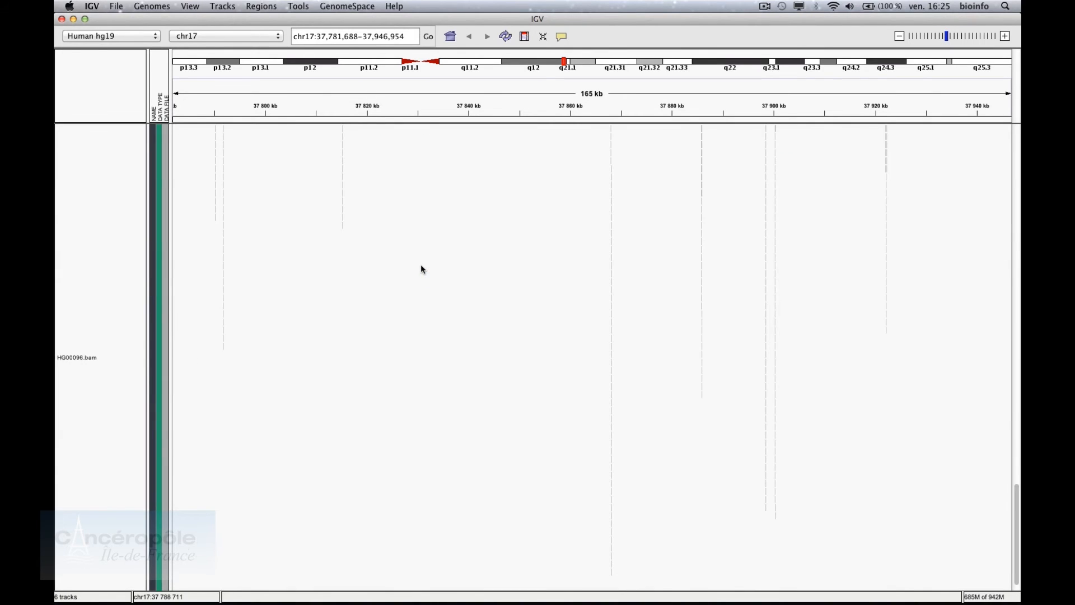
Load Sureselect_v5.bed and HG00096_CGH.cbs, then show the whole genome
click(118, 6)
click(120, 27)
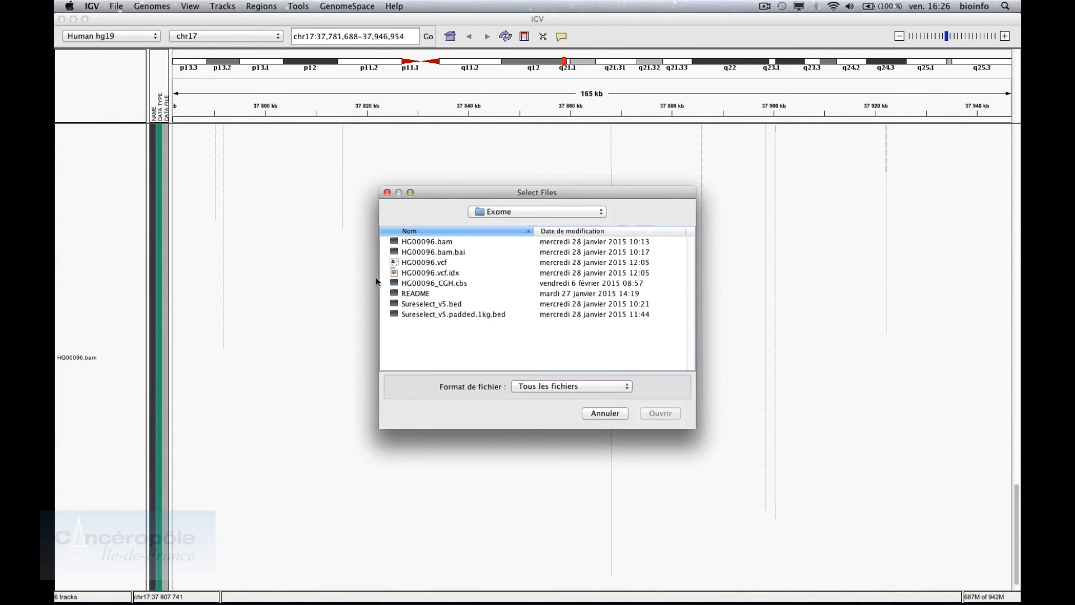
click(429, 315)
double_click(440, 307)
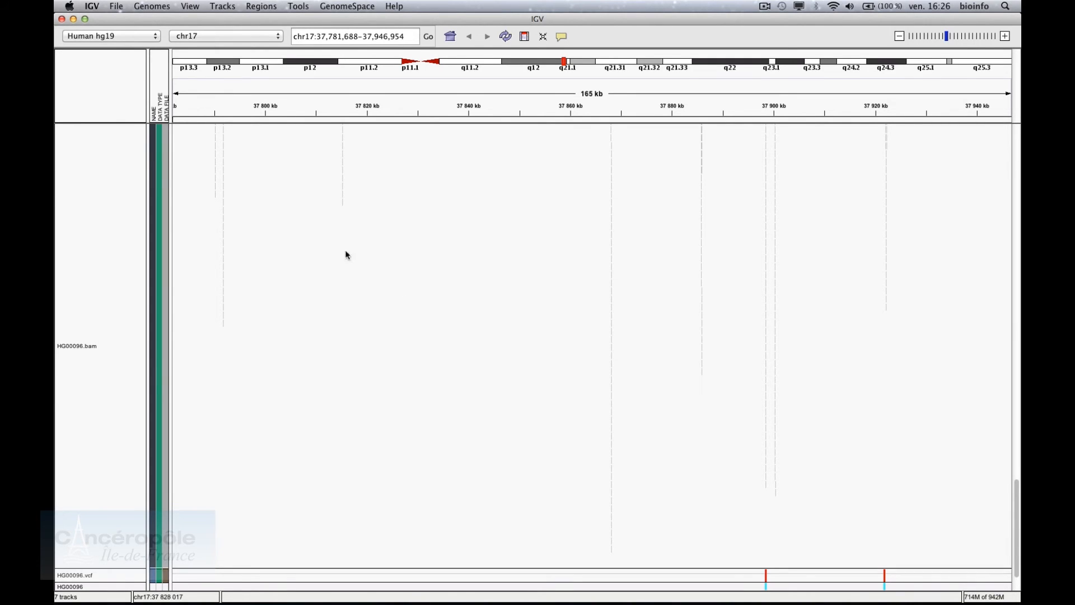
click(122, 5)
click(124, 30)
click(460, 286)
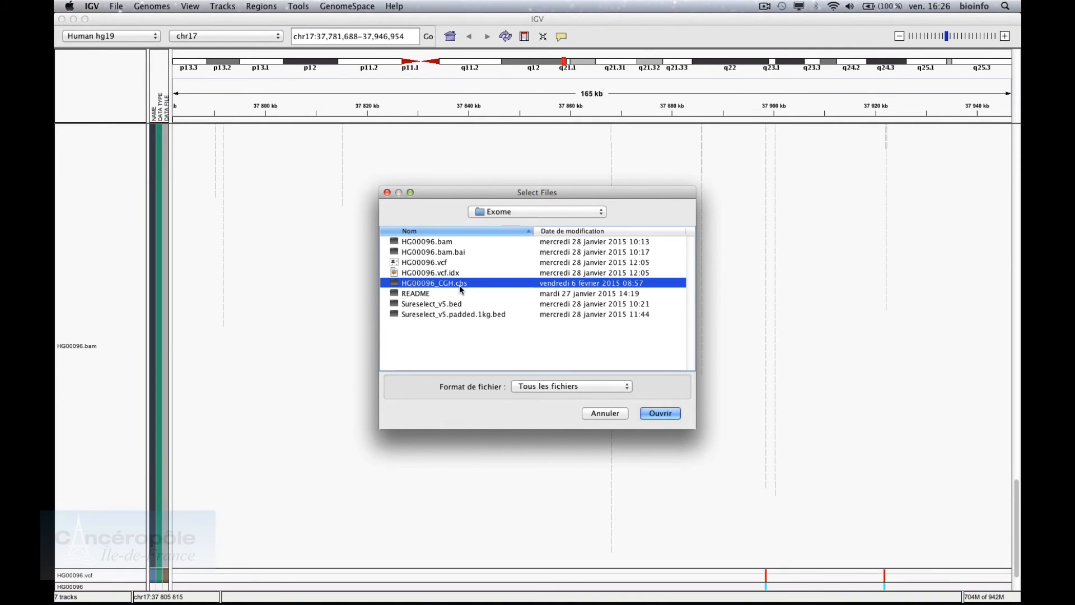
double_click(459, 284)
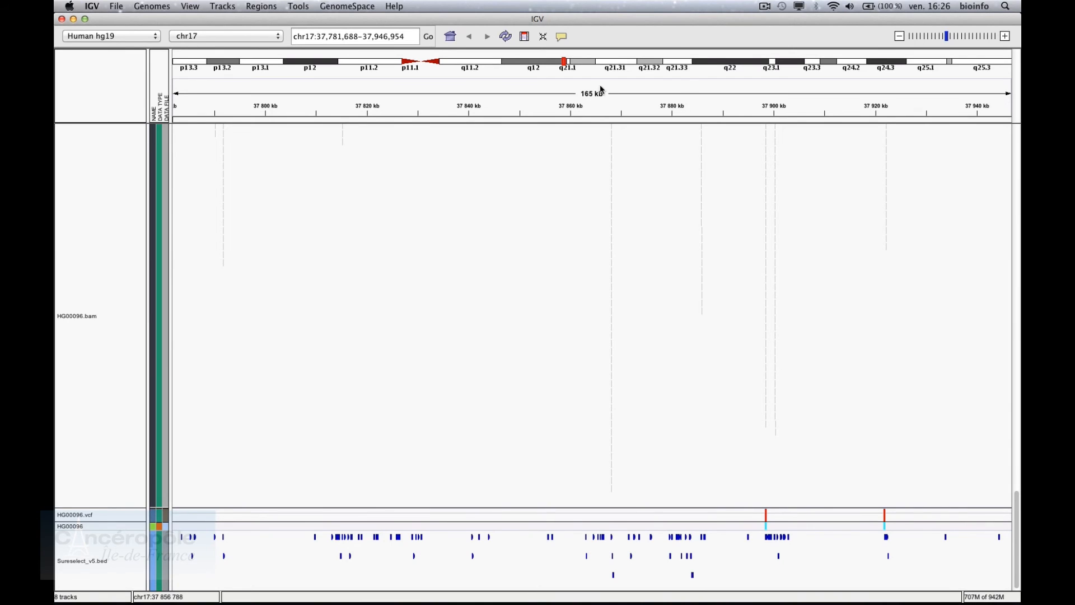
click(451, 36)
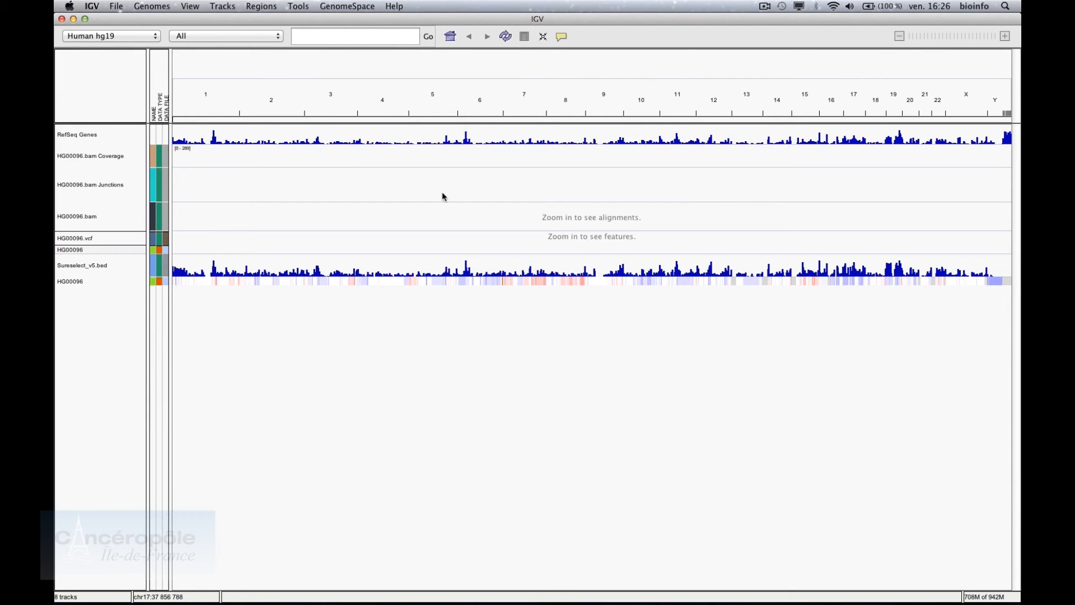
Select the HG00096 copy-number track and drag-zoom to chr13:28,657,700-105,899,699
mouse_move(213, 280)
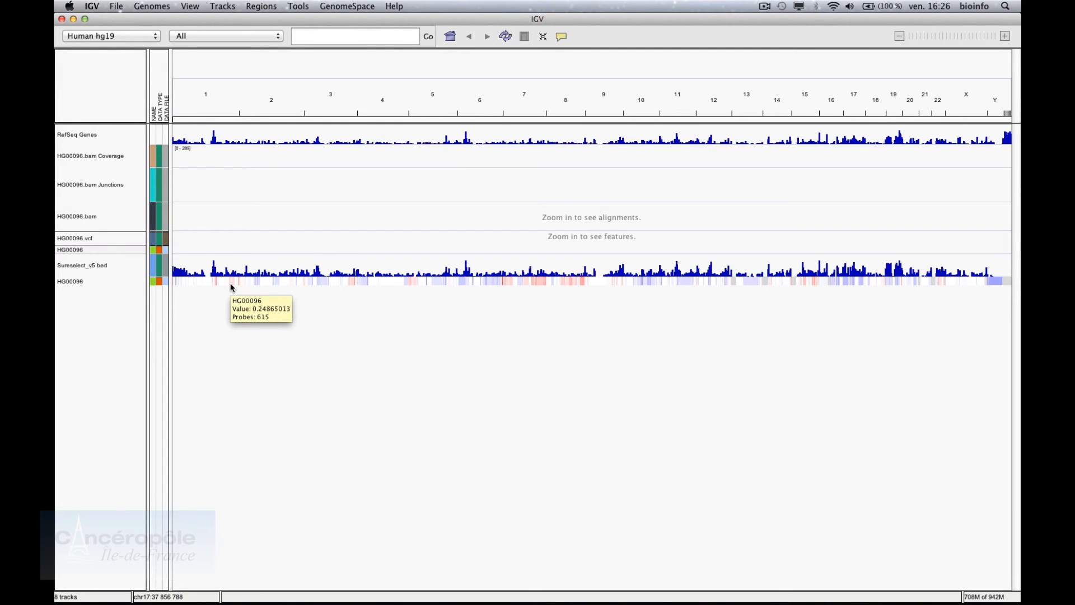
click(132, 281)
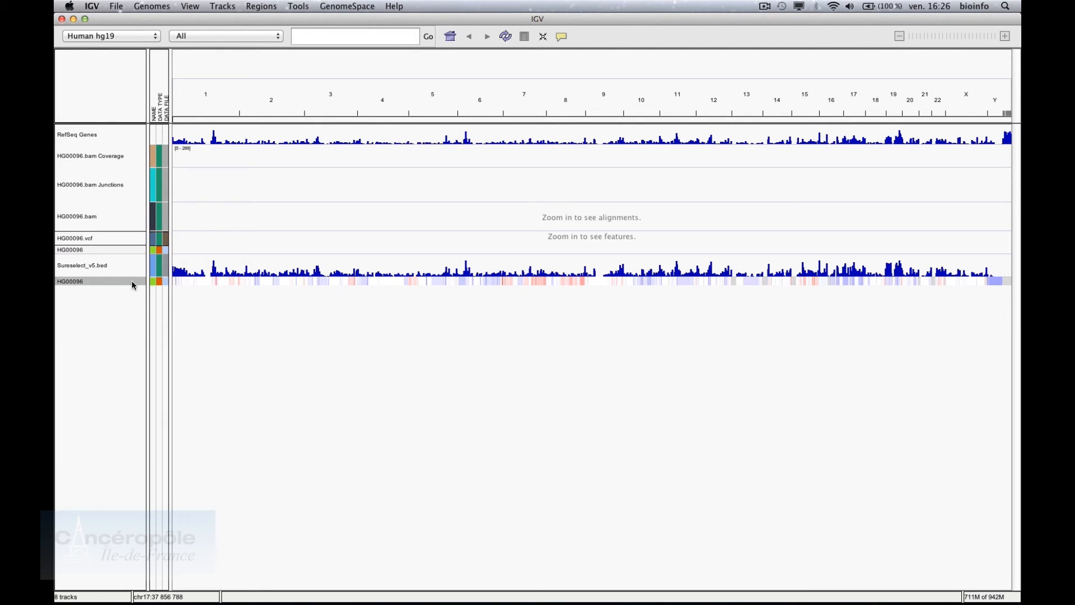
mouse_move(216, 283)
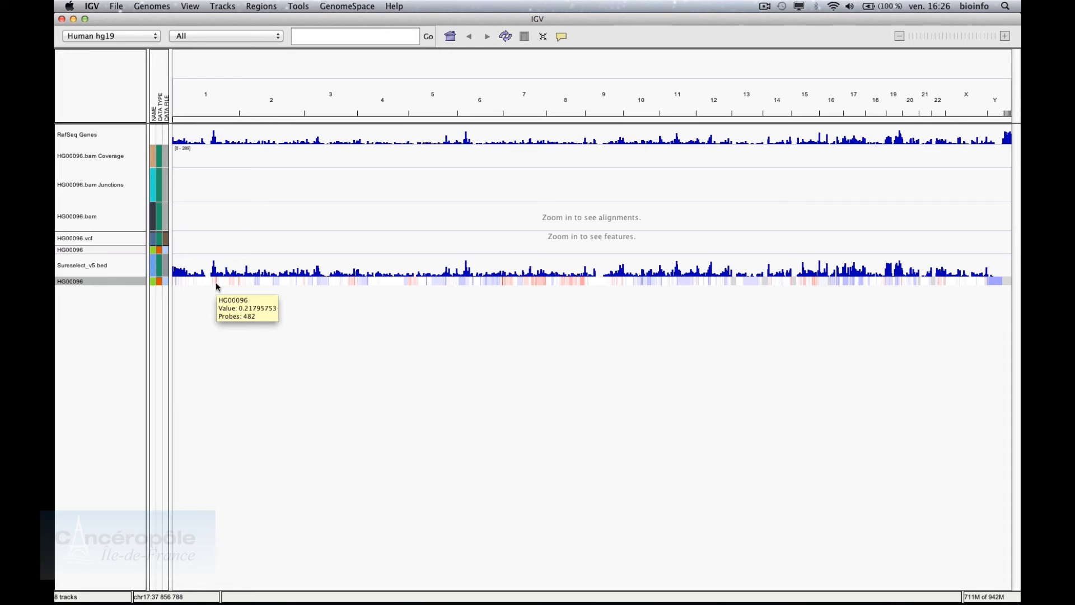
mouse_move(258, 283)
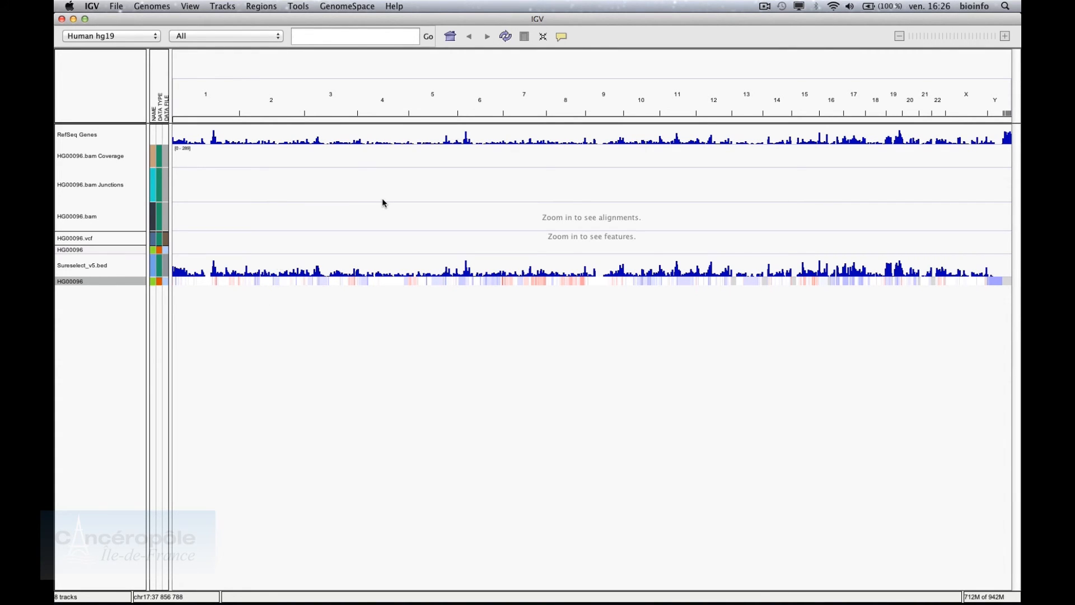
drag(739, 109, 760, 111)
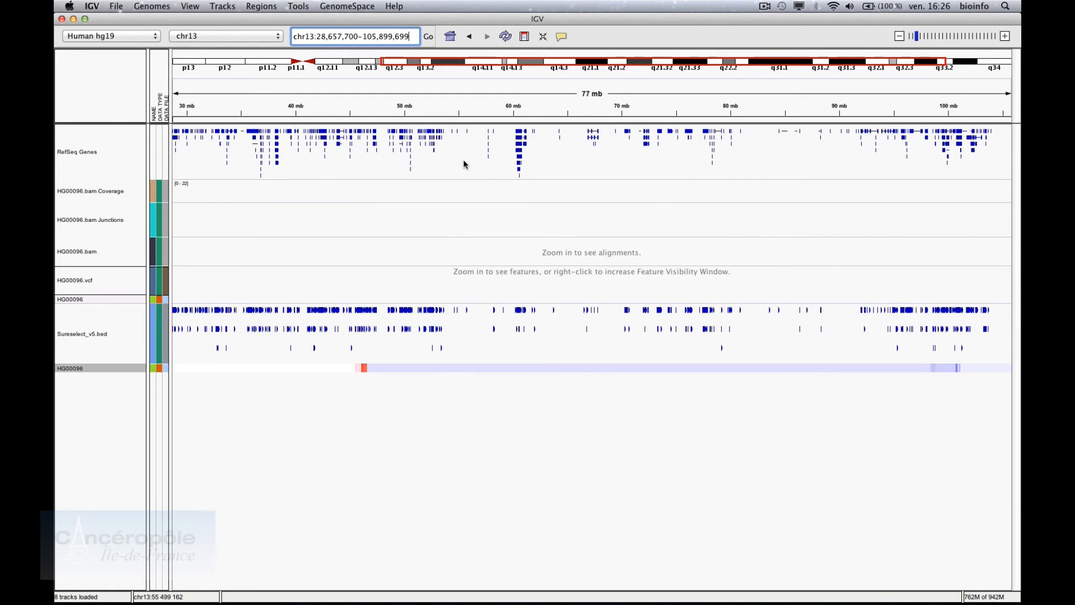
Drag-zoom chromosome 13 down to roughly 46.14–46.20 Mb
drag(339, 112, 374, 112)
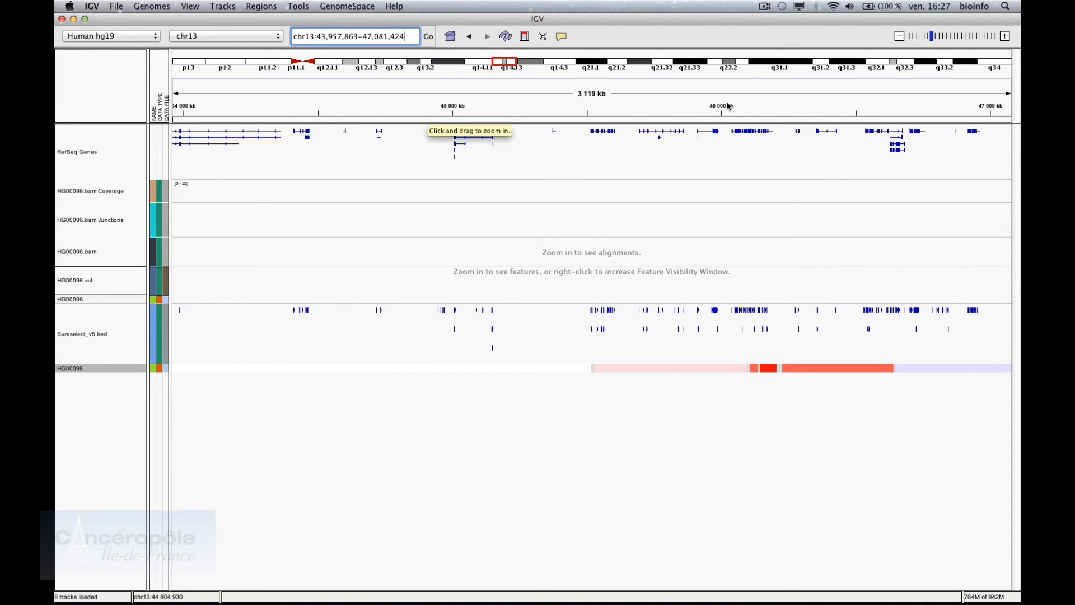
drag(708, 103, 799, 103)
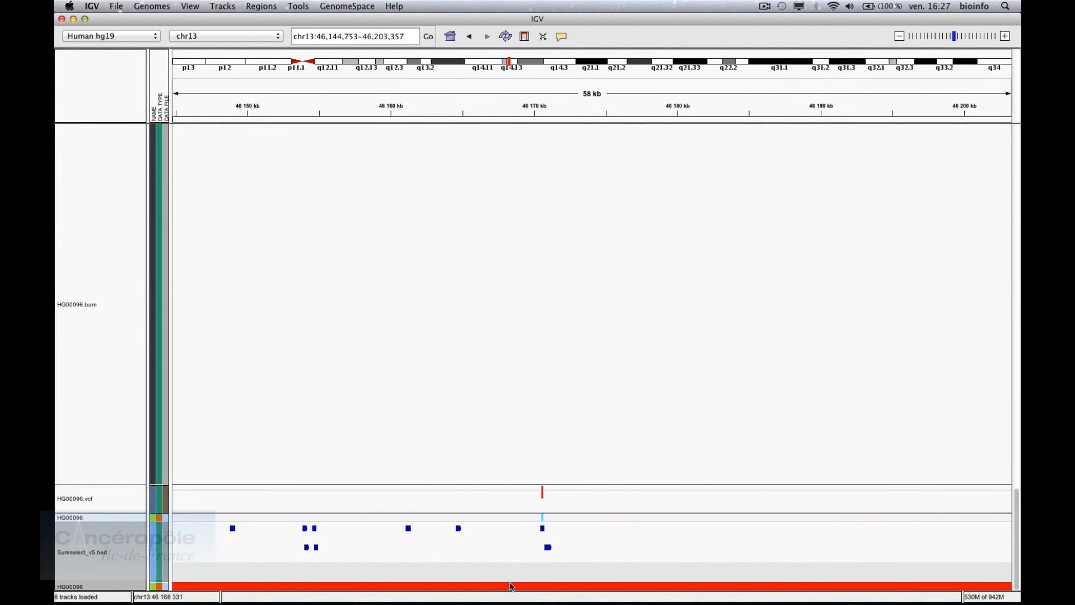
mouse_move(510, 589)
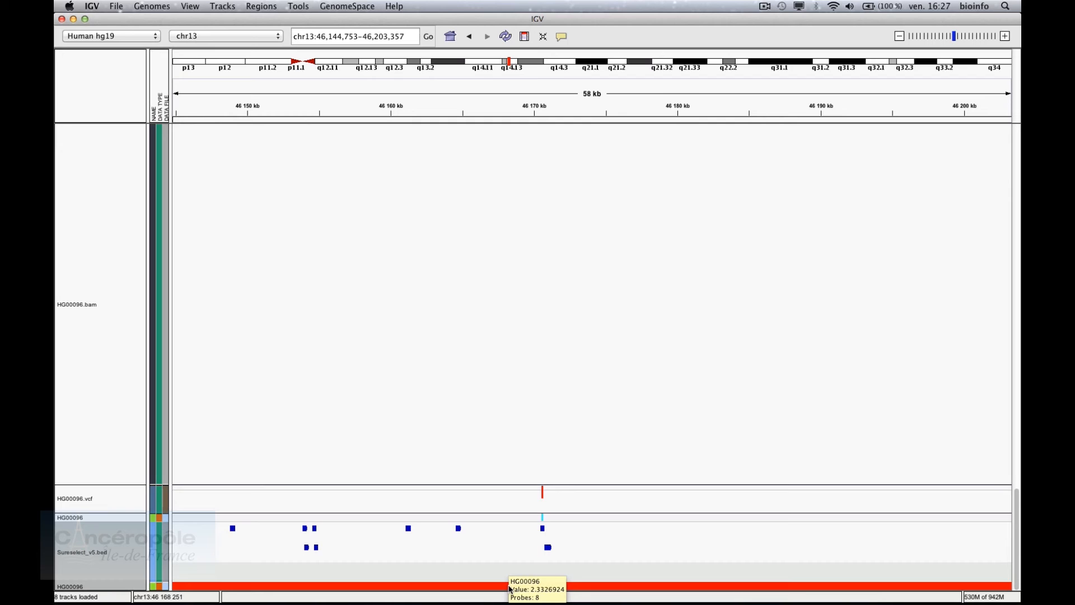
mouse_move(550, 552)
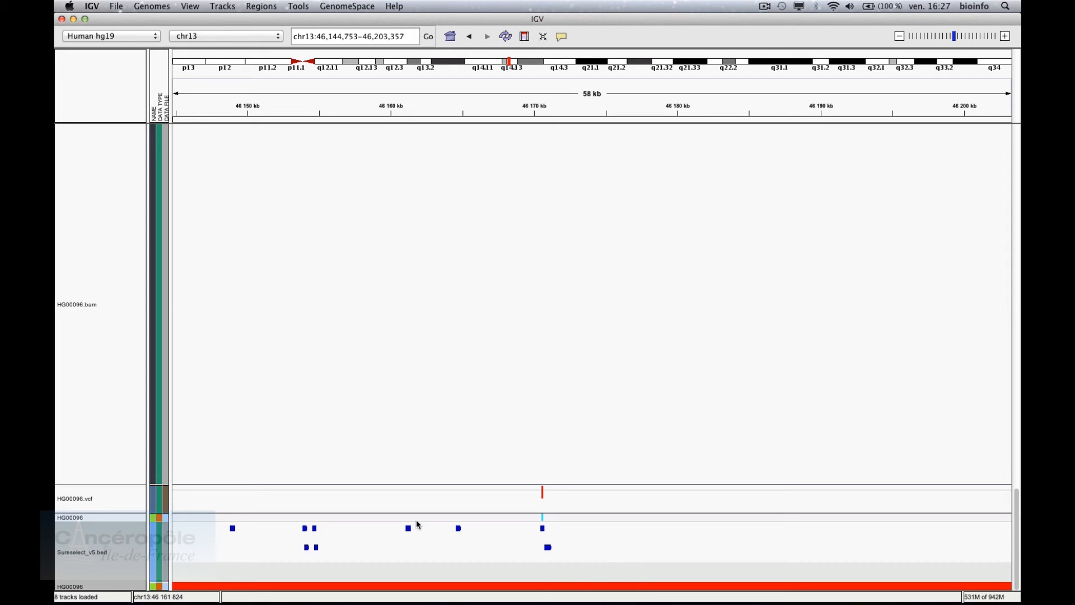
mouse_move(409, 532)
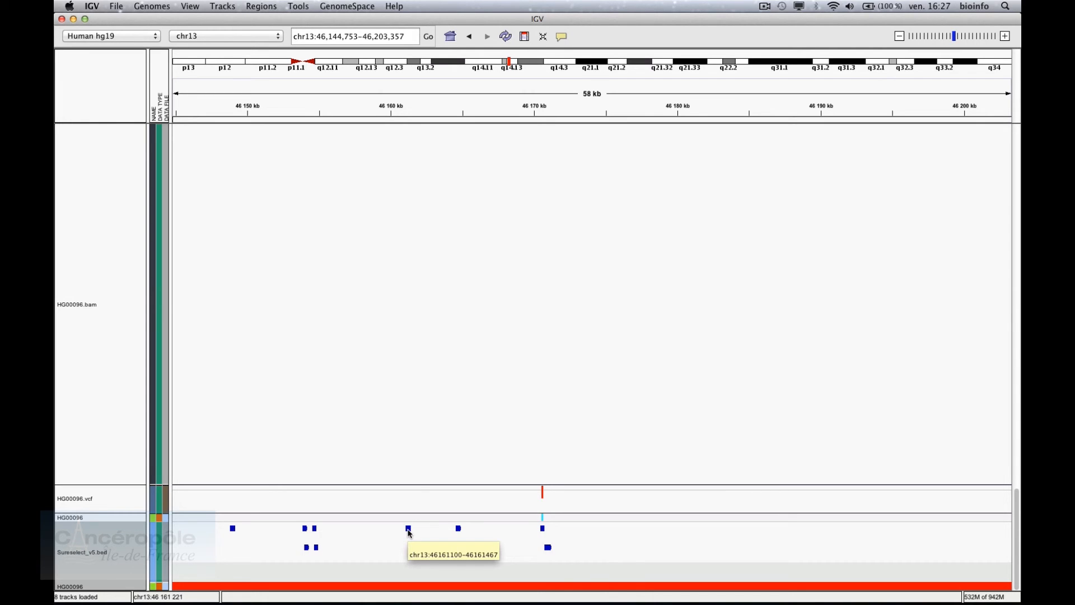
mouse_move(308, 532)
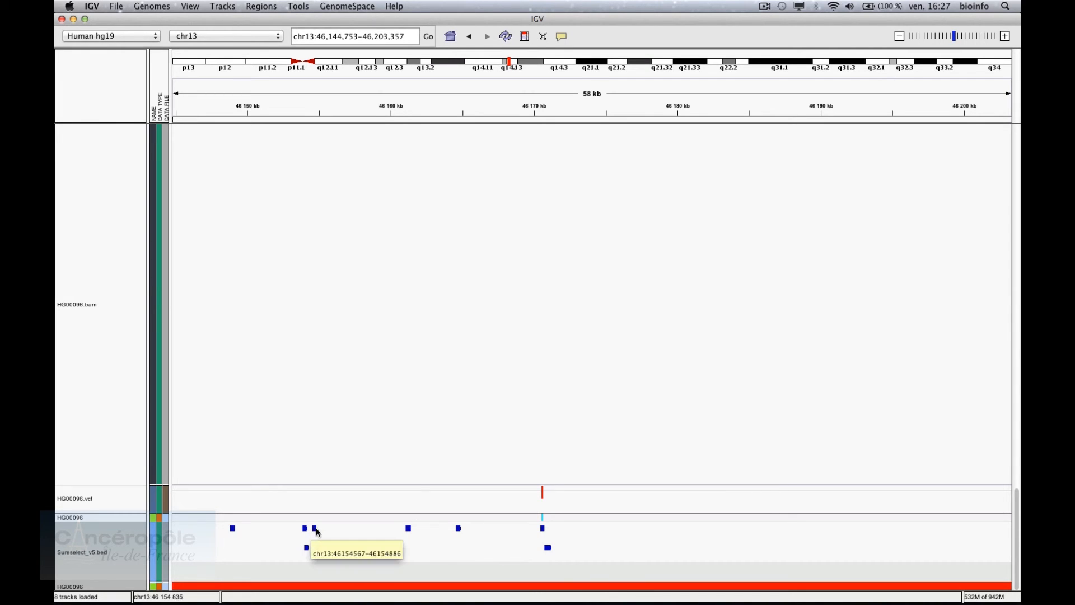
mouse_move(317, 554)
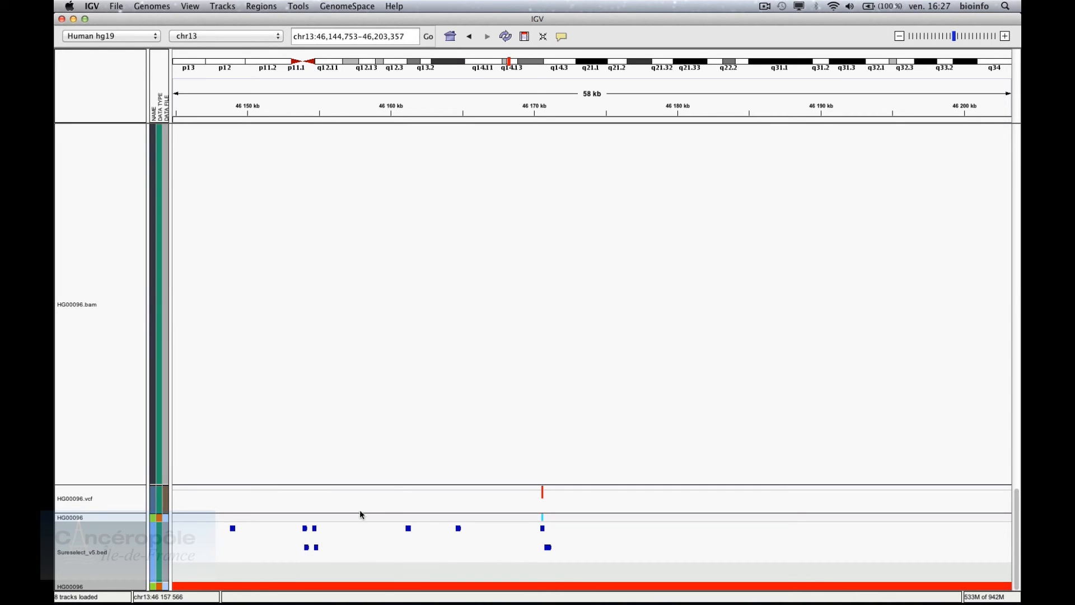
Select the HG00096.vcf track, then zoom and pan to the reads of the 46,170,609 C>T variant
click(66, 496)
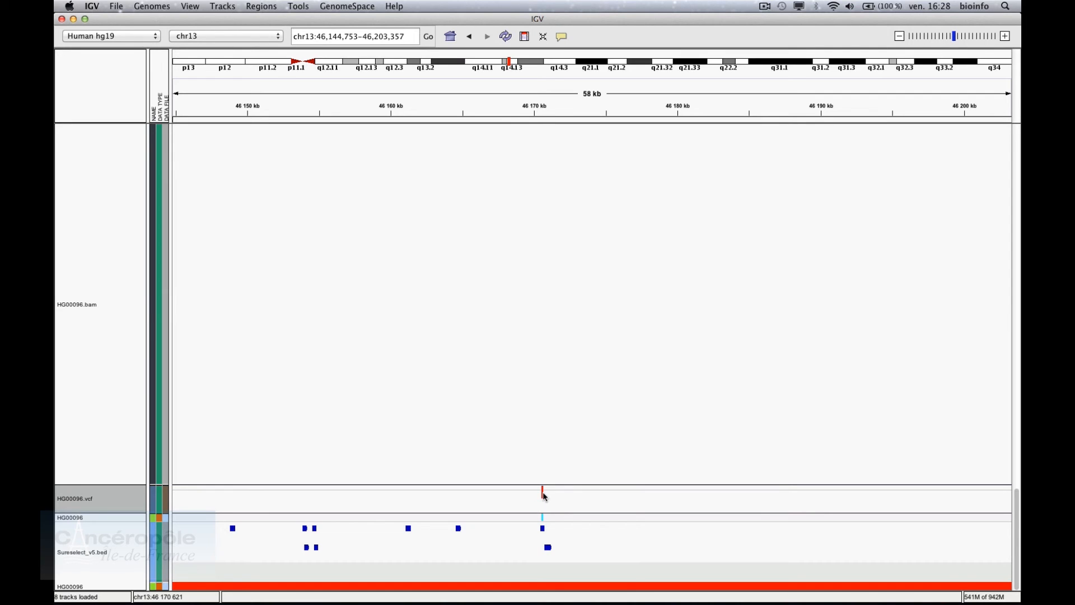
mouse_move(543, 496)
scroll(513, 388, up, 3)
scroll(515, 393, up, 3)
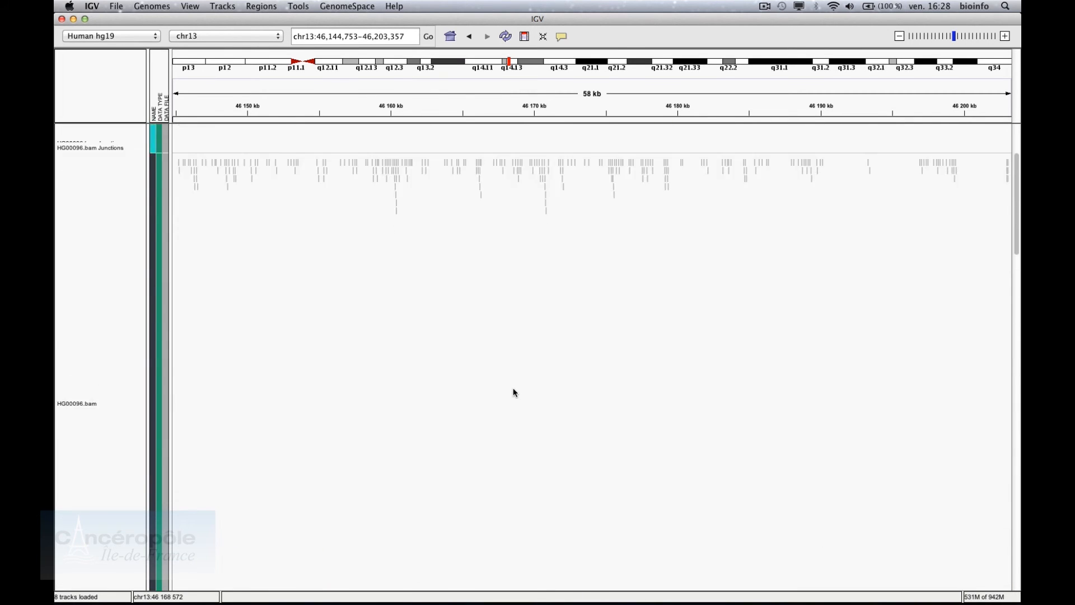
click(1005, 36)
click(1006, 37)
click(1005, 36)
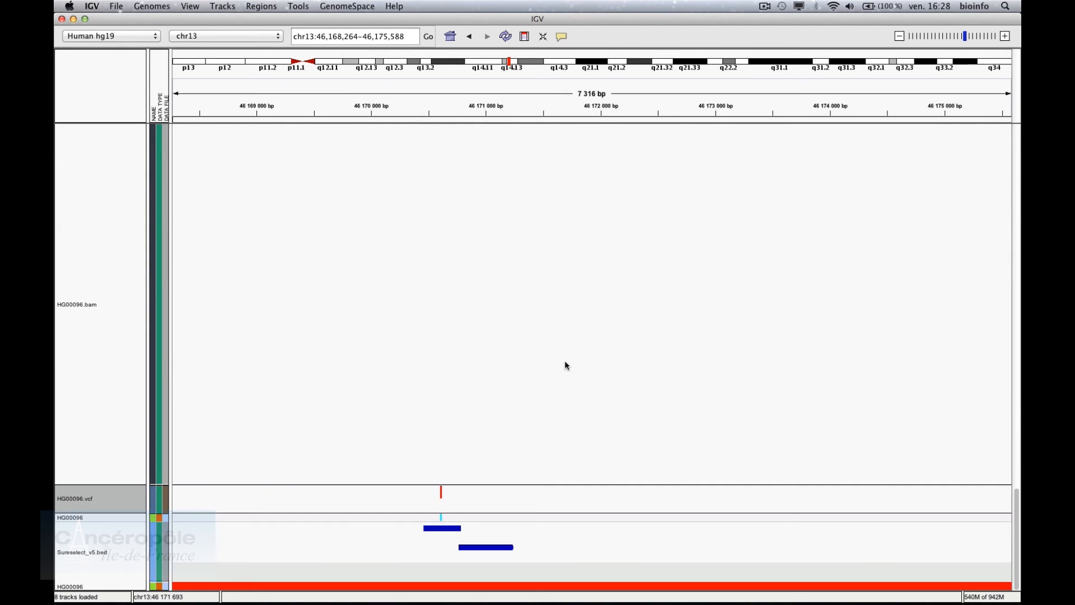
drag(565, 365, 674, 386)
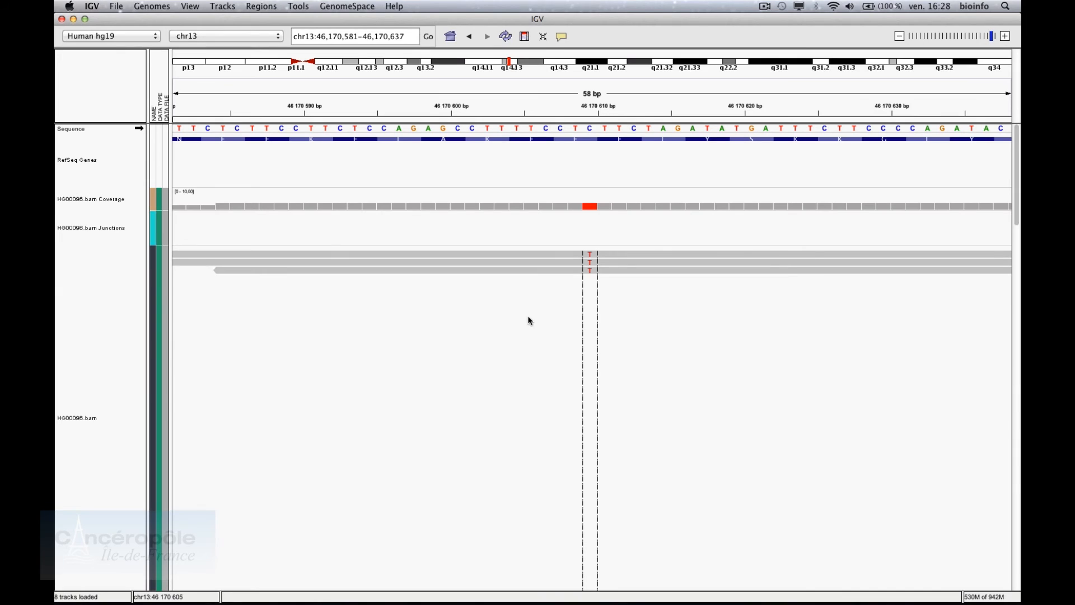
mouse_move(589, 258)
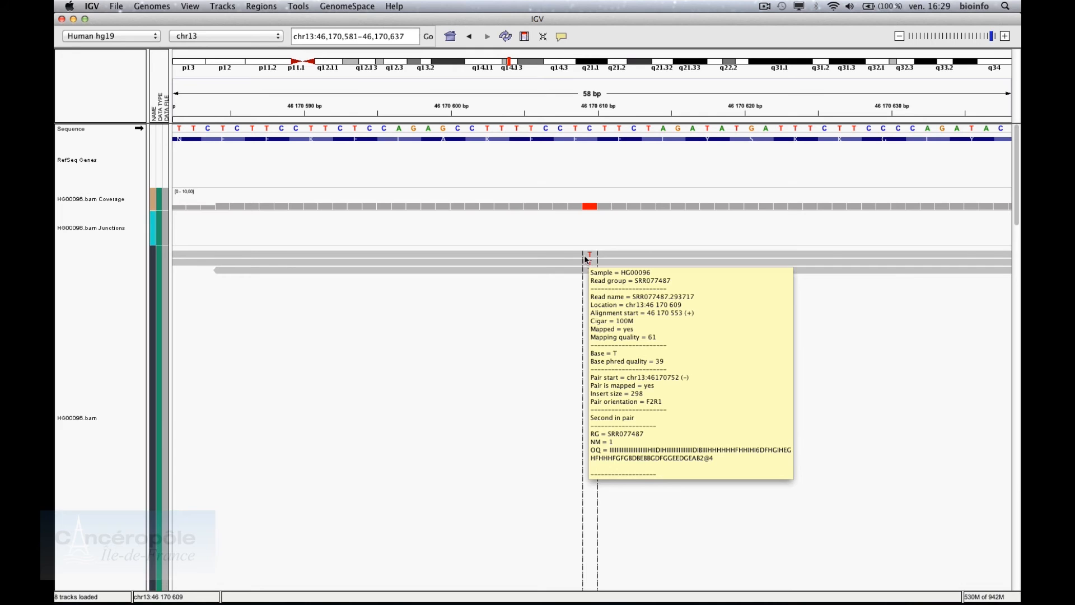
right_click(537, 260)
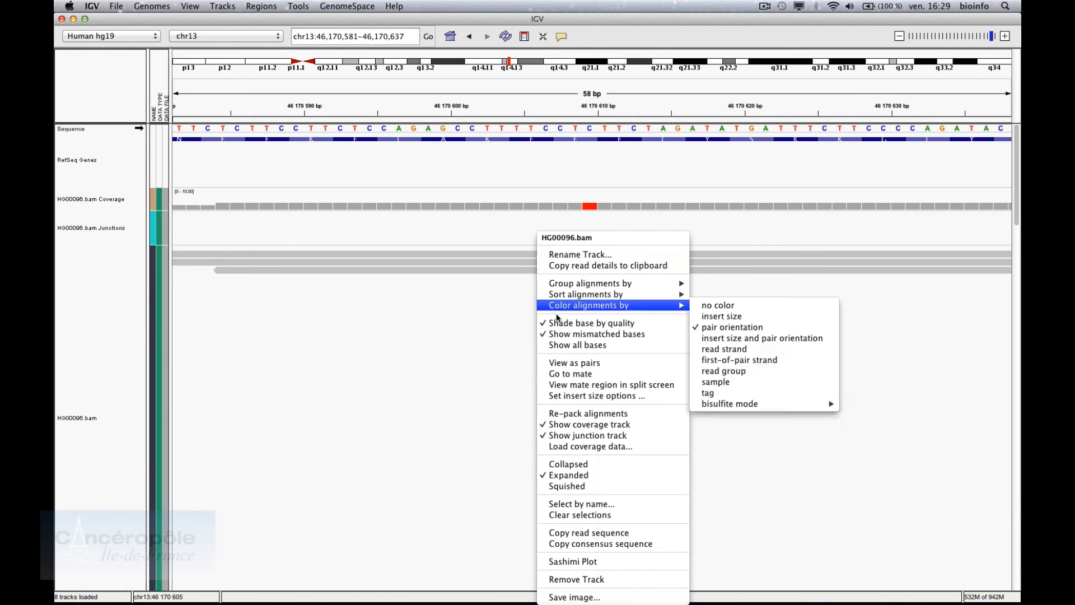
click(558, 345)
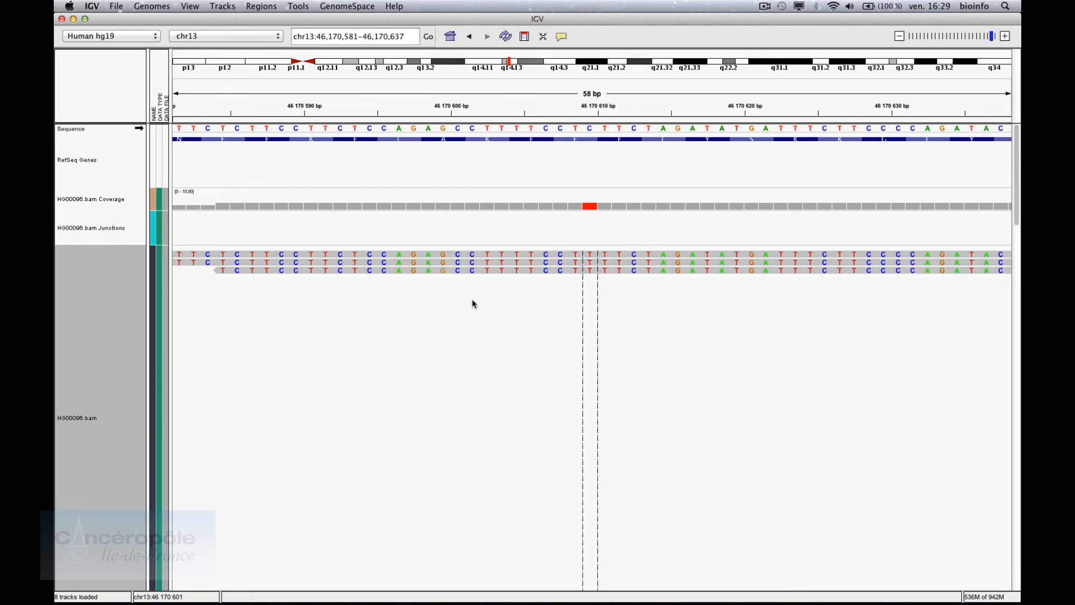
click(485, 272)
right_click(485, 273)
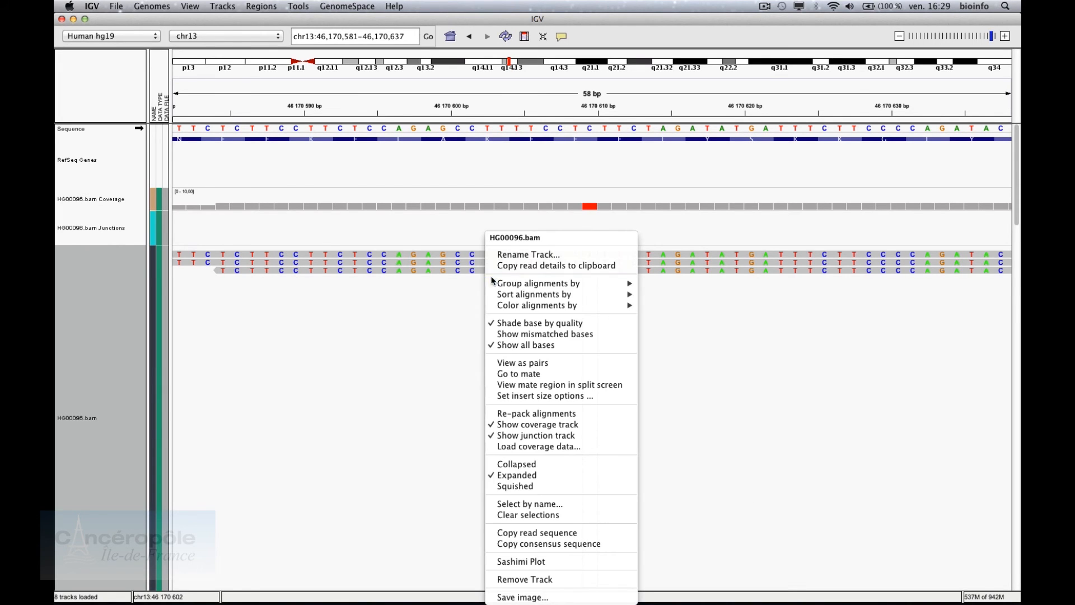
click(506, 334)
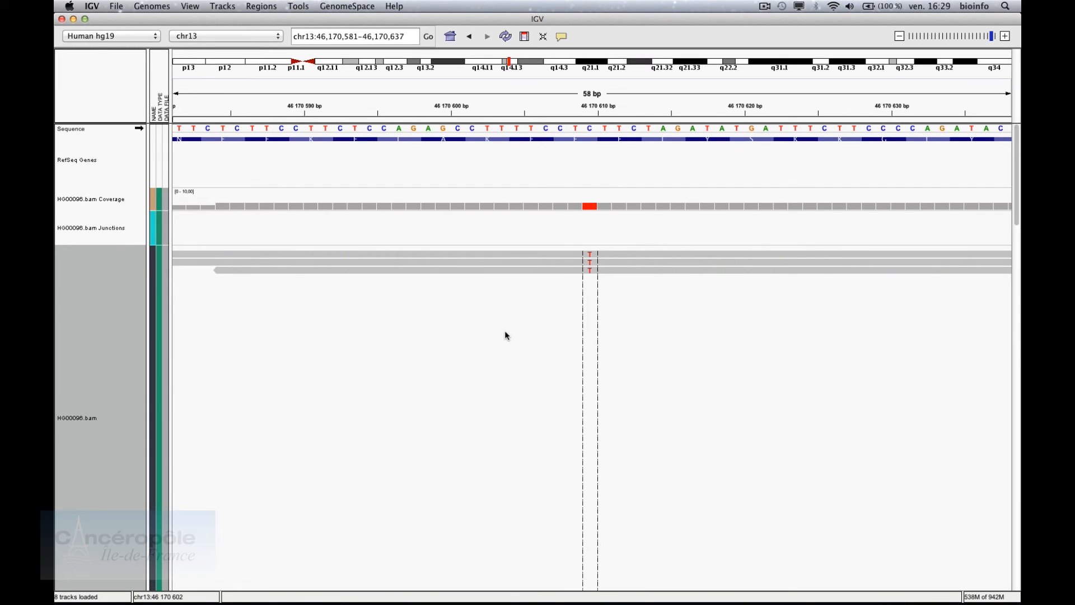
click(594, 208)
Select the HG00096.vcf track and jump with Ctrl+F to the variant at chr13:46,942,835-46,943,062
mouse_move(592, 143)
scroll(512, 237, down, 10)
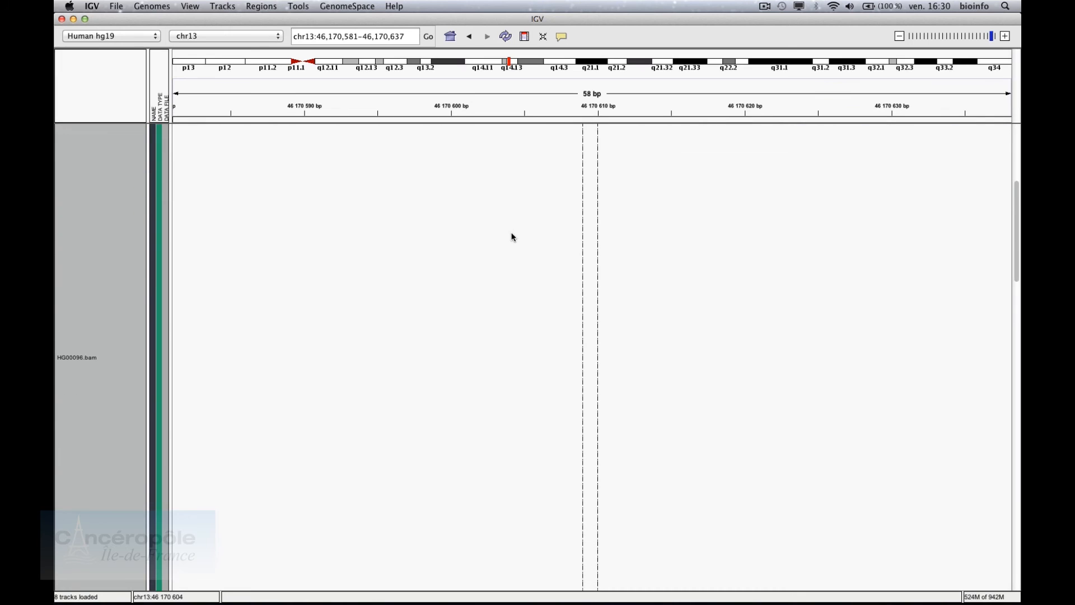
scroll(511, 236, down, 5)
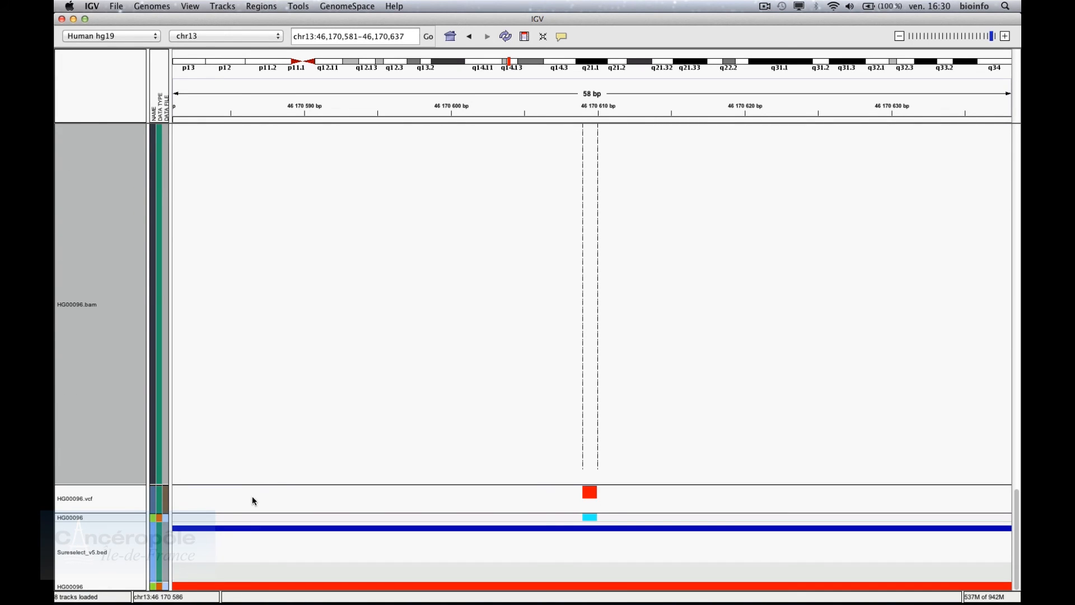
click(120, 511)
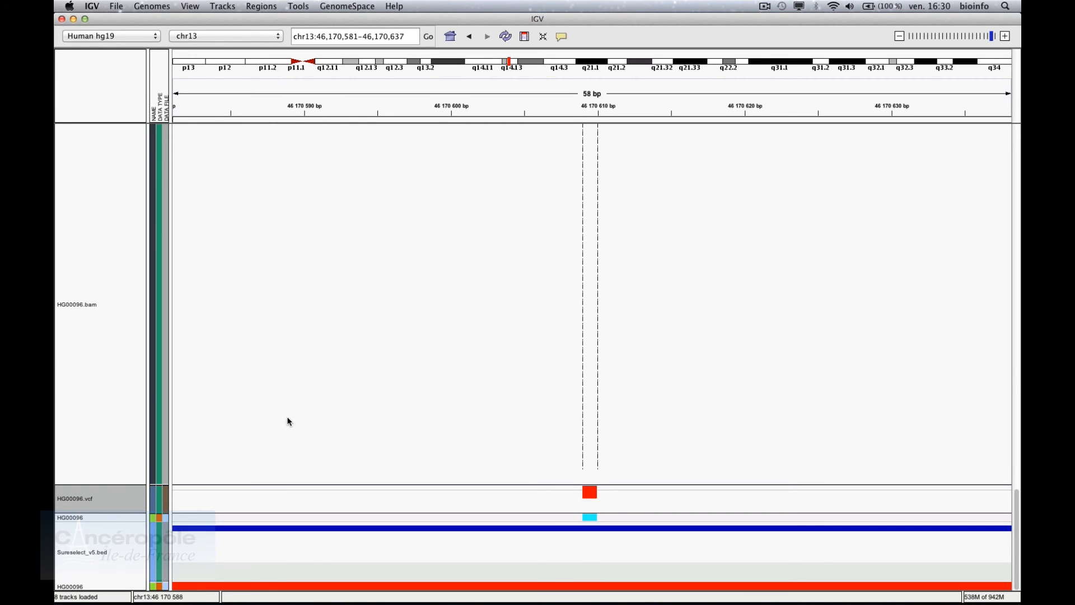
scroll(288, 421, up, 15)
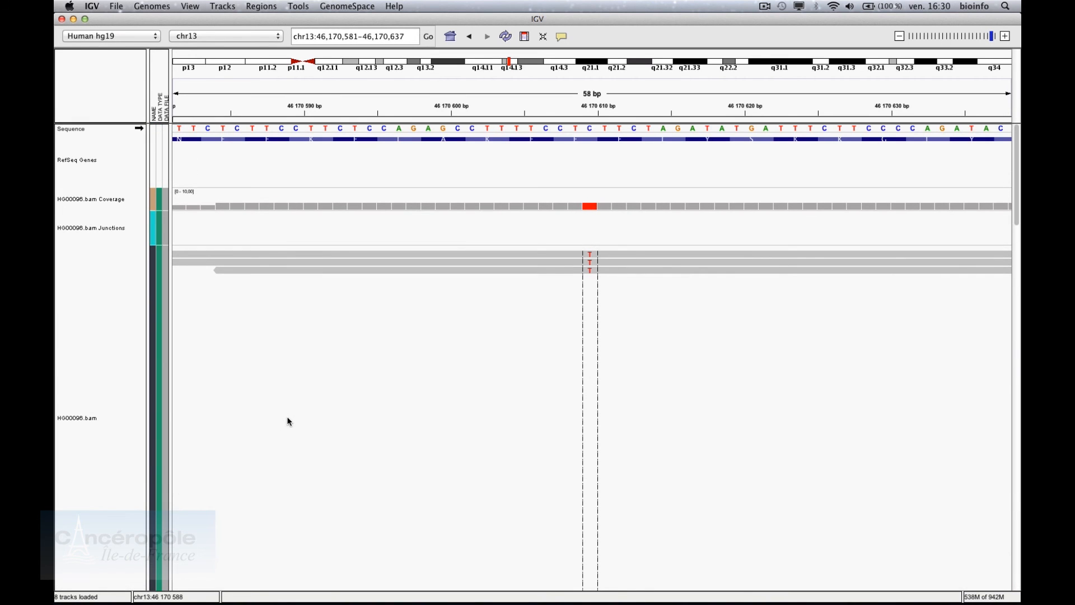
key(ctrl+f)
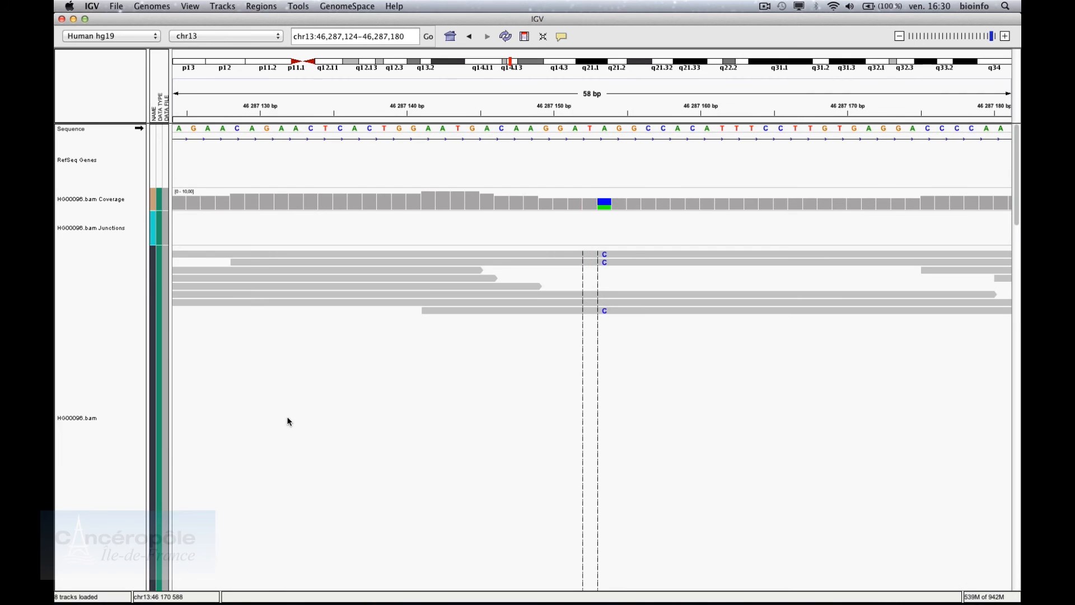
mouse_move(601, 144)
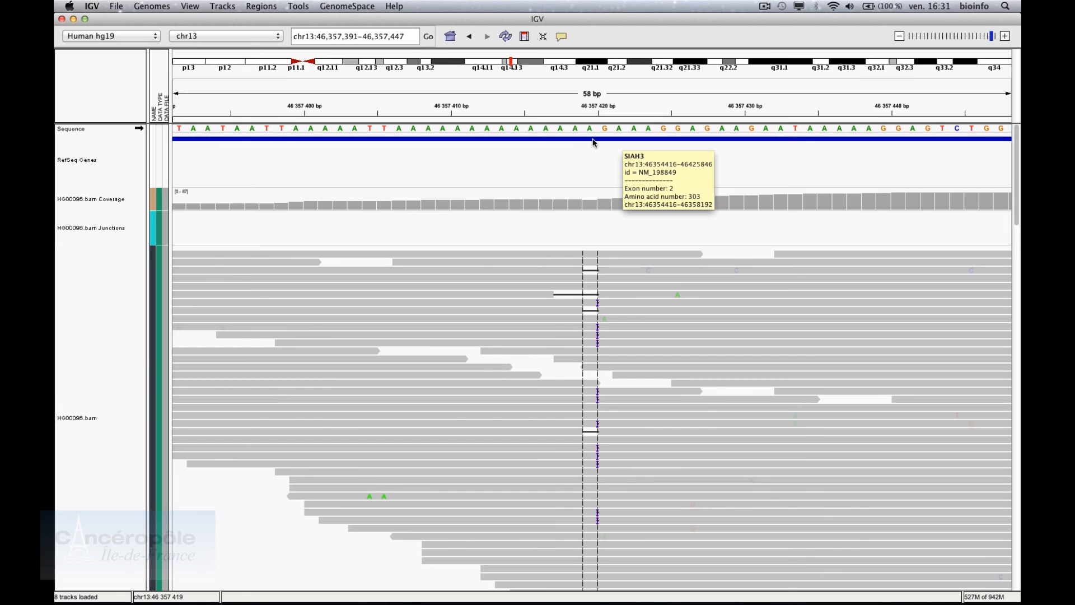
mouse_move(594, 280)
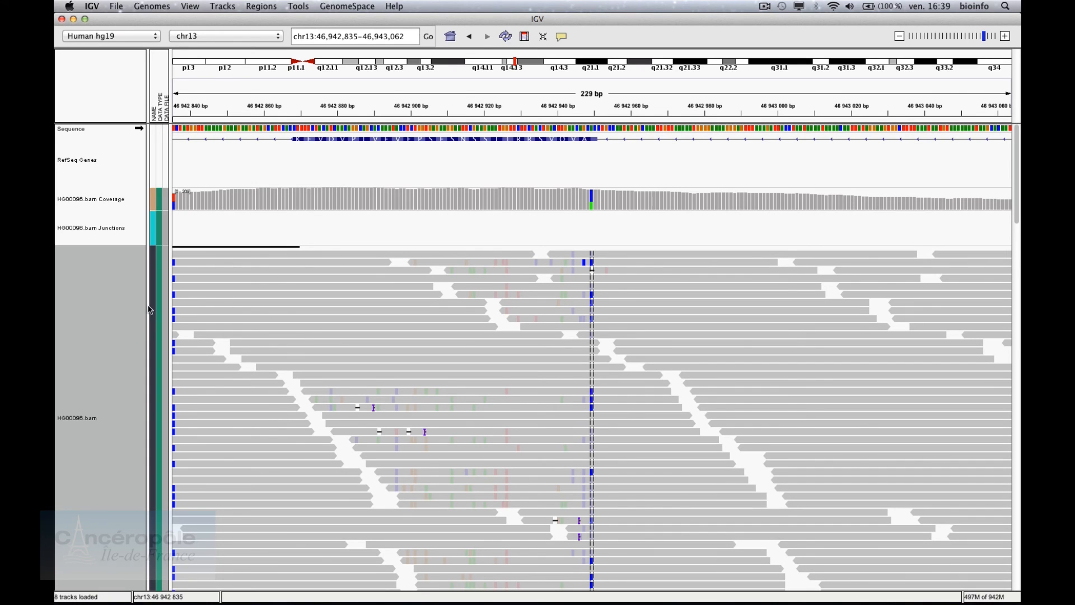
Colour the HG00096 alignments by read strand
right_click(128, 306)
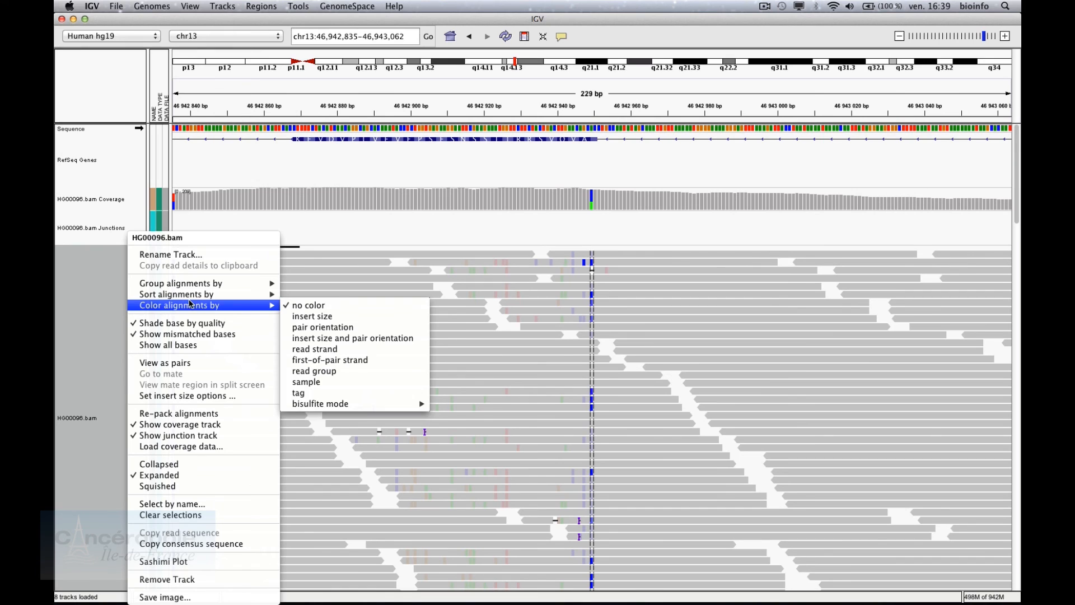
mouse_move(264, 308)
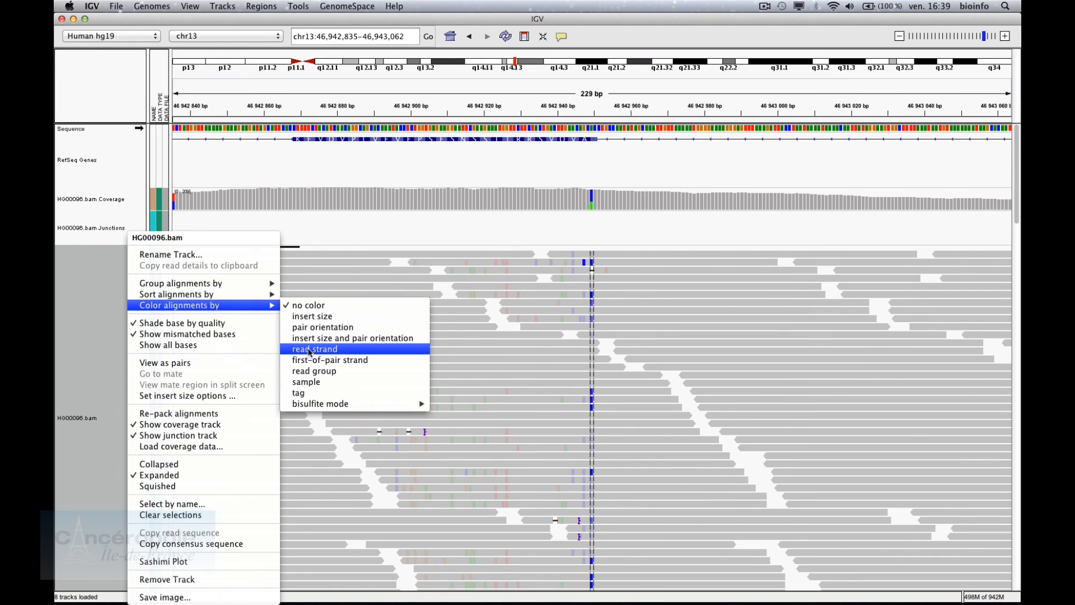
click(310, 350)
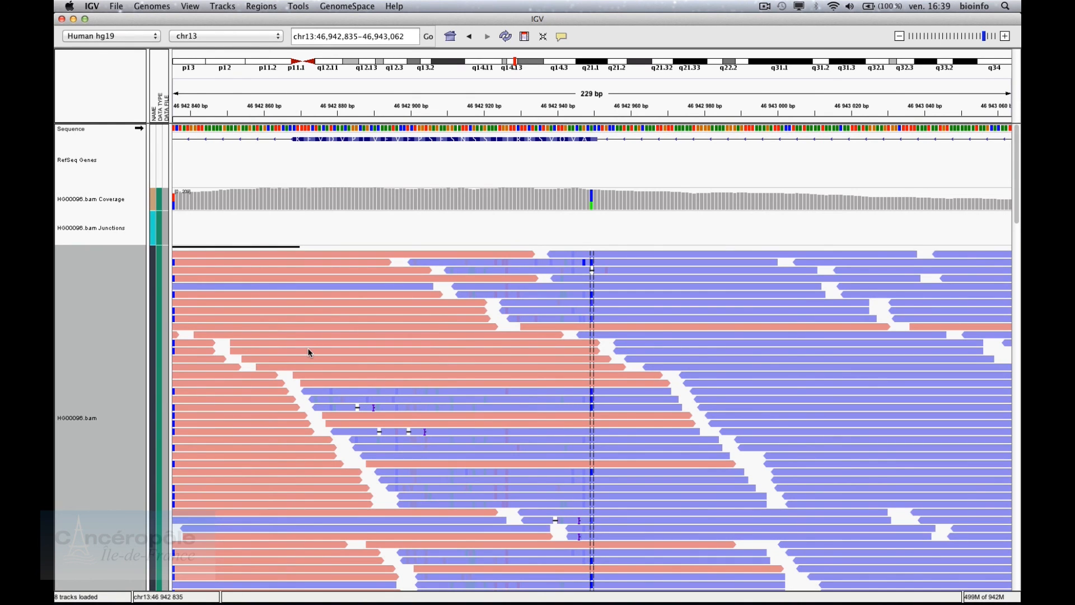
Zoom to base level at the variant, showing 187 reads: 76 A, 110 C, 1 G
scroll(572, 220, down, 10)
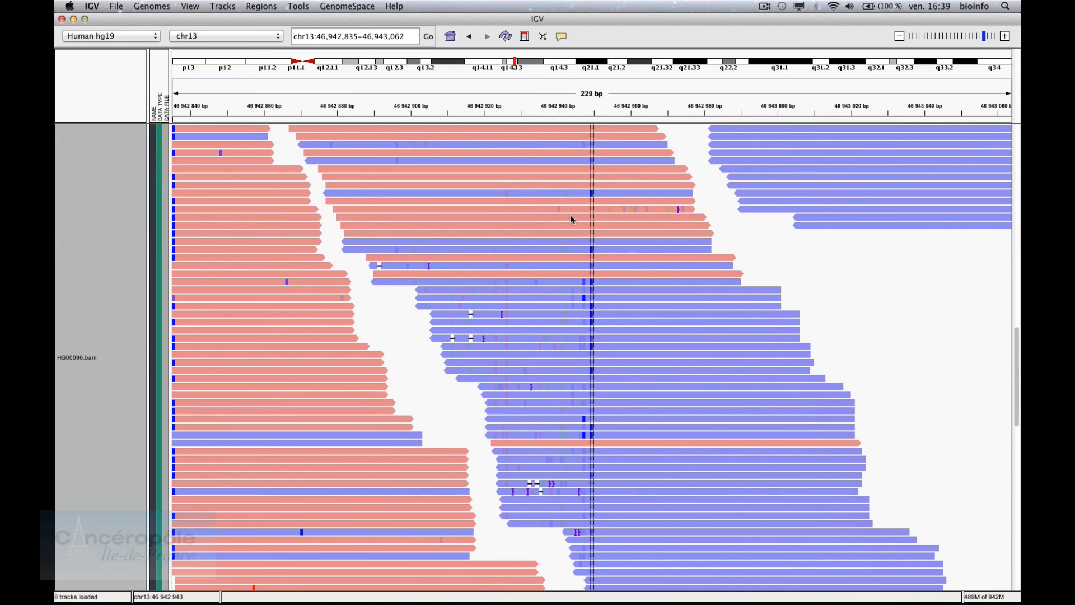
scroll(572, 220, up, 5)
scroll(572, 220, up, 5)
scroll(572, 219, up, 5)
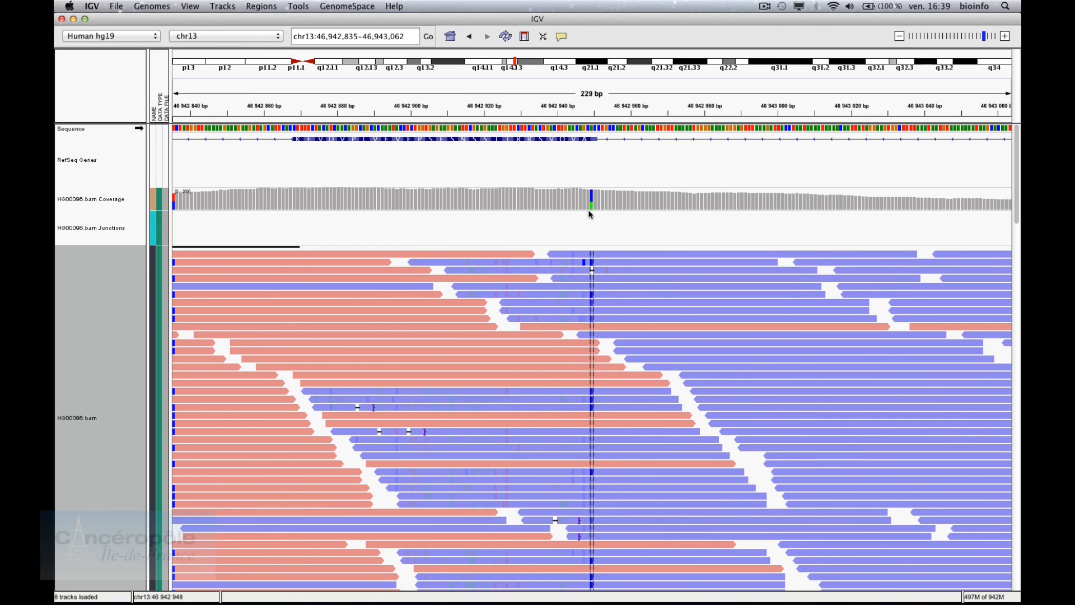
mouse_move(592, 211)
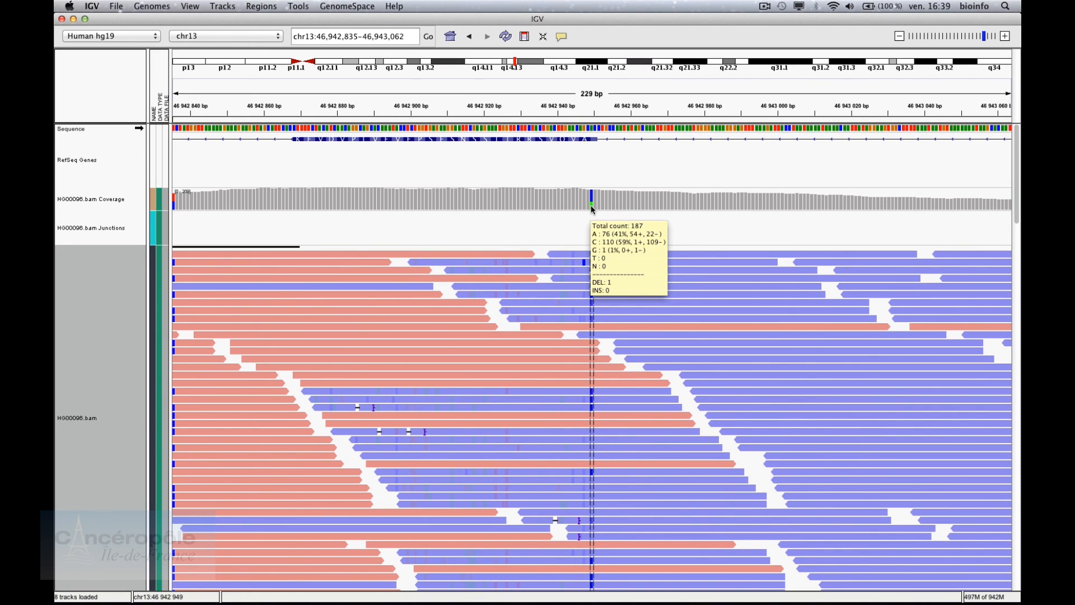
double_click(593, 210)
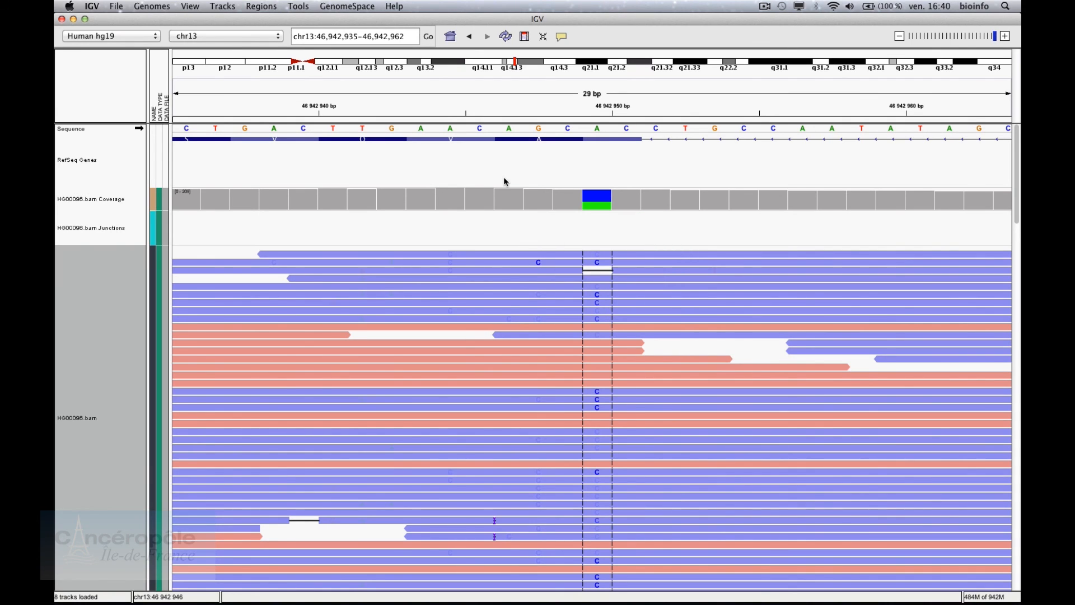
View the example P53 signaling list as CDKN2A, TP53, MDM2 and MDM4 panels
click(274, 5)
click(274, 32)
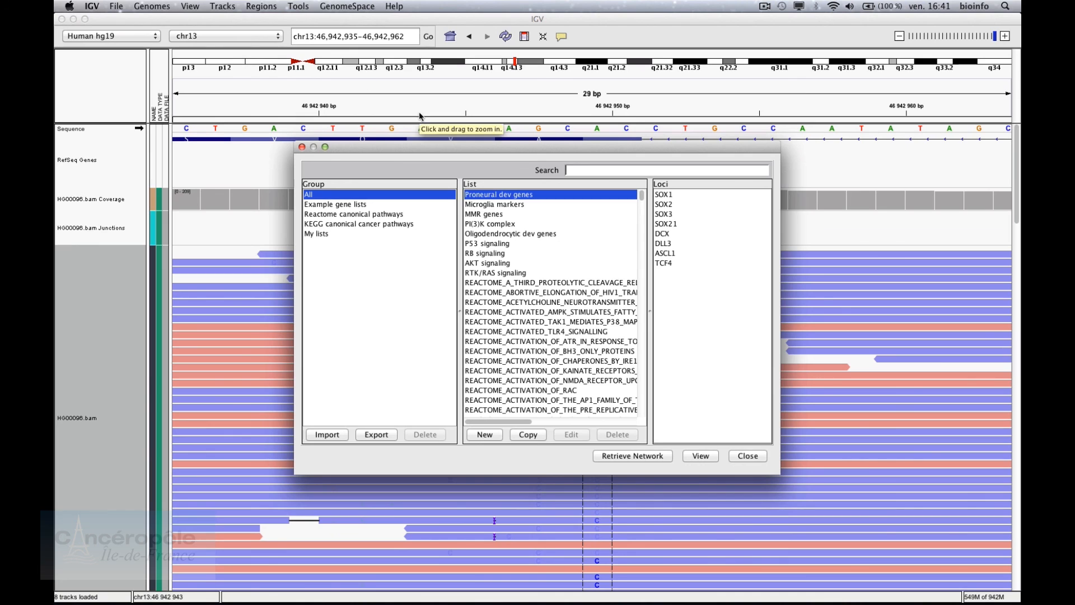
click(390, 205)
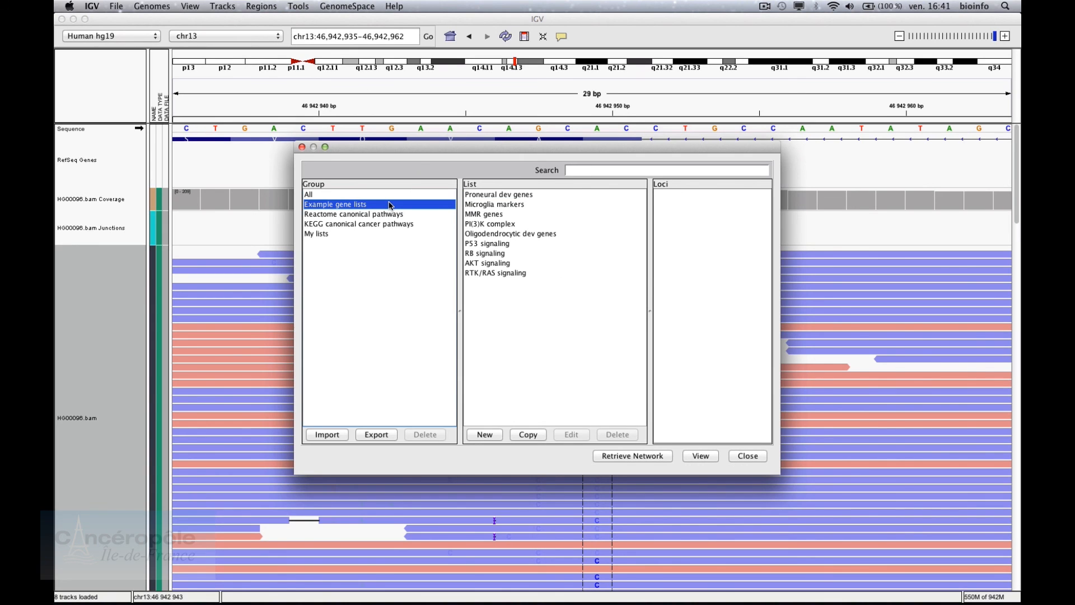
click(501, 244)
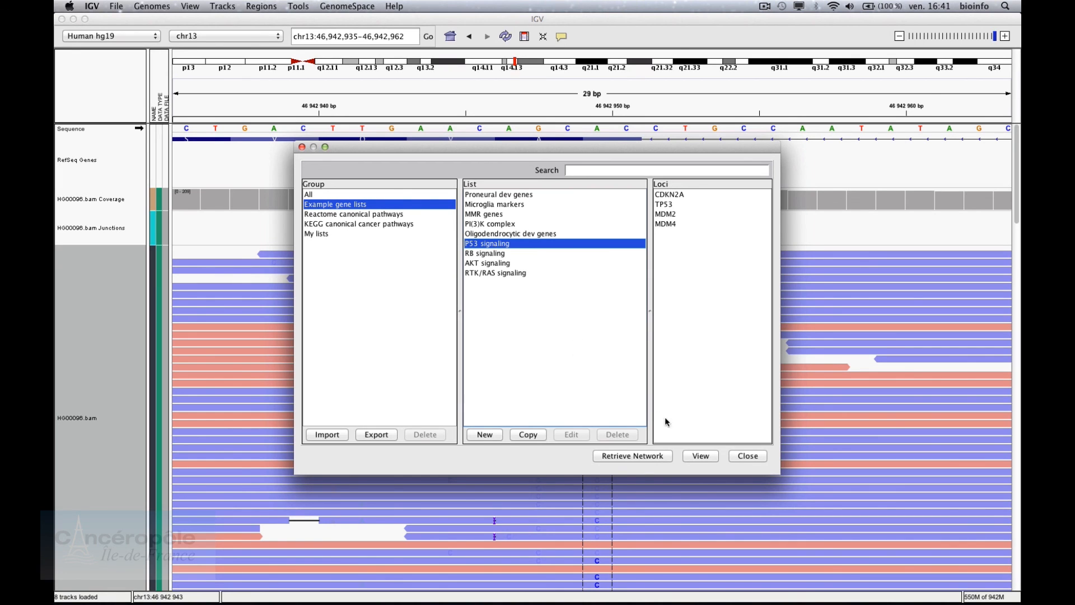
click(700, 456)
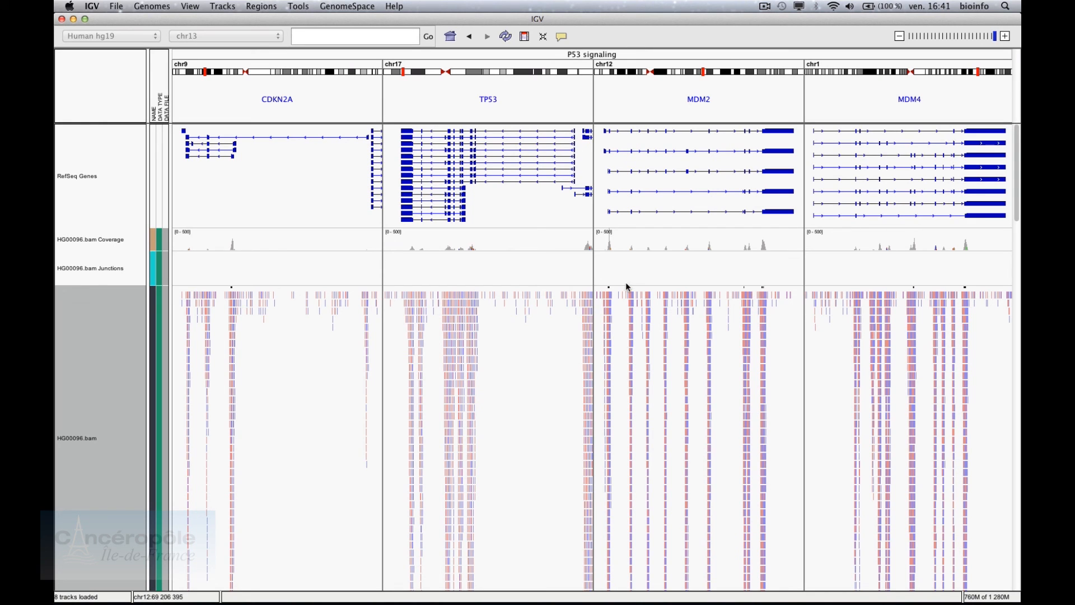
mouse_move(720, 248)
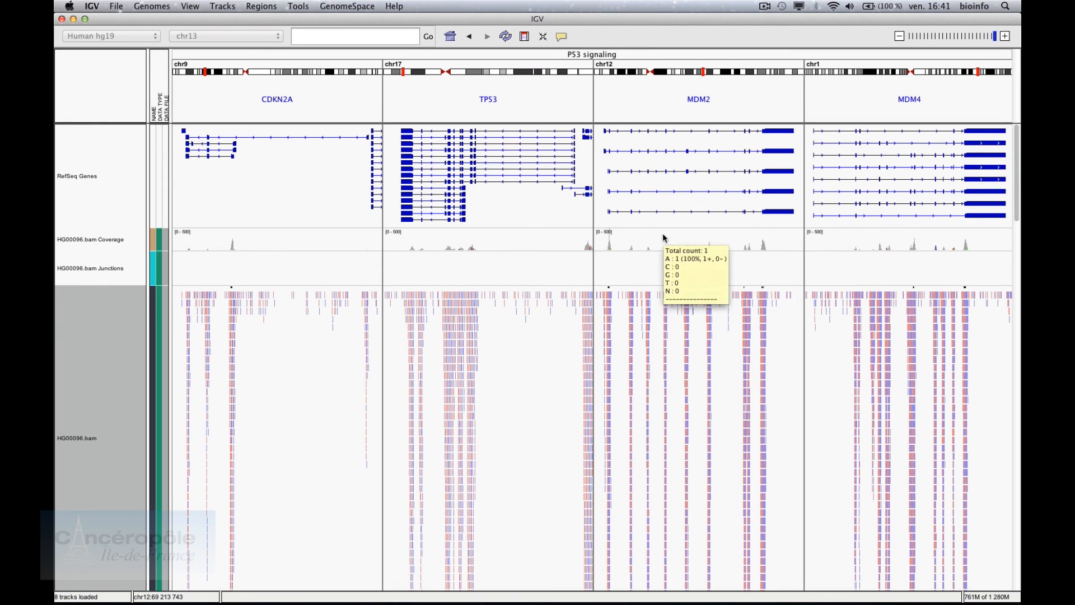
scroll(364, 270, down, 10)
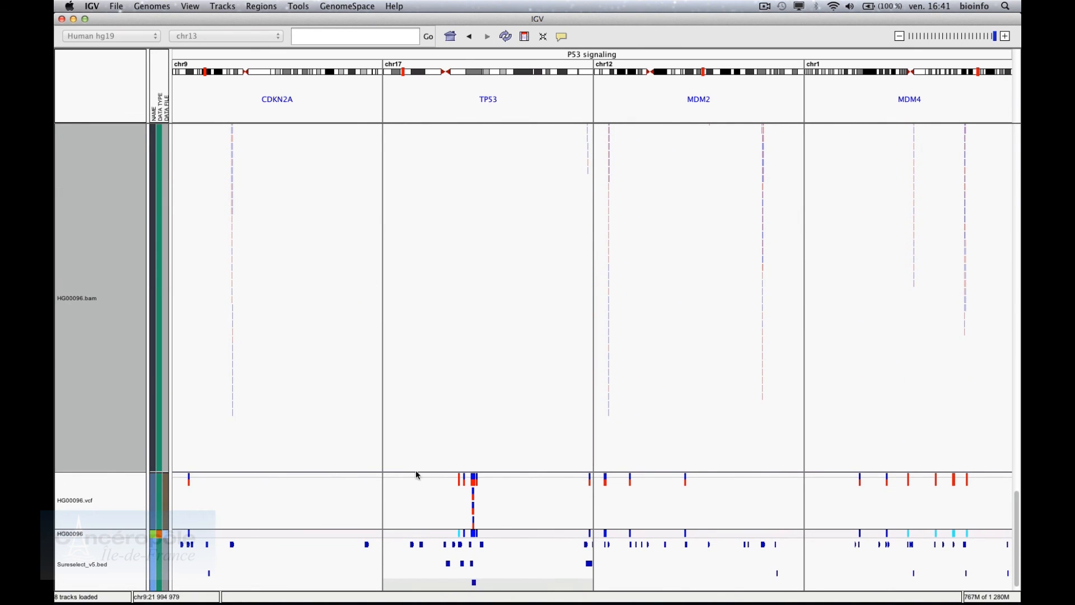
mouse_move(475, 481)
Create gene list 'Formation Canceropole', described 'Ma liste personnalisée', with PIK3CA and chr3:4000-6000
click(262, 6)
click(276, 31)
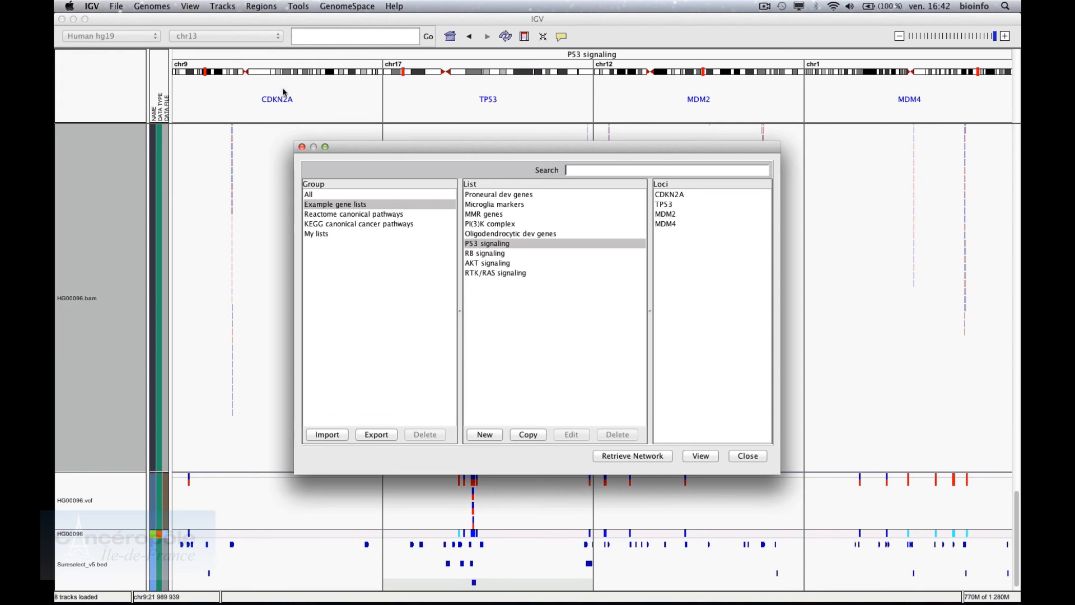
click(482, 434)
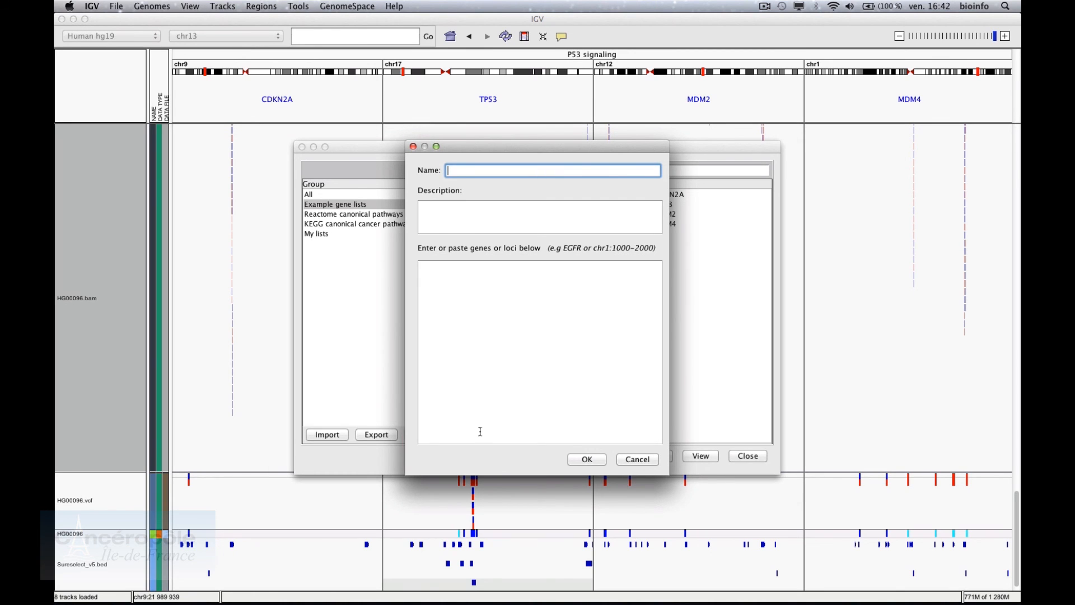
text(Formation)
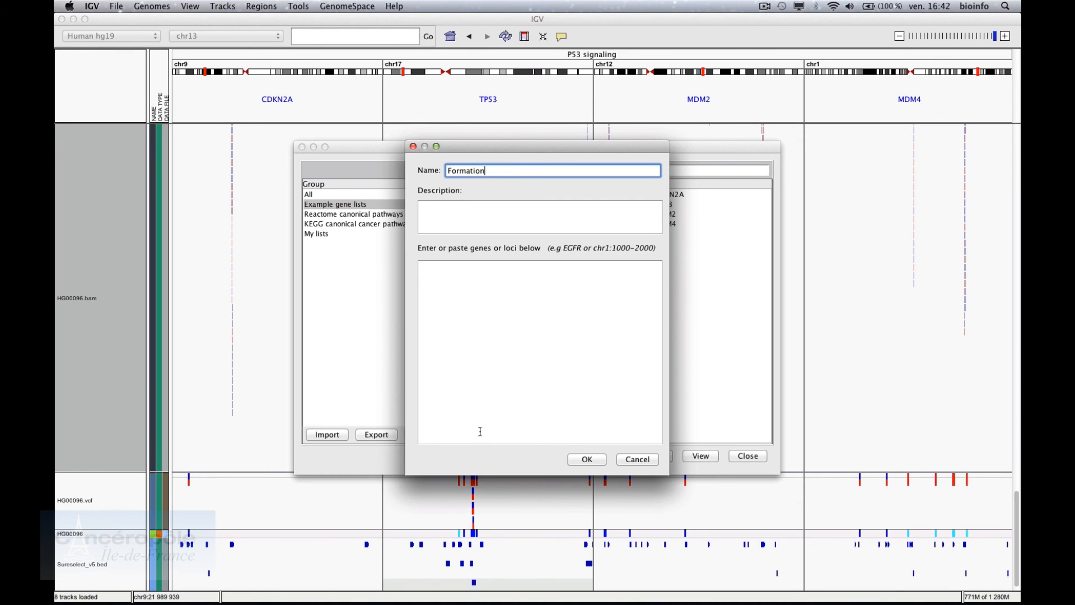
text( Canceropole)
key(Tab)
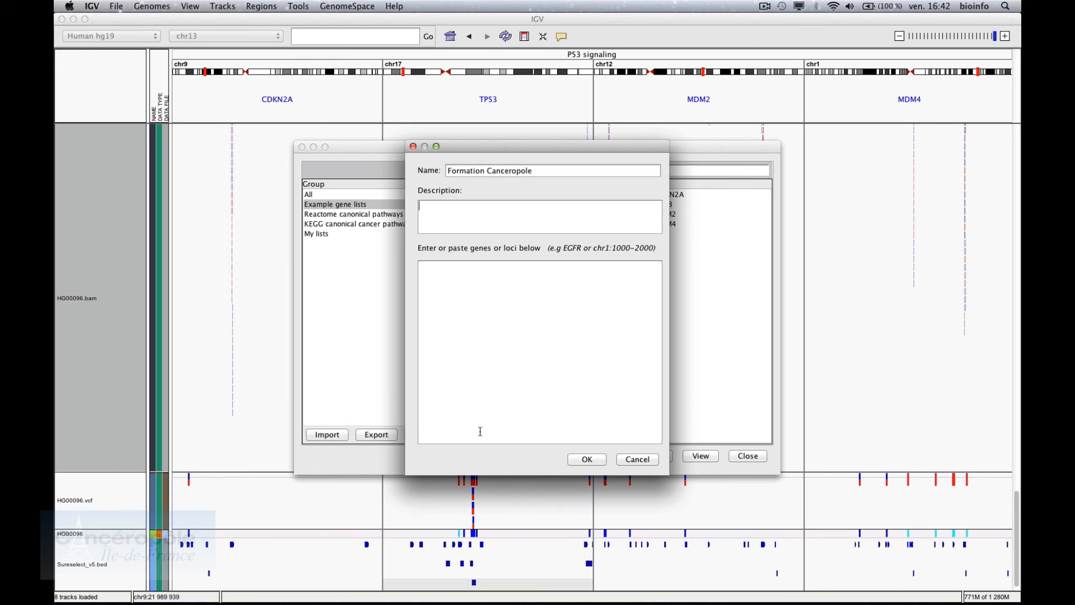
text(Ma liste personnalisée)
click(489, 434)
text(PIK3CA )
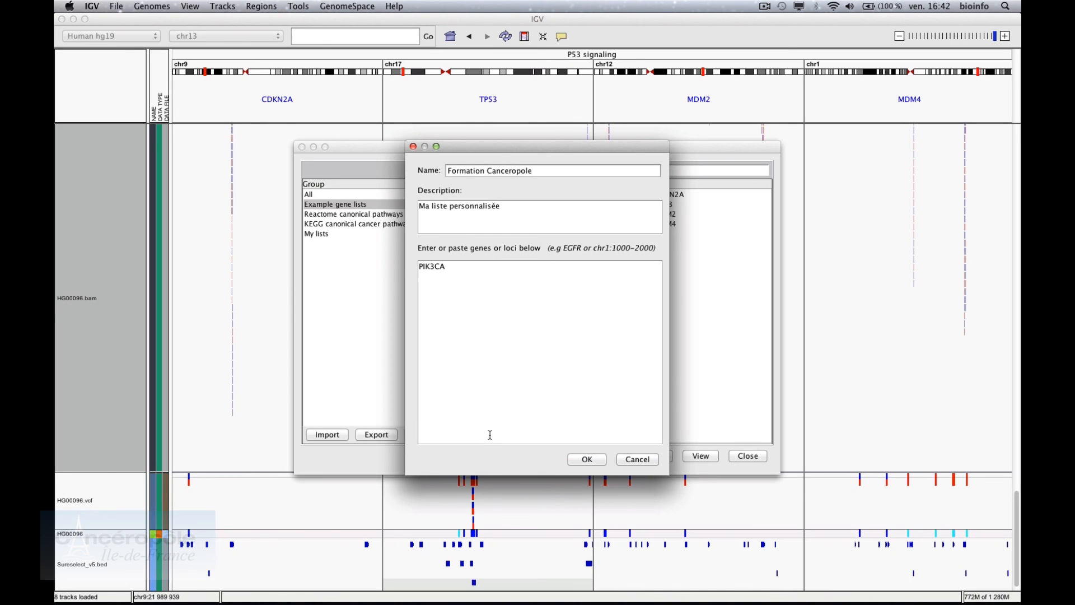
text(chr3:4000-6000)
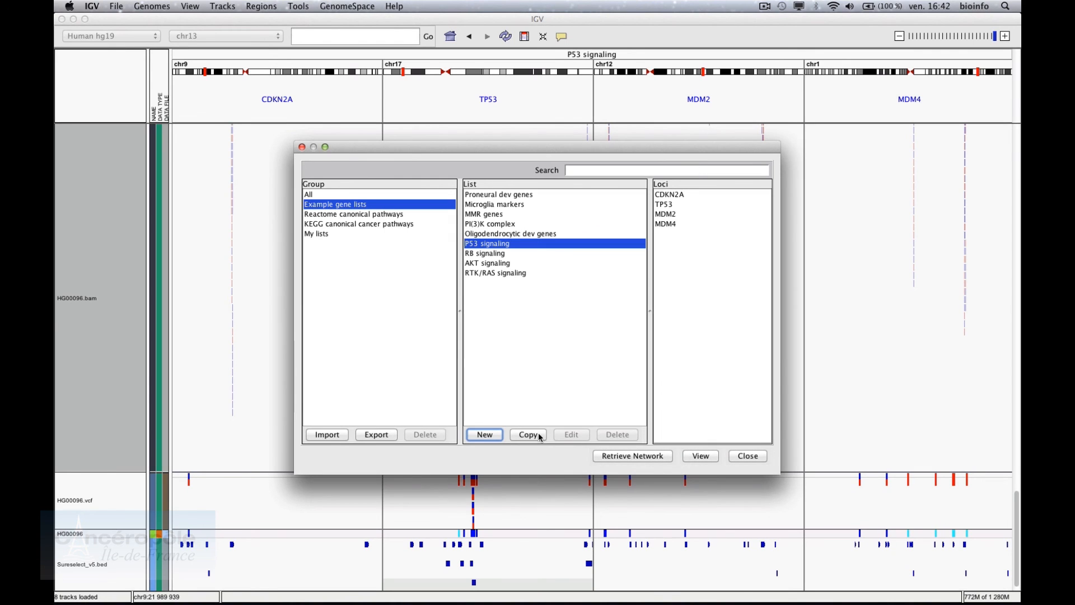
View the Formation Canceropole list from My lists as side-by-side panels
click(334, 233)
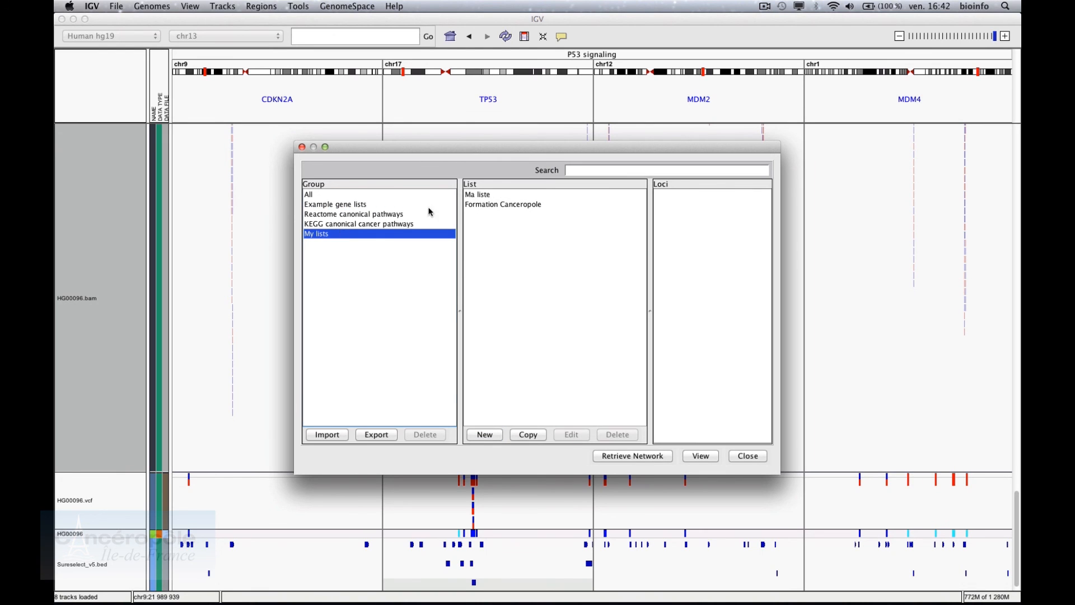
click(496, 205)
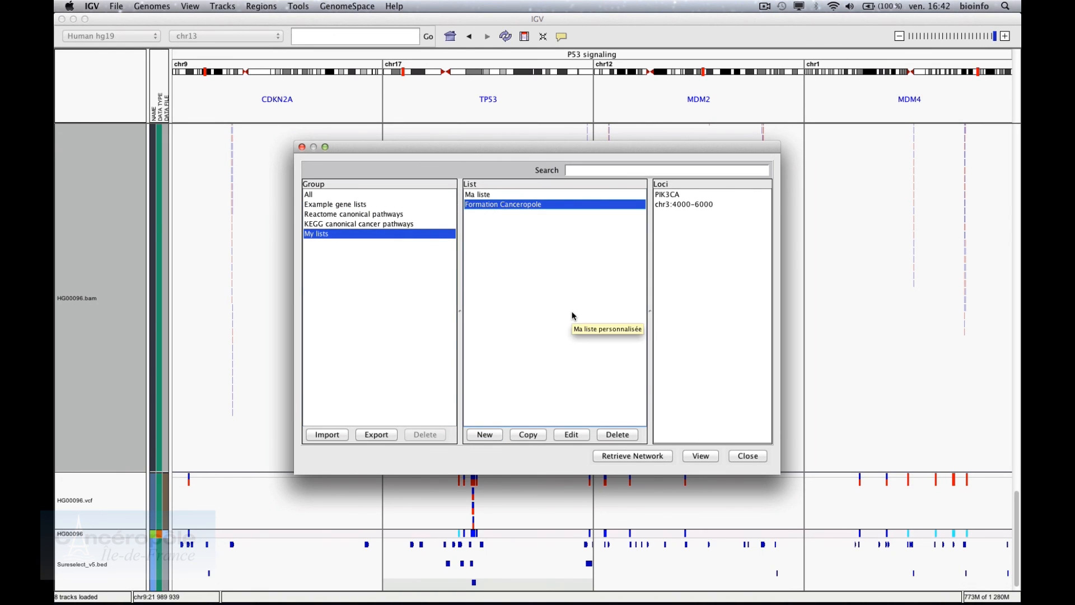
click(700, 456)
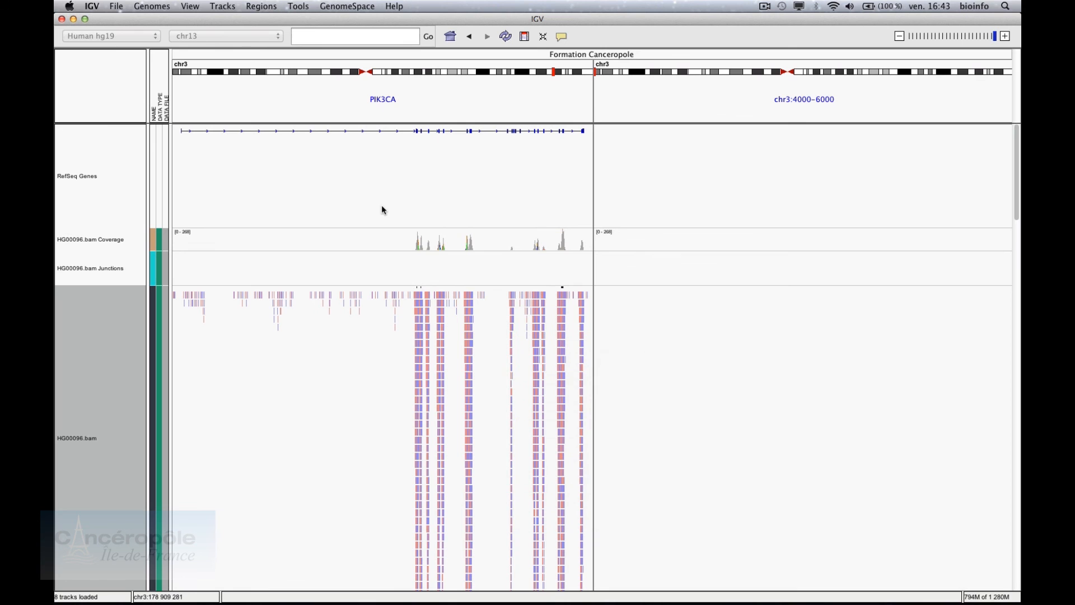
click(117, 6)
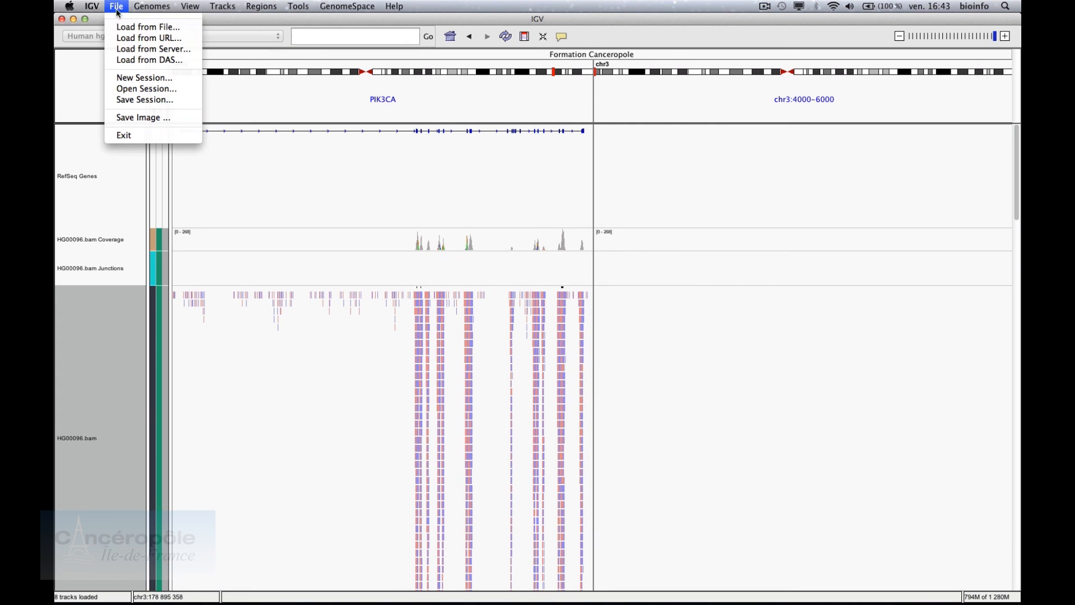
Open the ChipSeq.xml session, confirming that the current exome data is unloaded
click(136, 85)
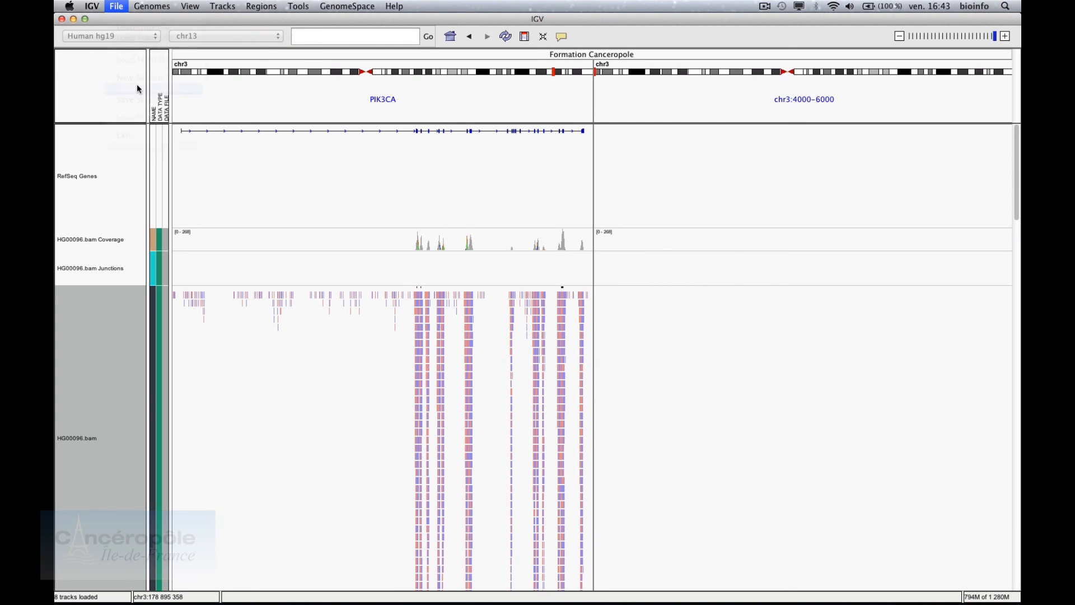
click(506, 166)
double_click(506, 165)
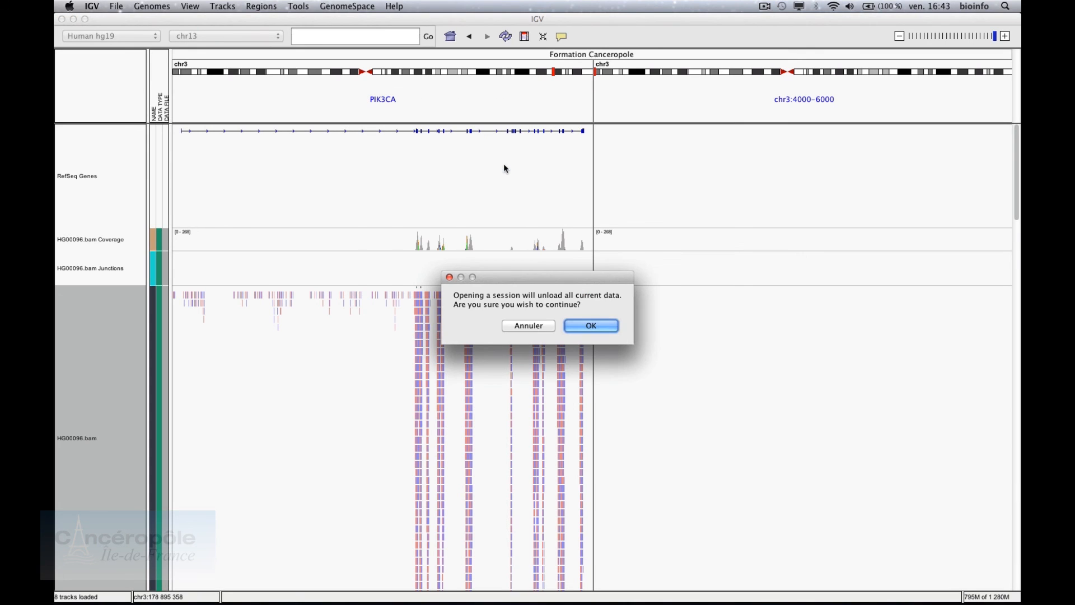
click(579, 323)
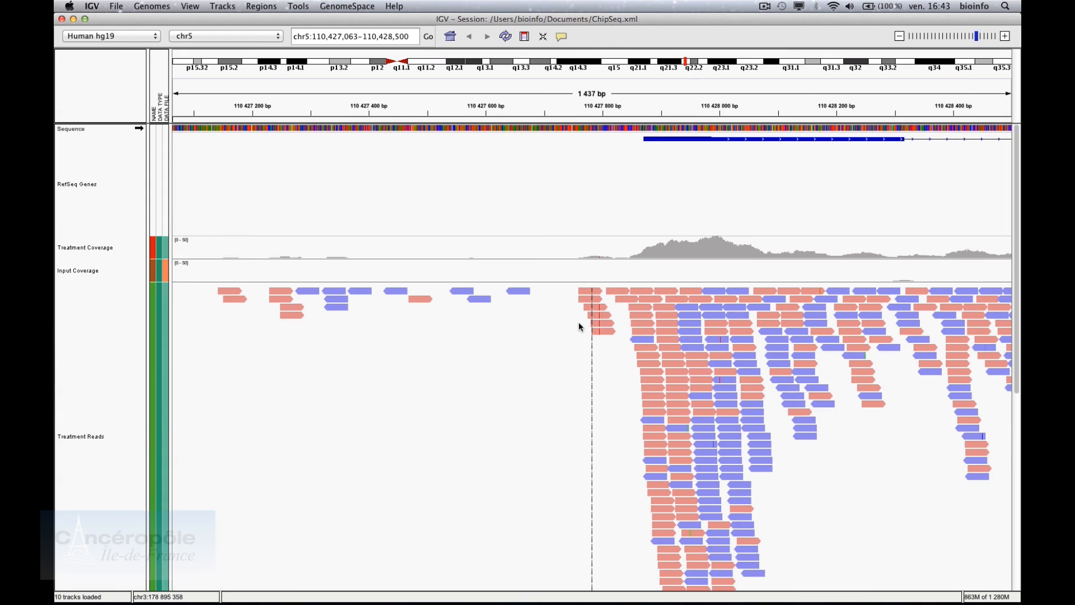